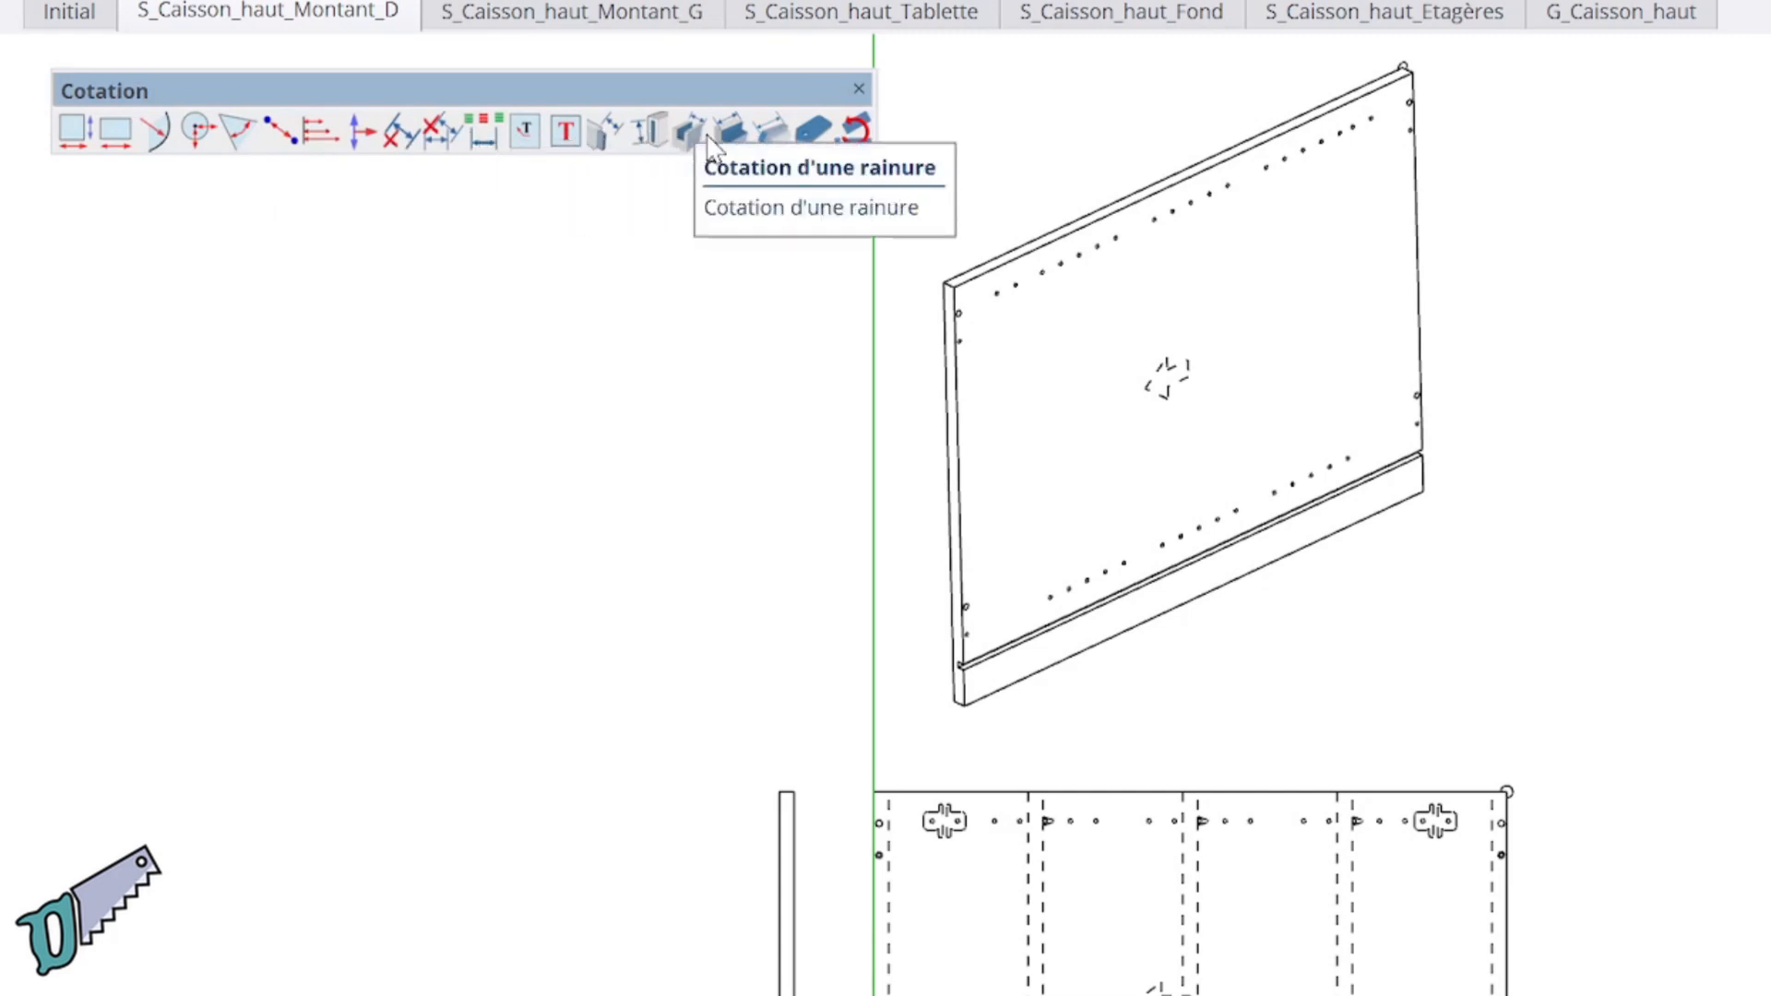
Reopen the Cotation tools and inspect the grouped views of the S_Caisson_haut_Montant_D scene, entering and leaving the main face view.
click(856, 134)
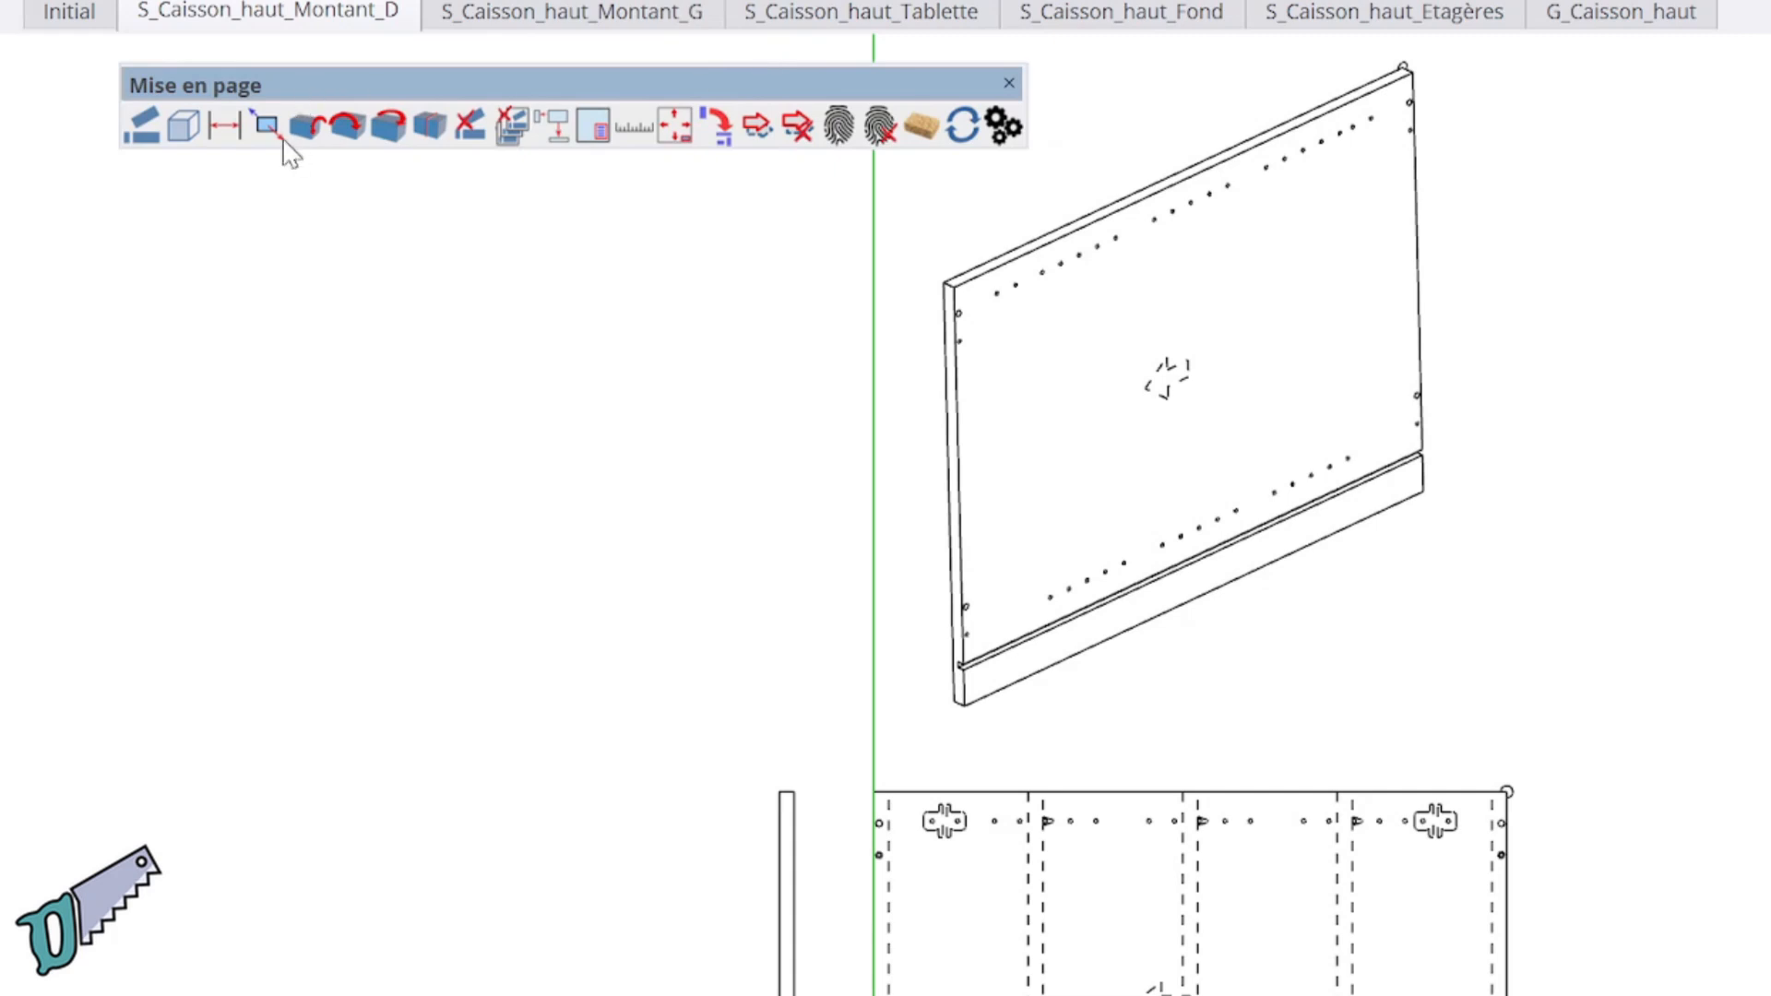
click(226, 130)
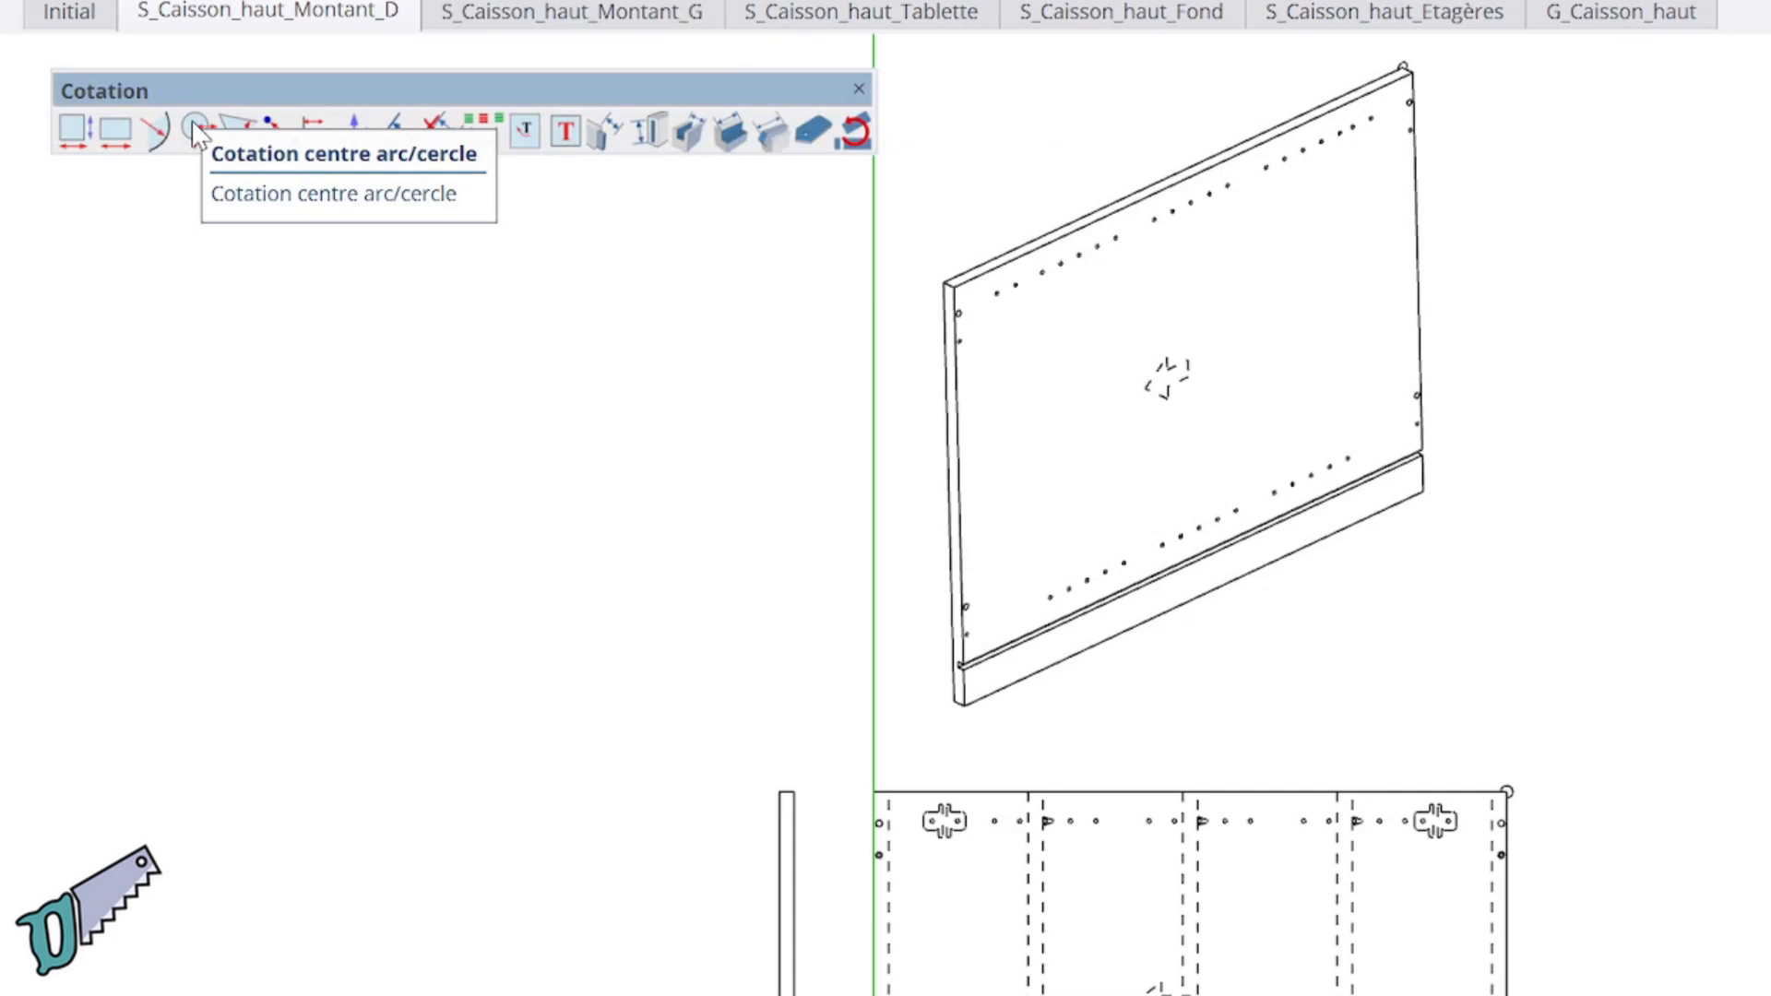
click(901, 760)
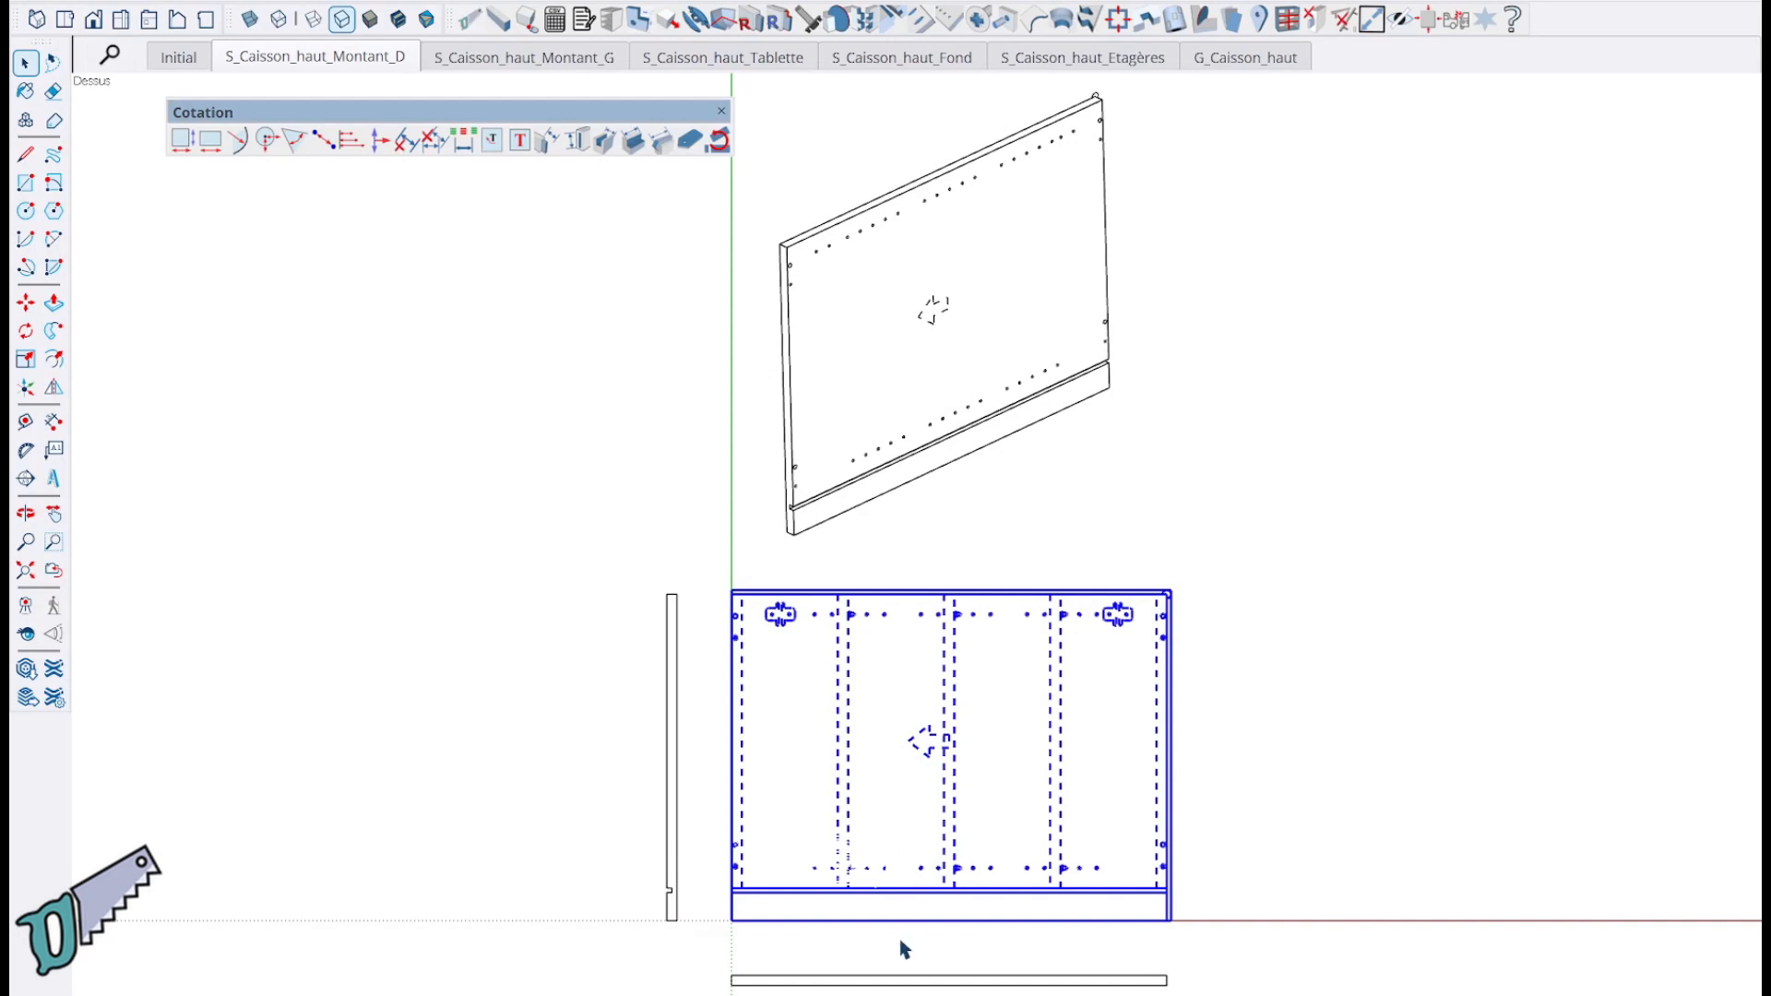
click(903, 983)
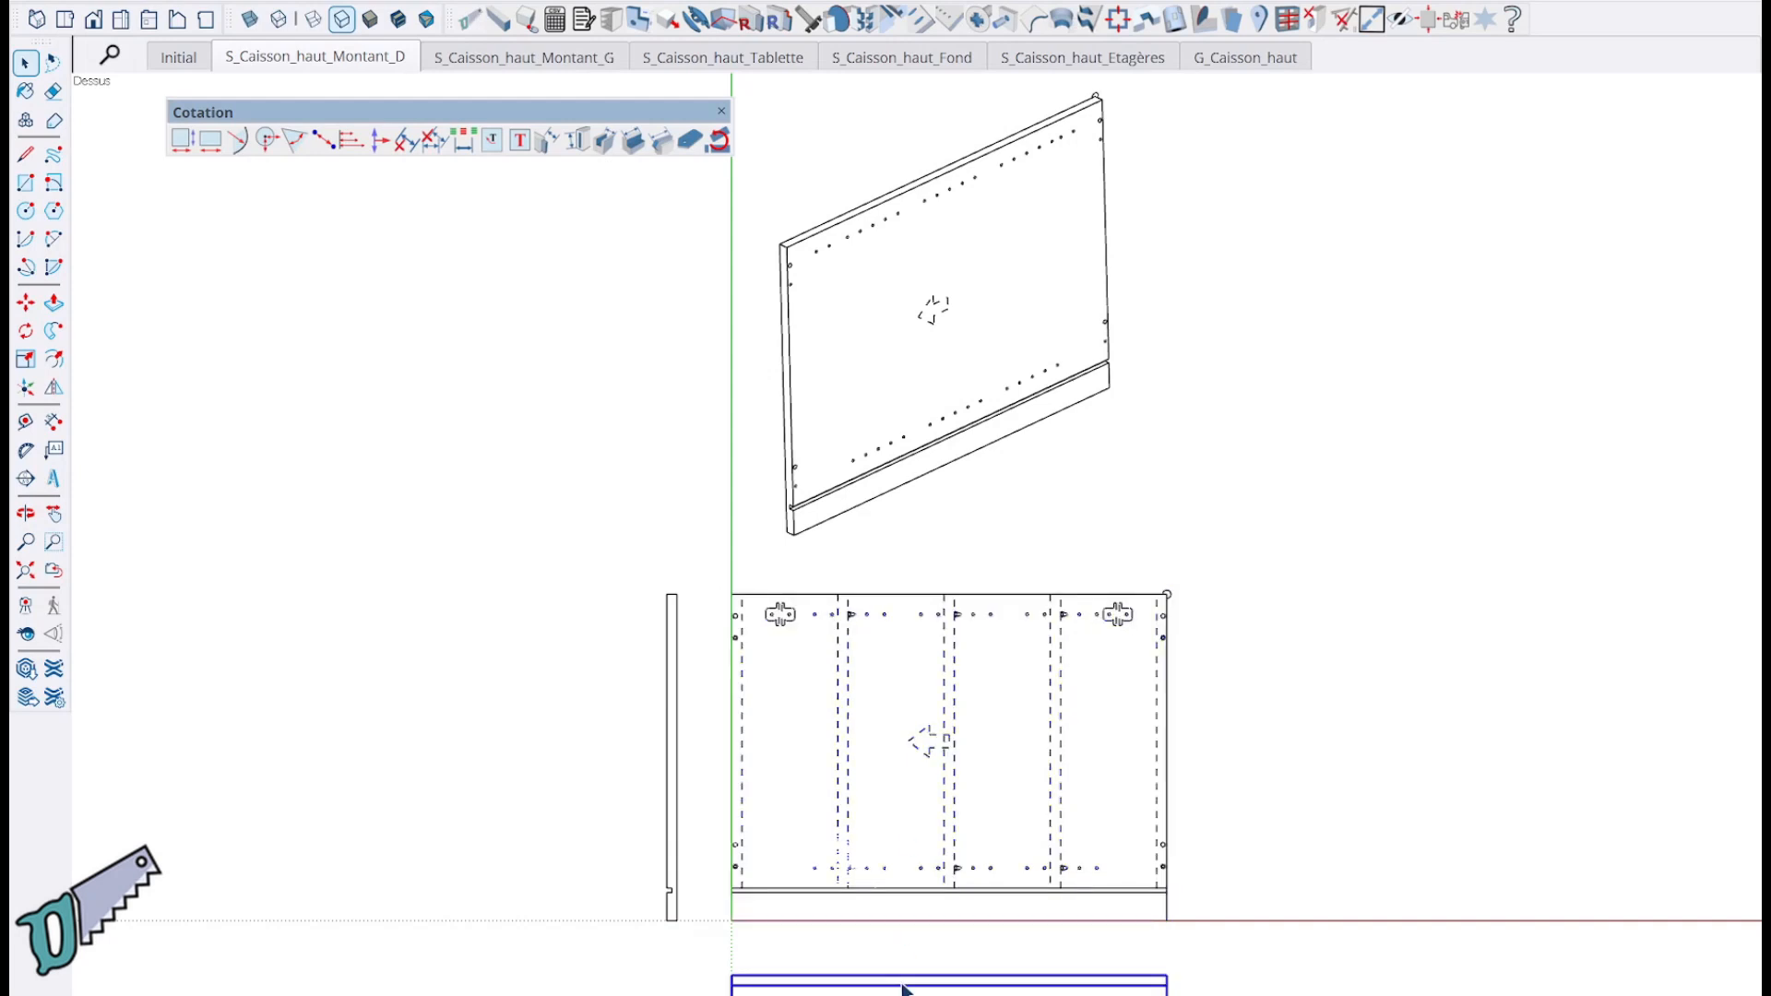
click(676, 859)
click(910, 414)
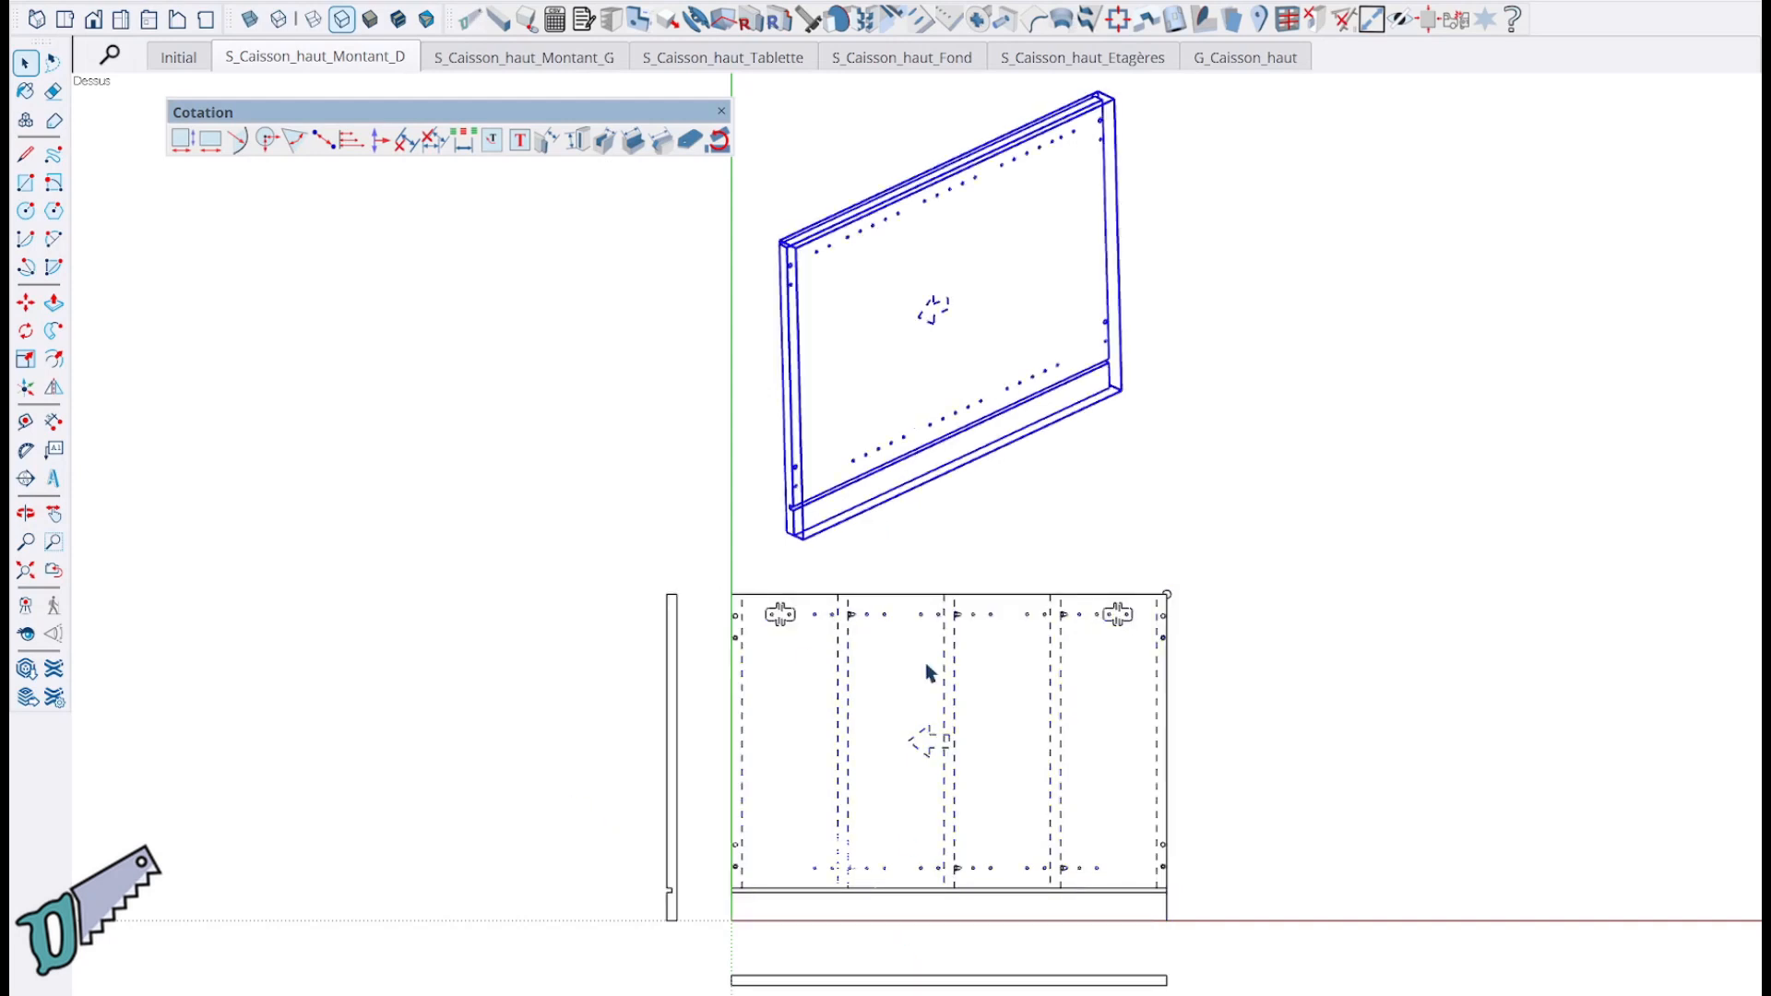
click(875, 769)
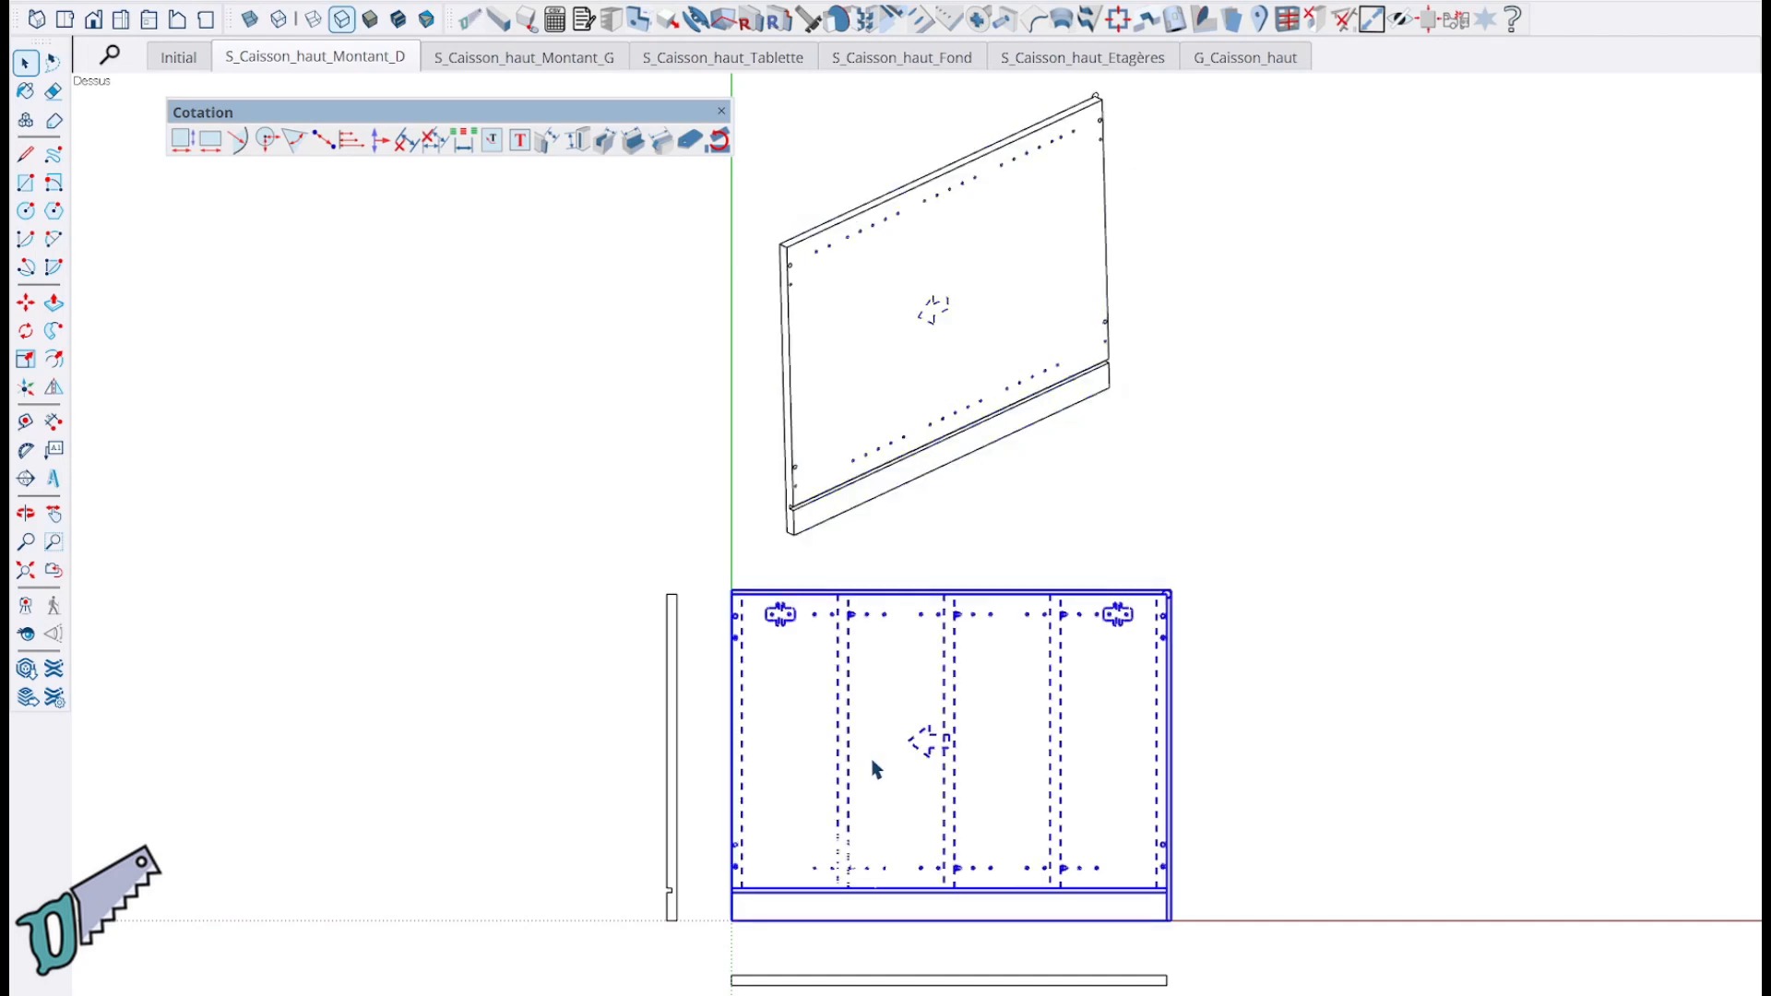
double_click(877, 770)
click(877, 770)
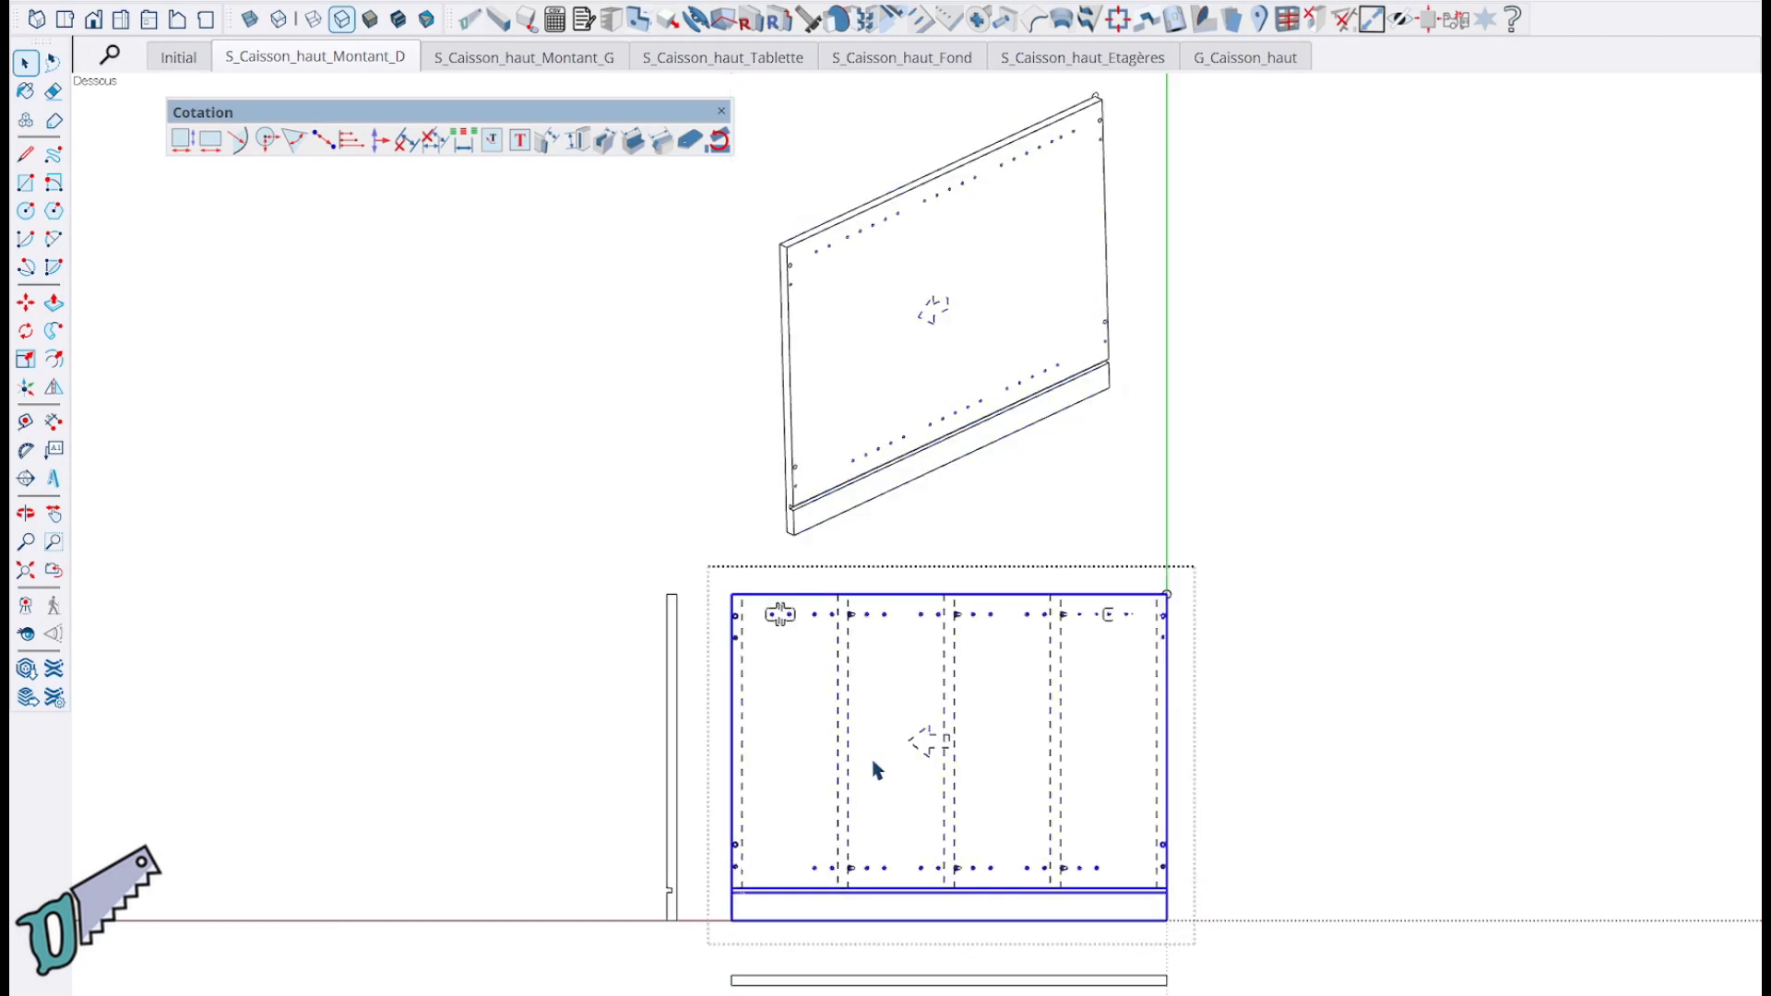
click(479, 522)
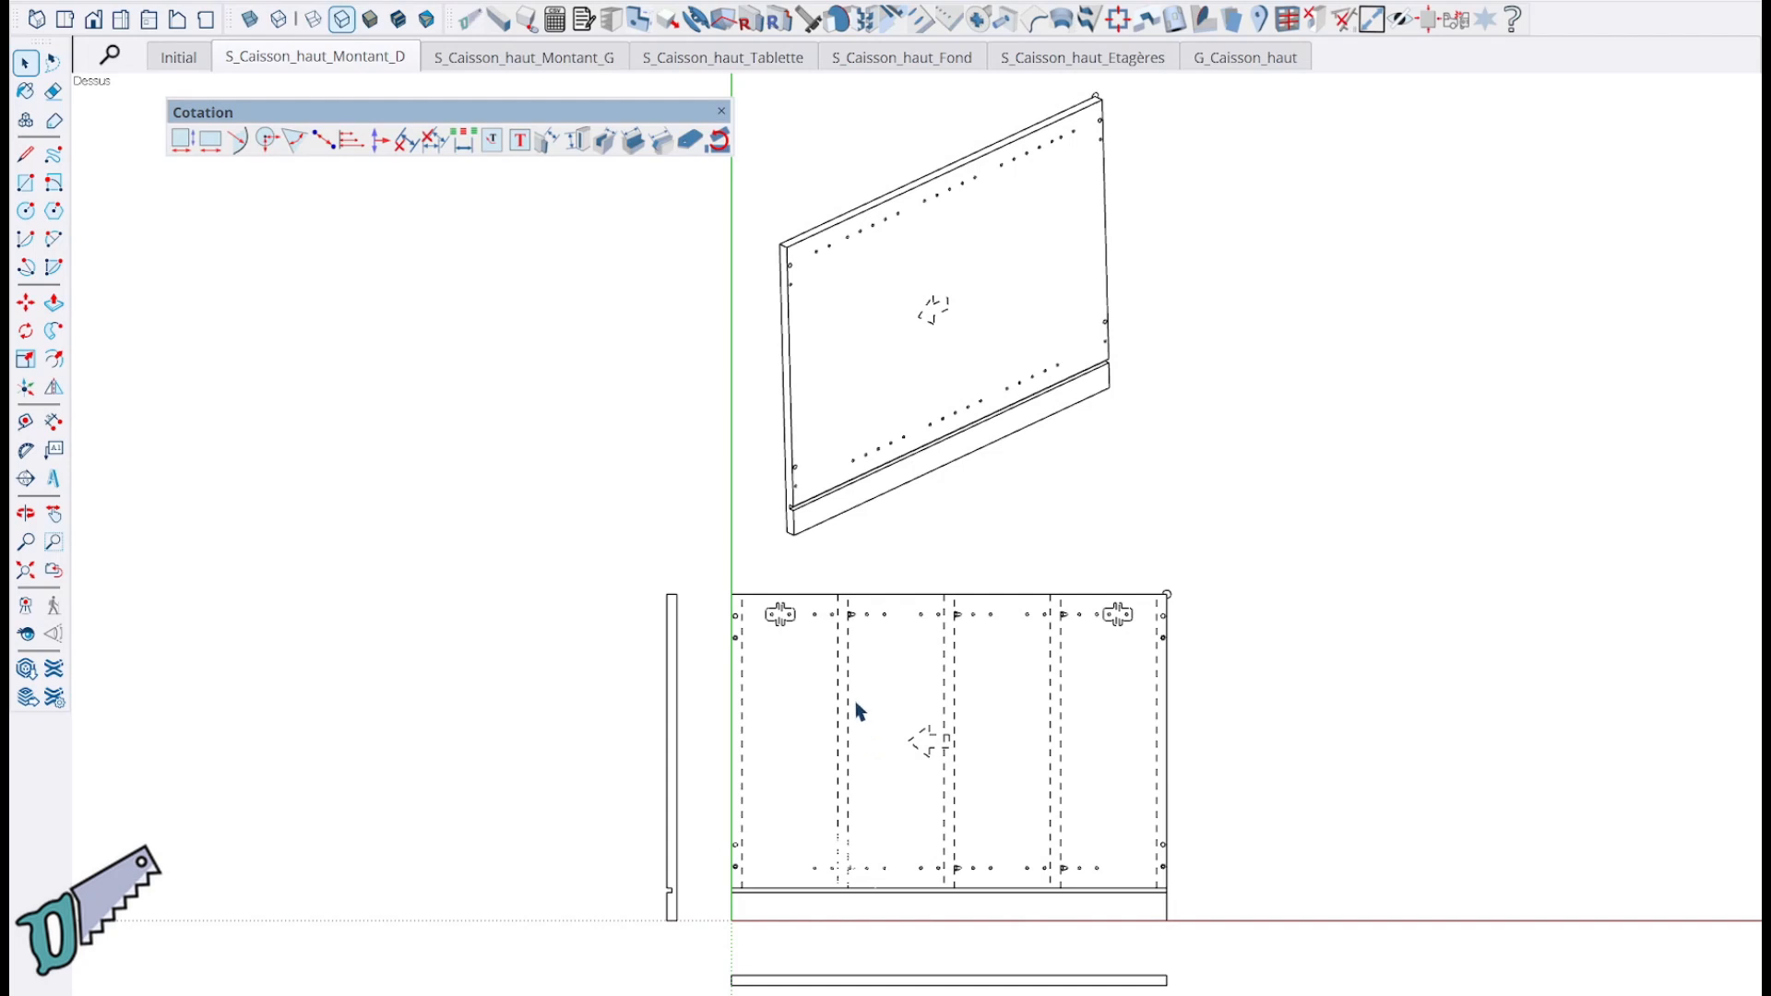
Add a linear dimension along the upper edge of the main face view, without entering its group.
click(54, 422)
click(731, 594)
click(1167, 594)
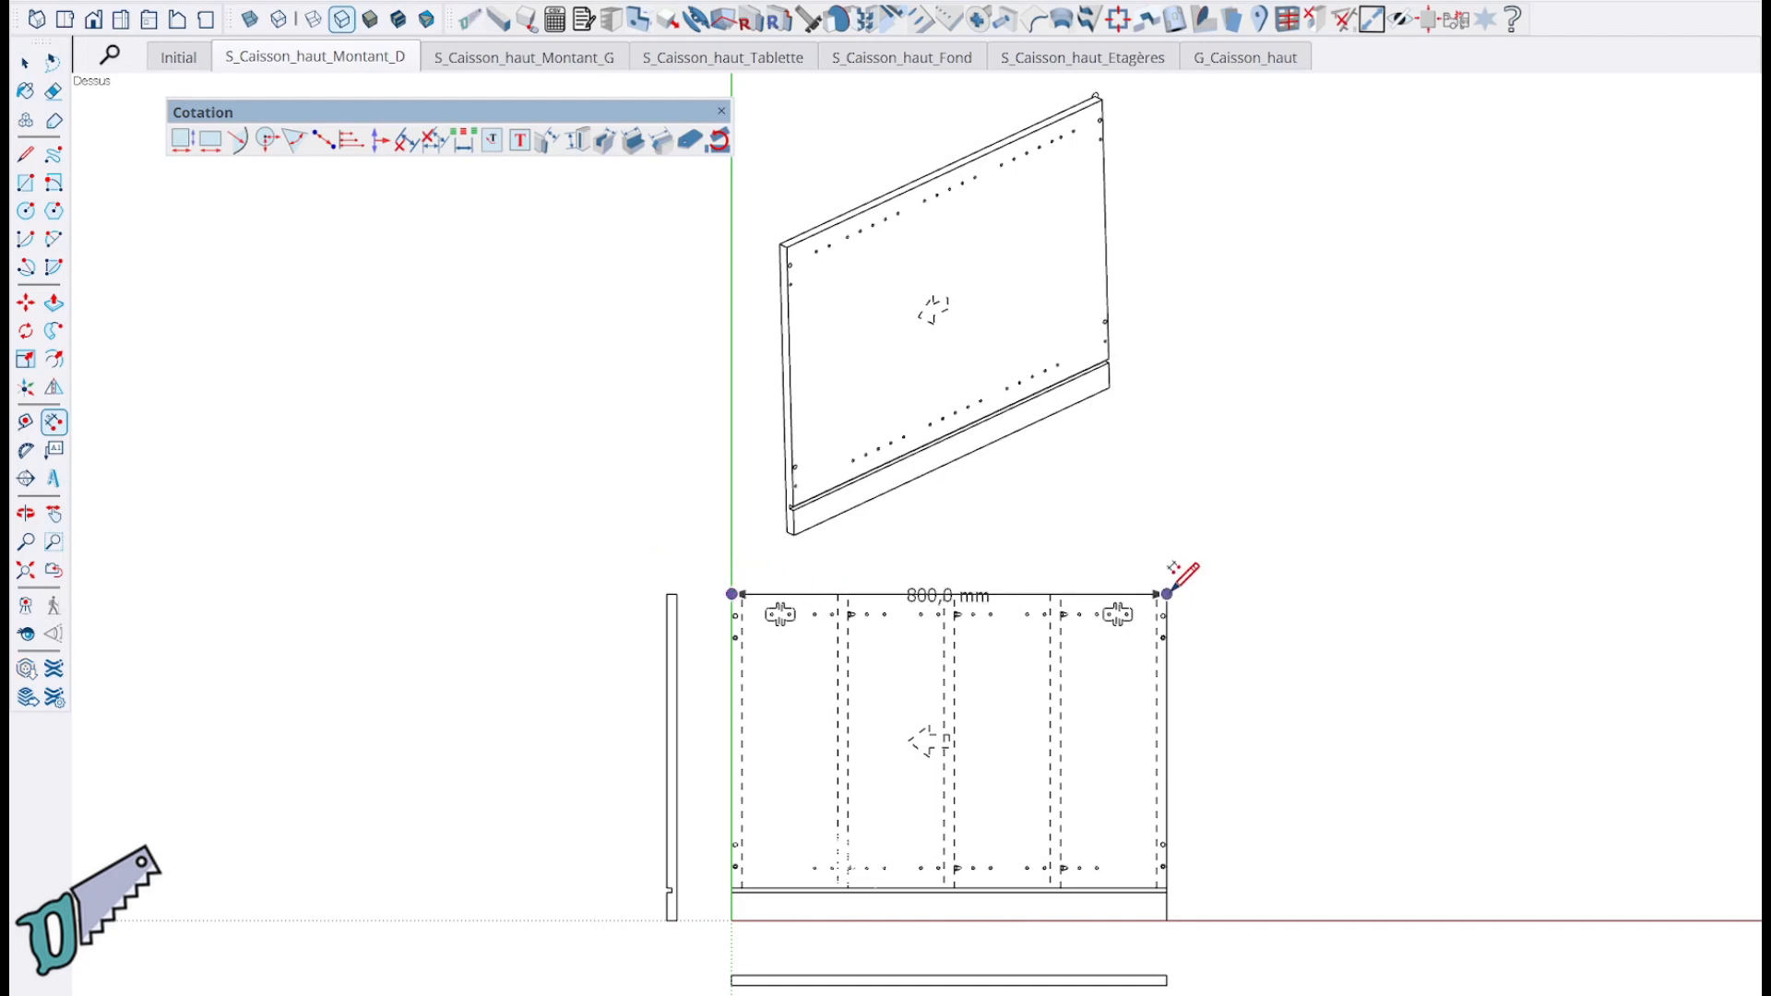
click(1170, 548)
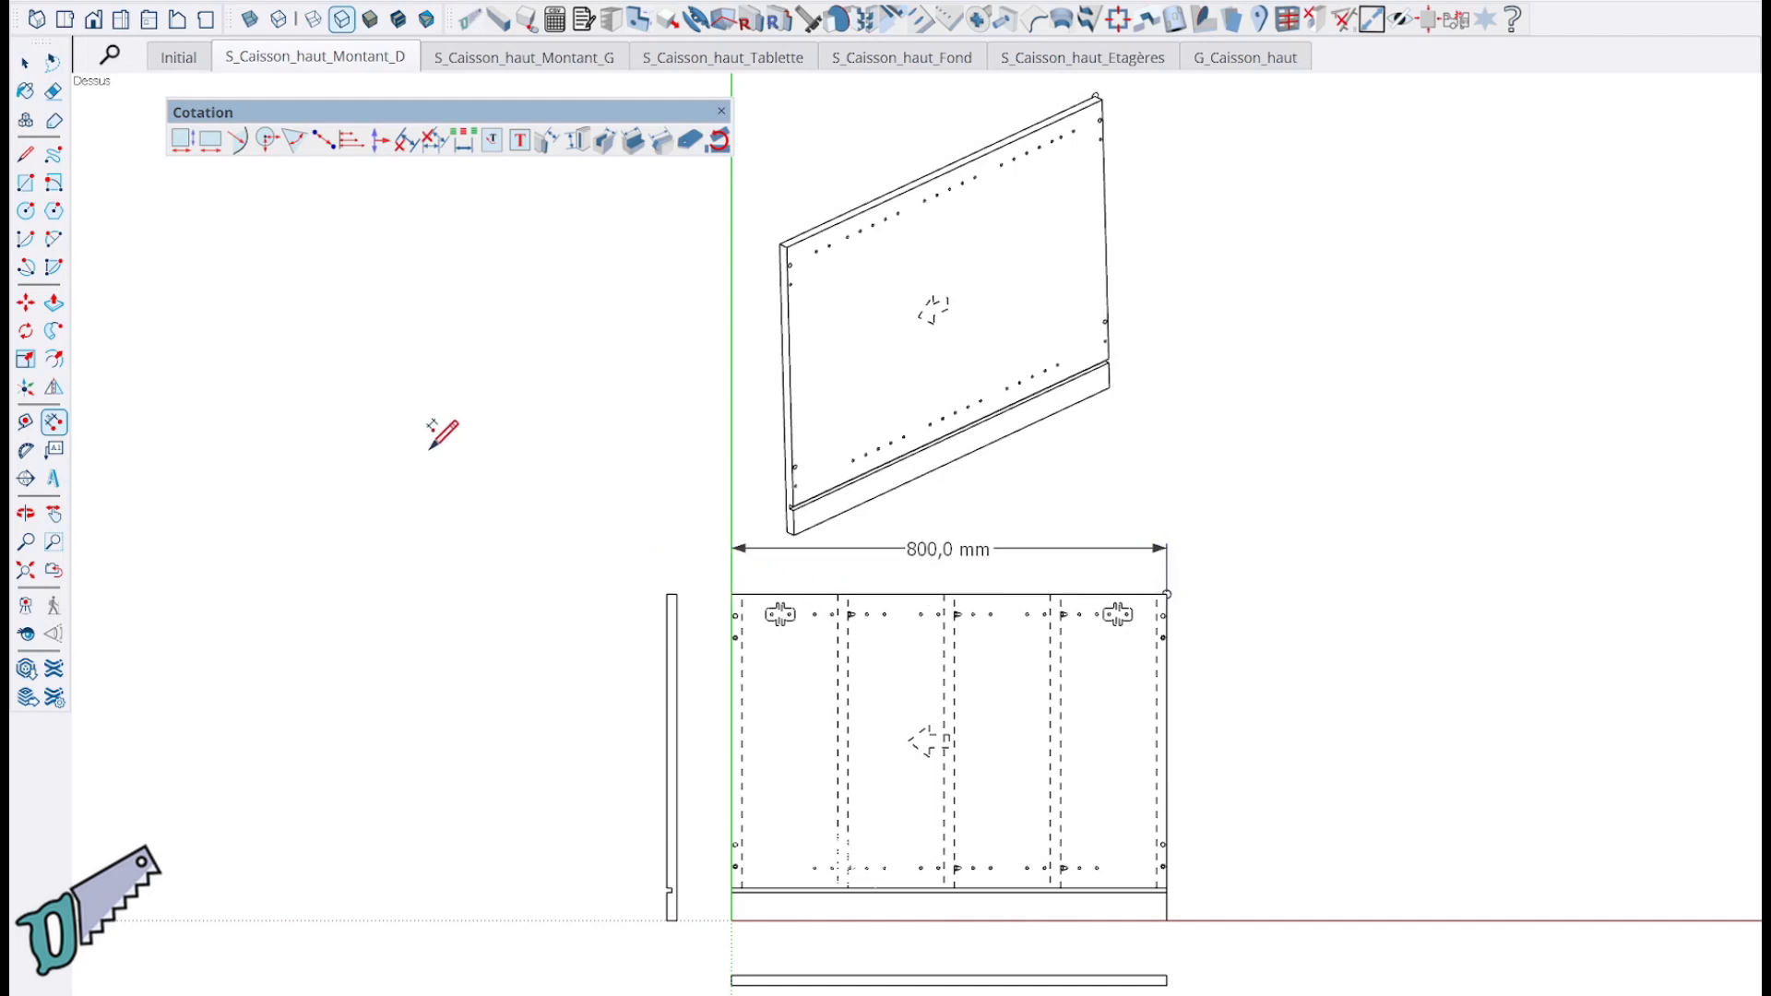
Check how the added dimension affects the Initial, S_Caisson_haut_Montant_G and S_Caisson_haut_Tablette scenes.
click(185, 59)
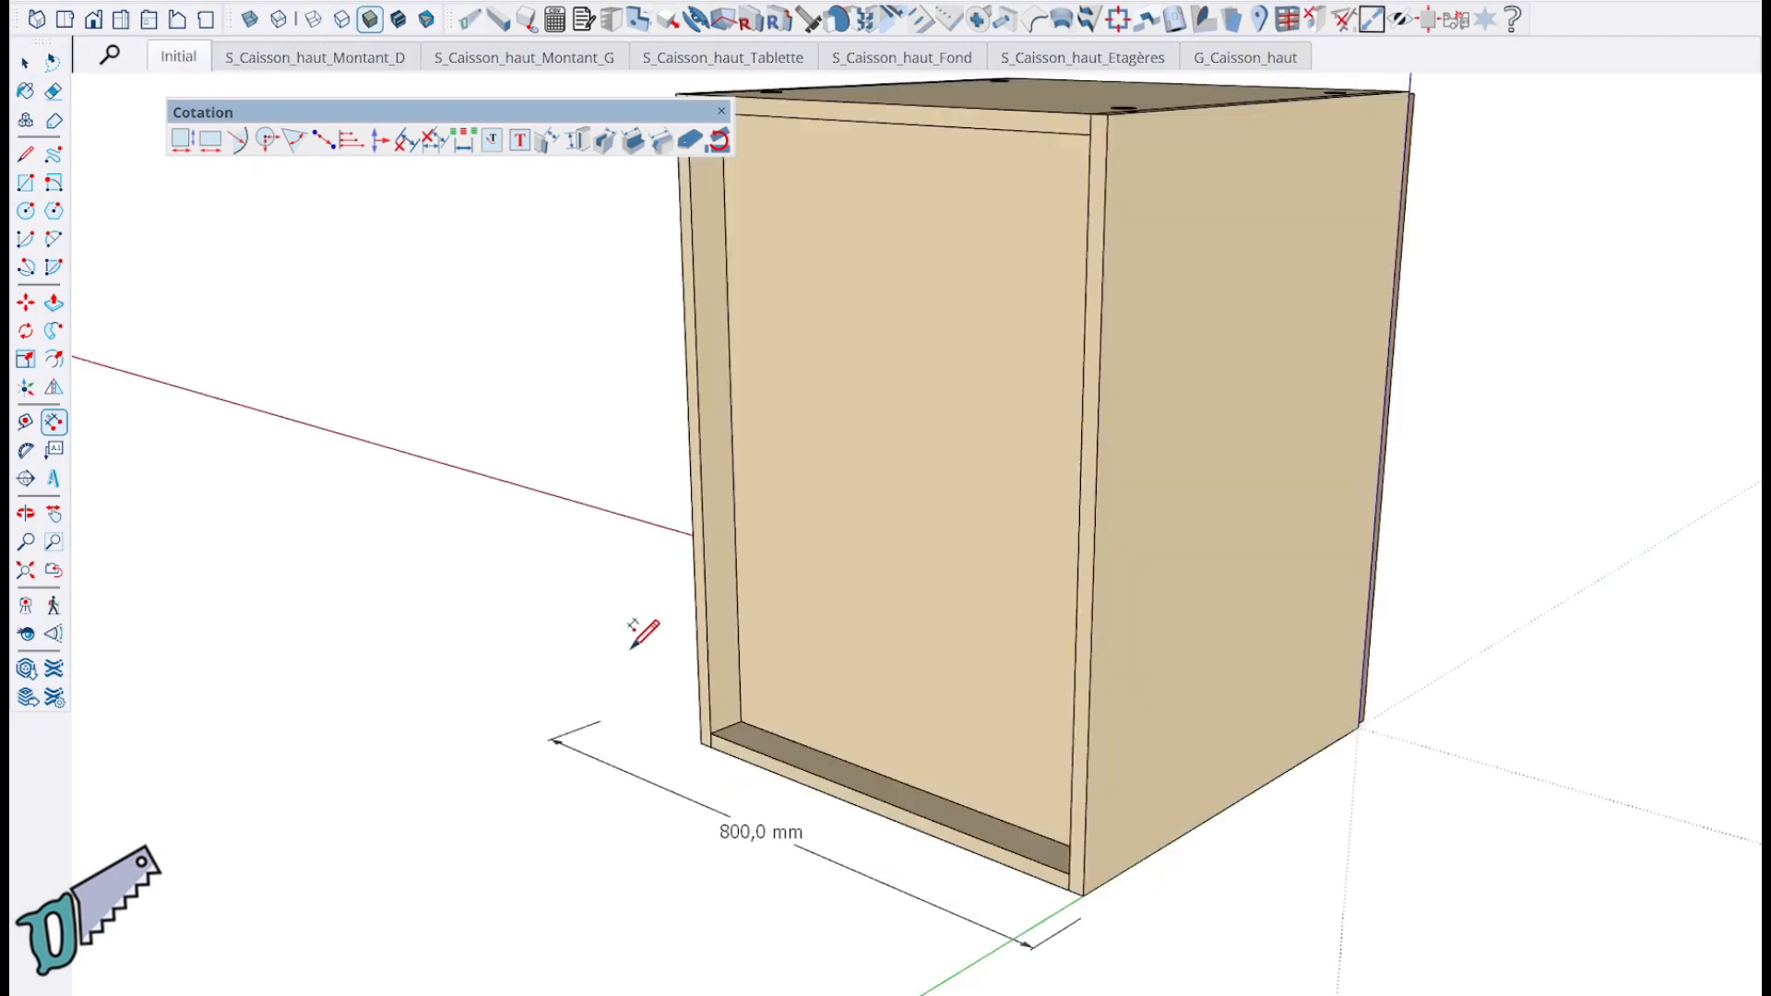
click(576, 61)
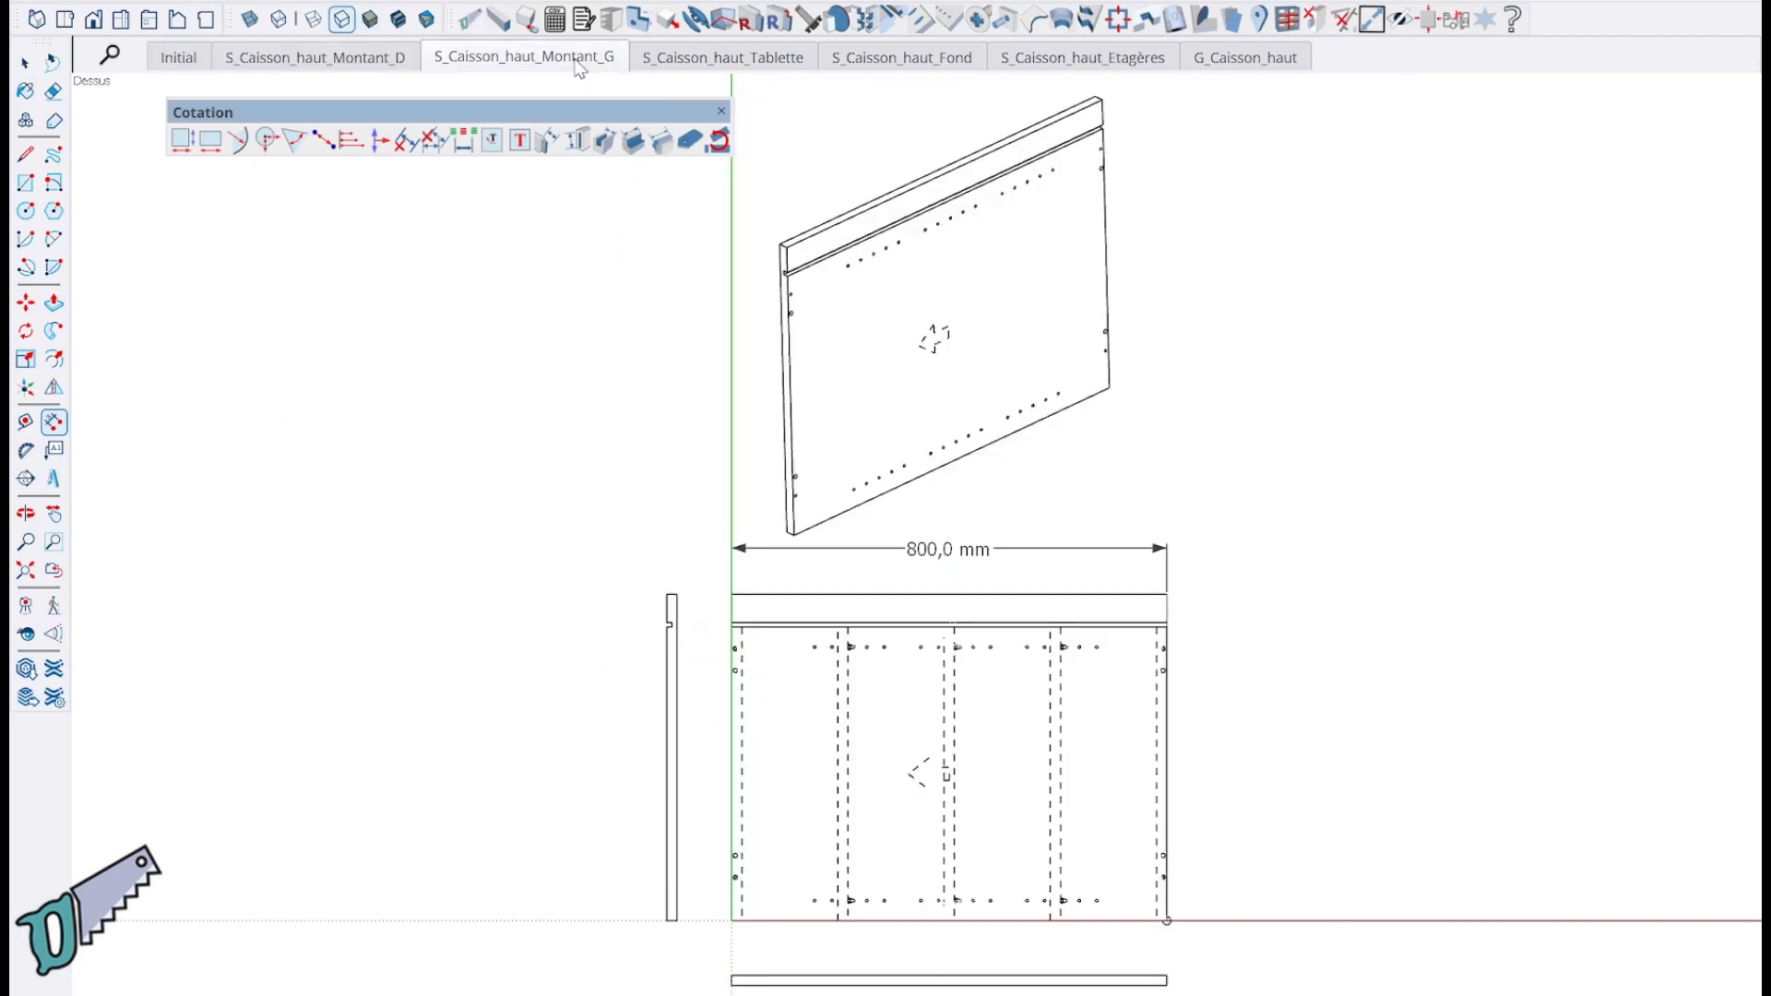
click(716, 61)
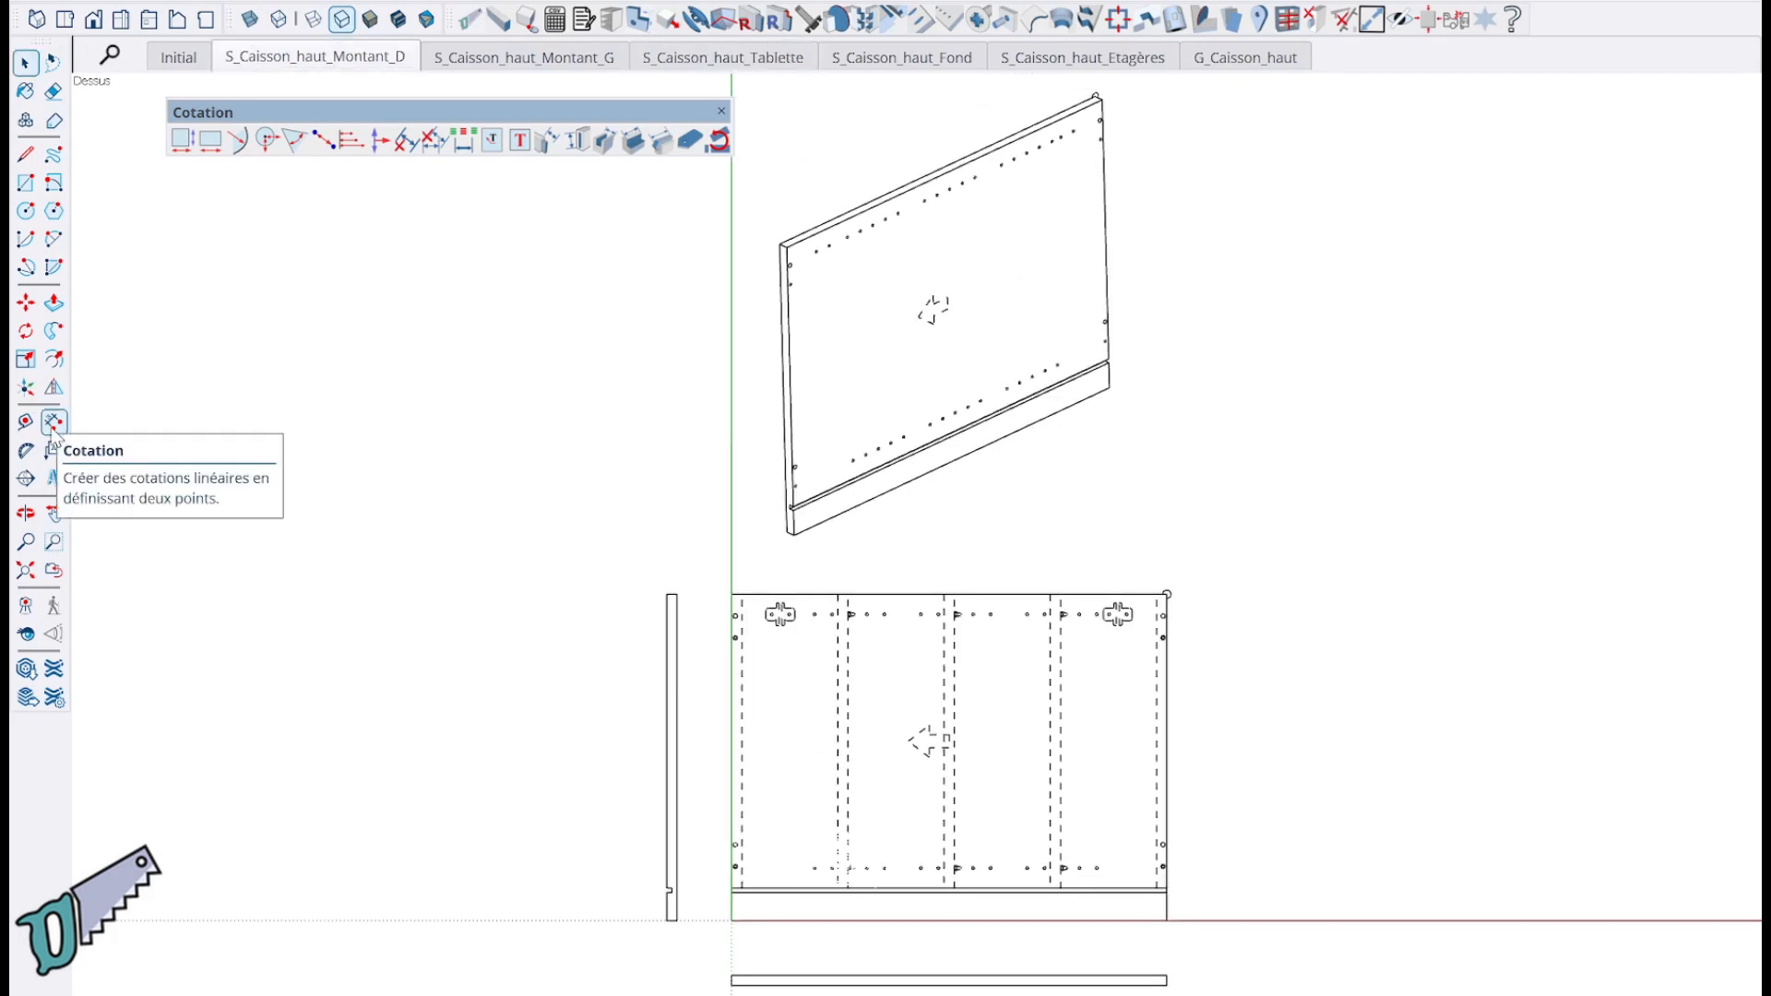
Add a linear dimension along the panel's upper edge inside the main face view's group, and leave the group.
double_click(987, 759)
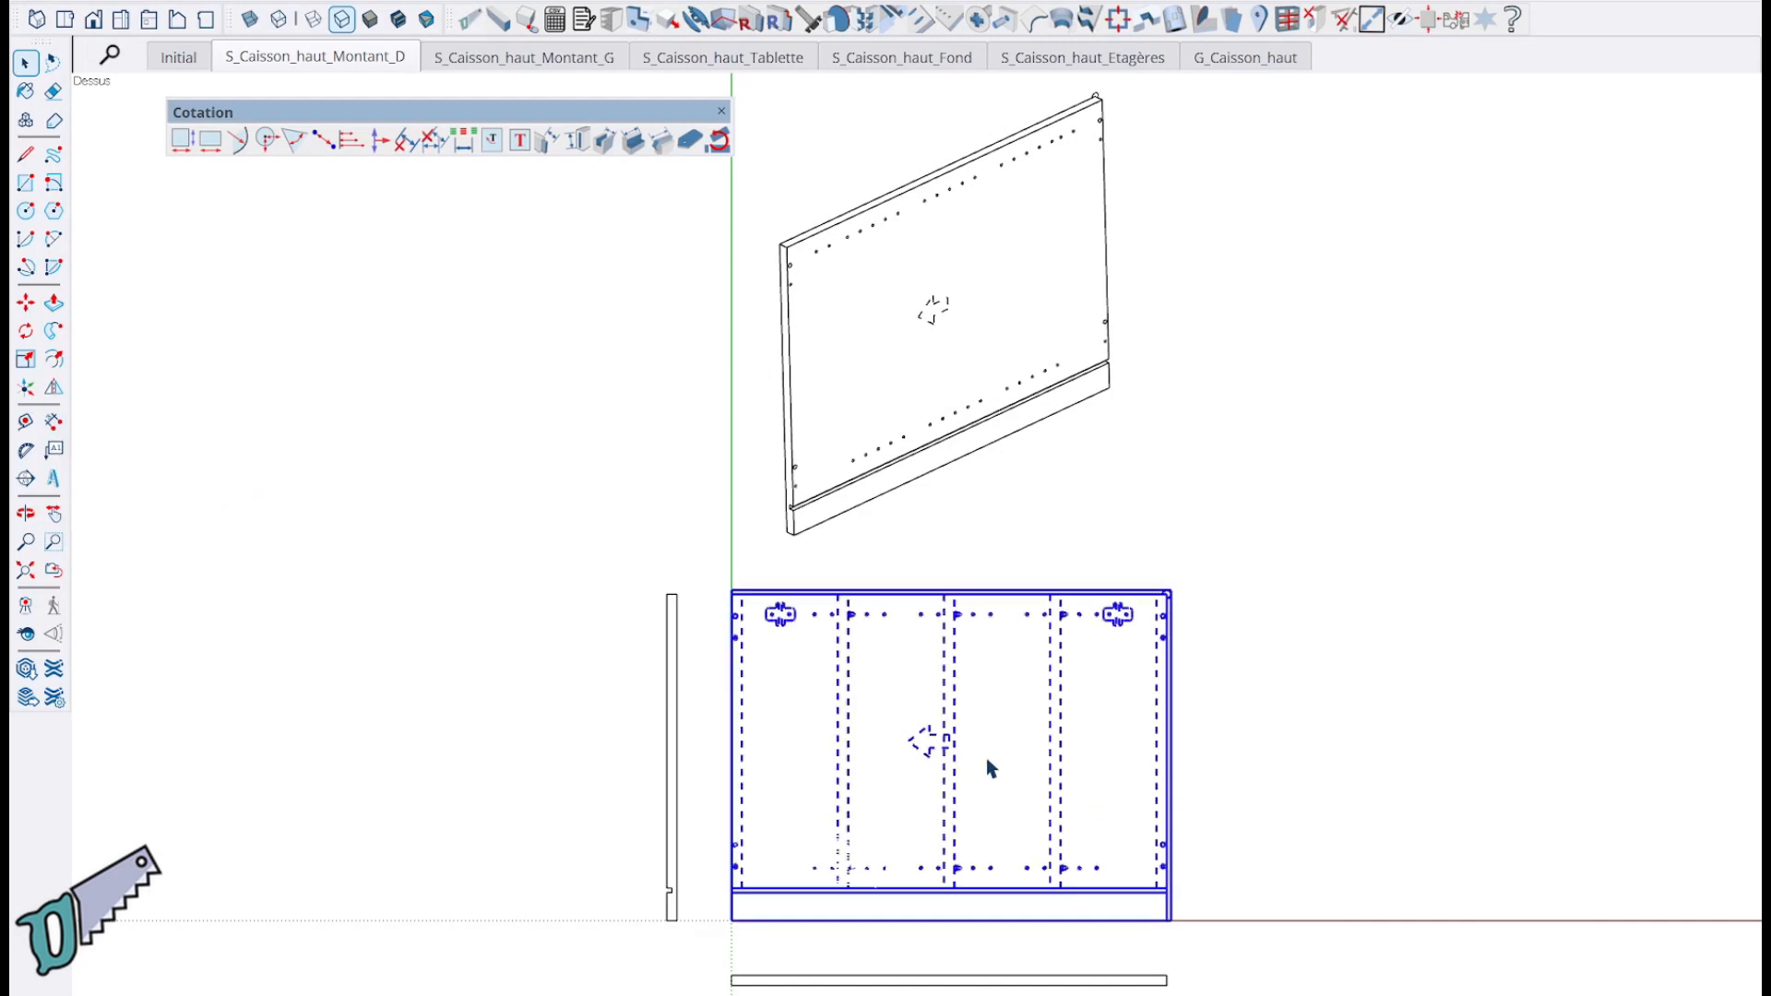
click(53, 422)
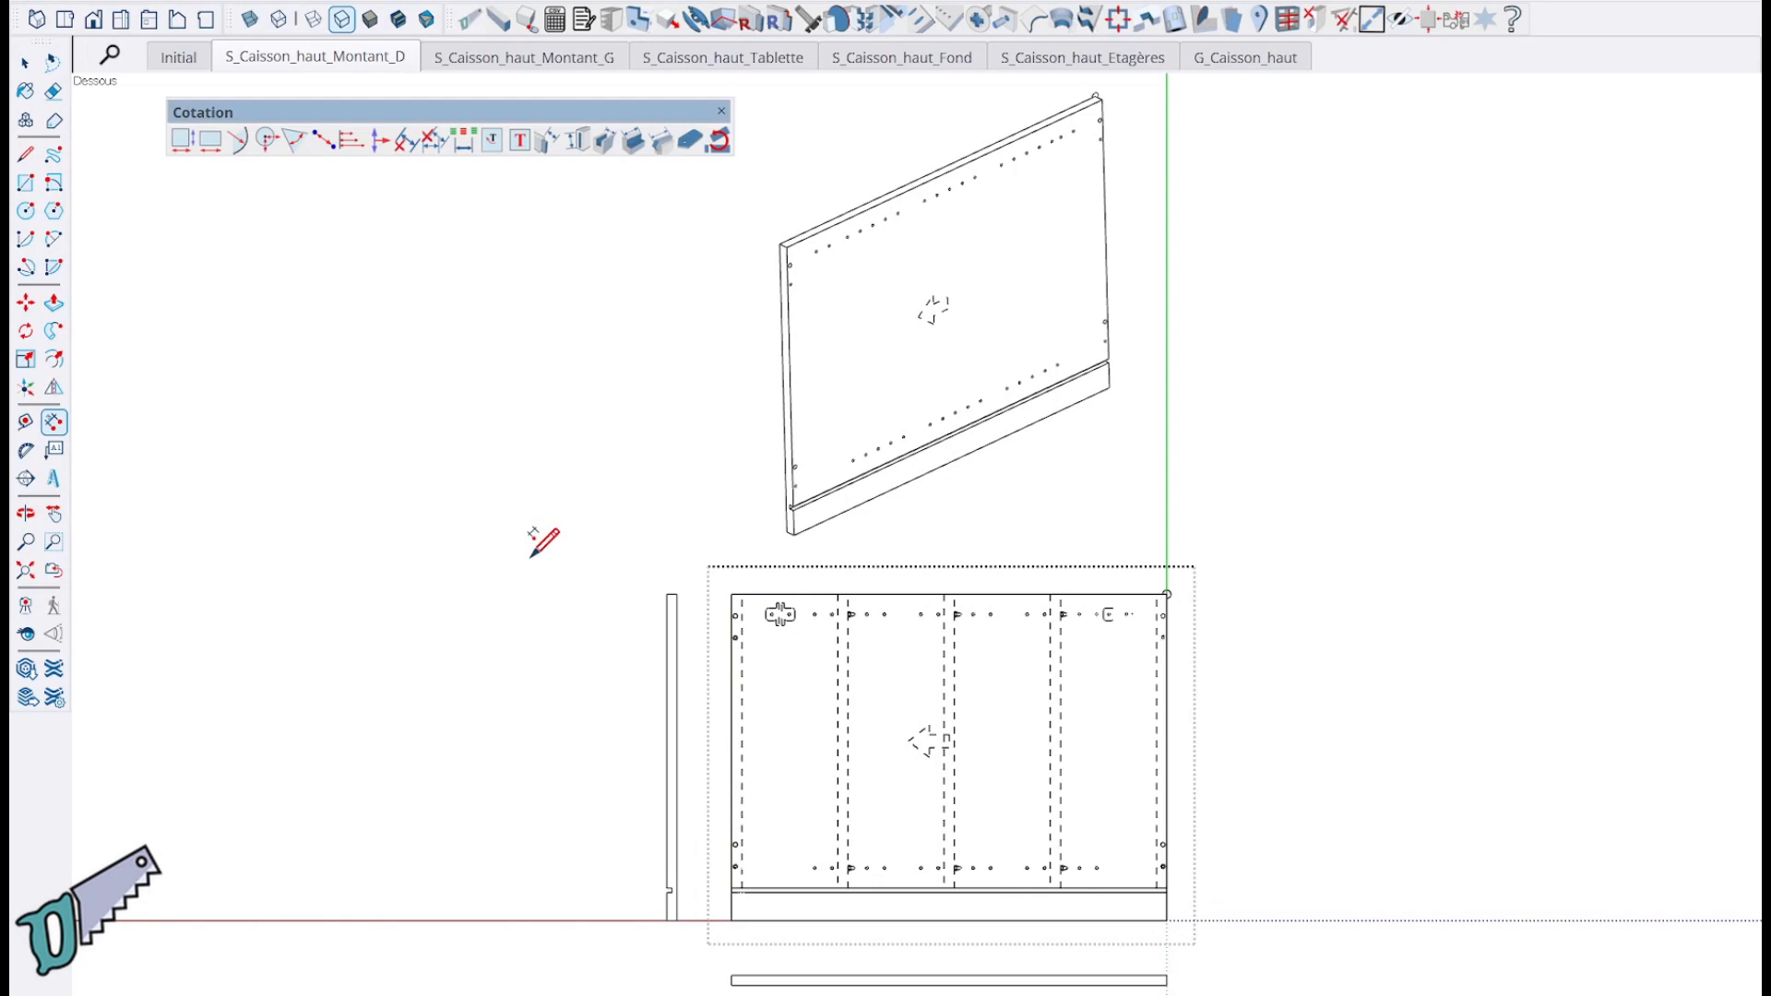
click(731, 593)
click(1167, 594)
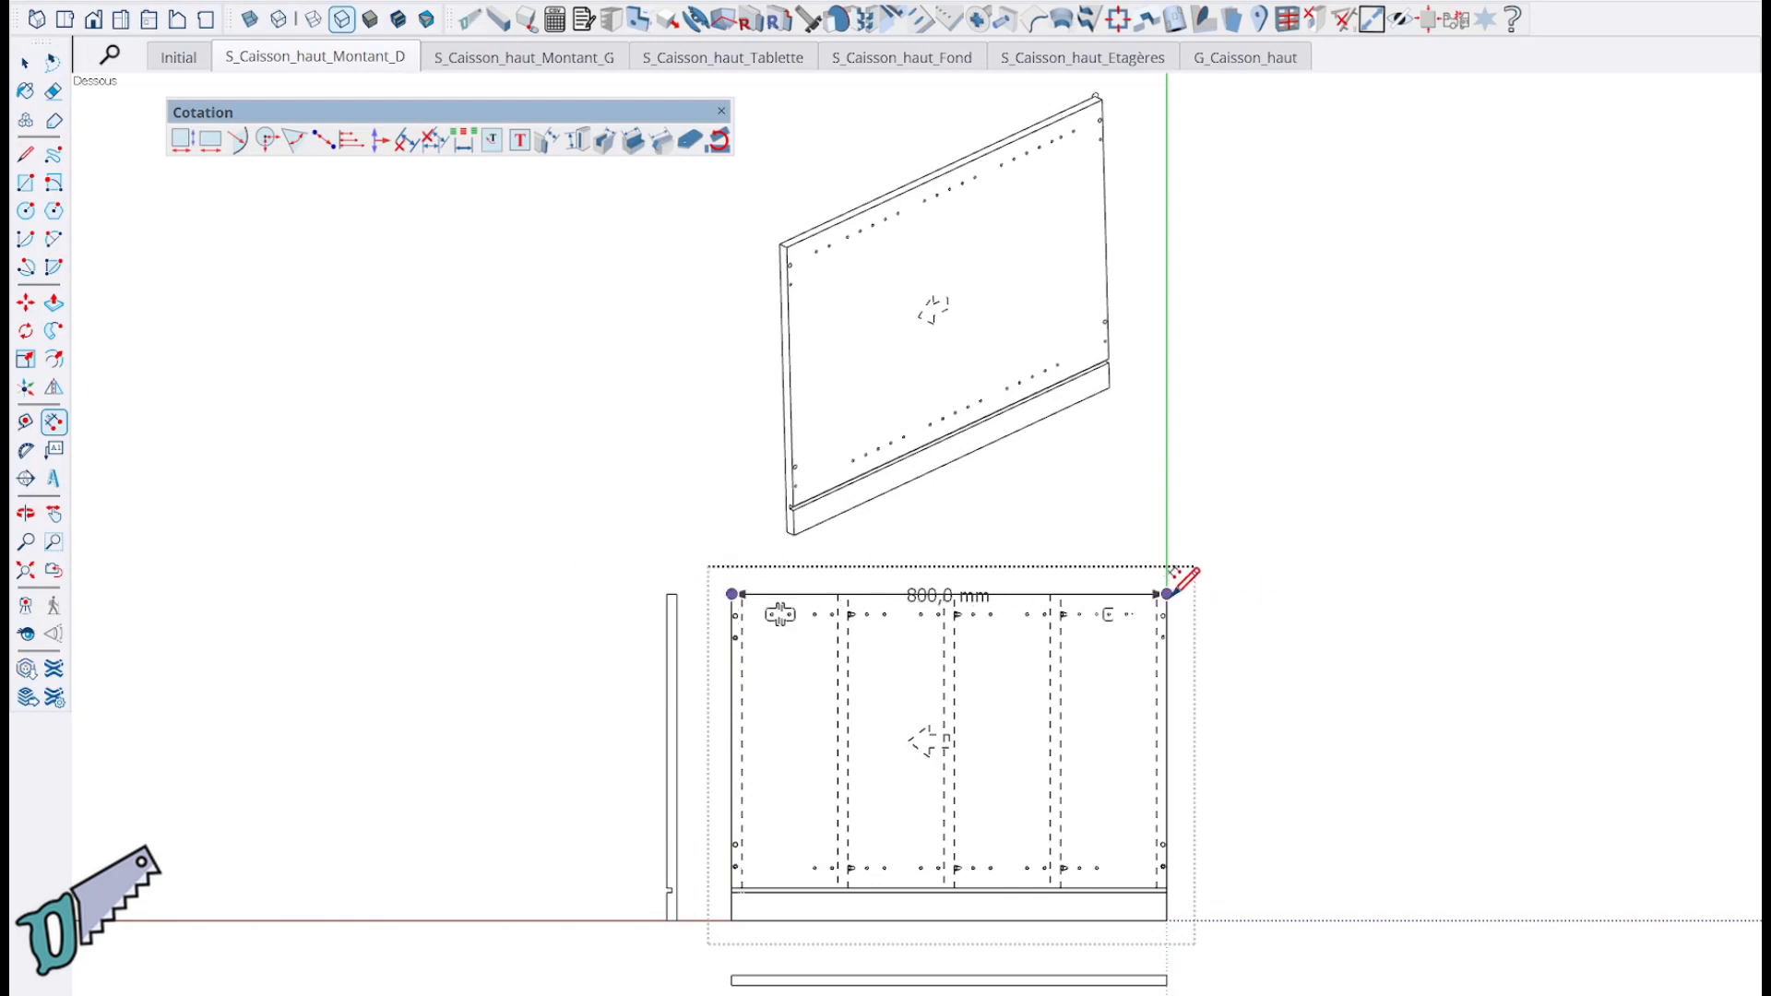
click(1162, 560)
key(space)
click(499, 523)
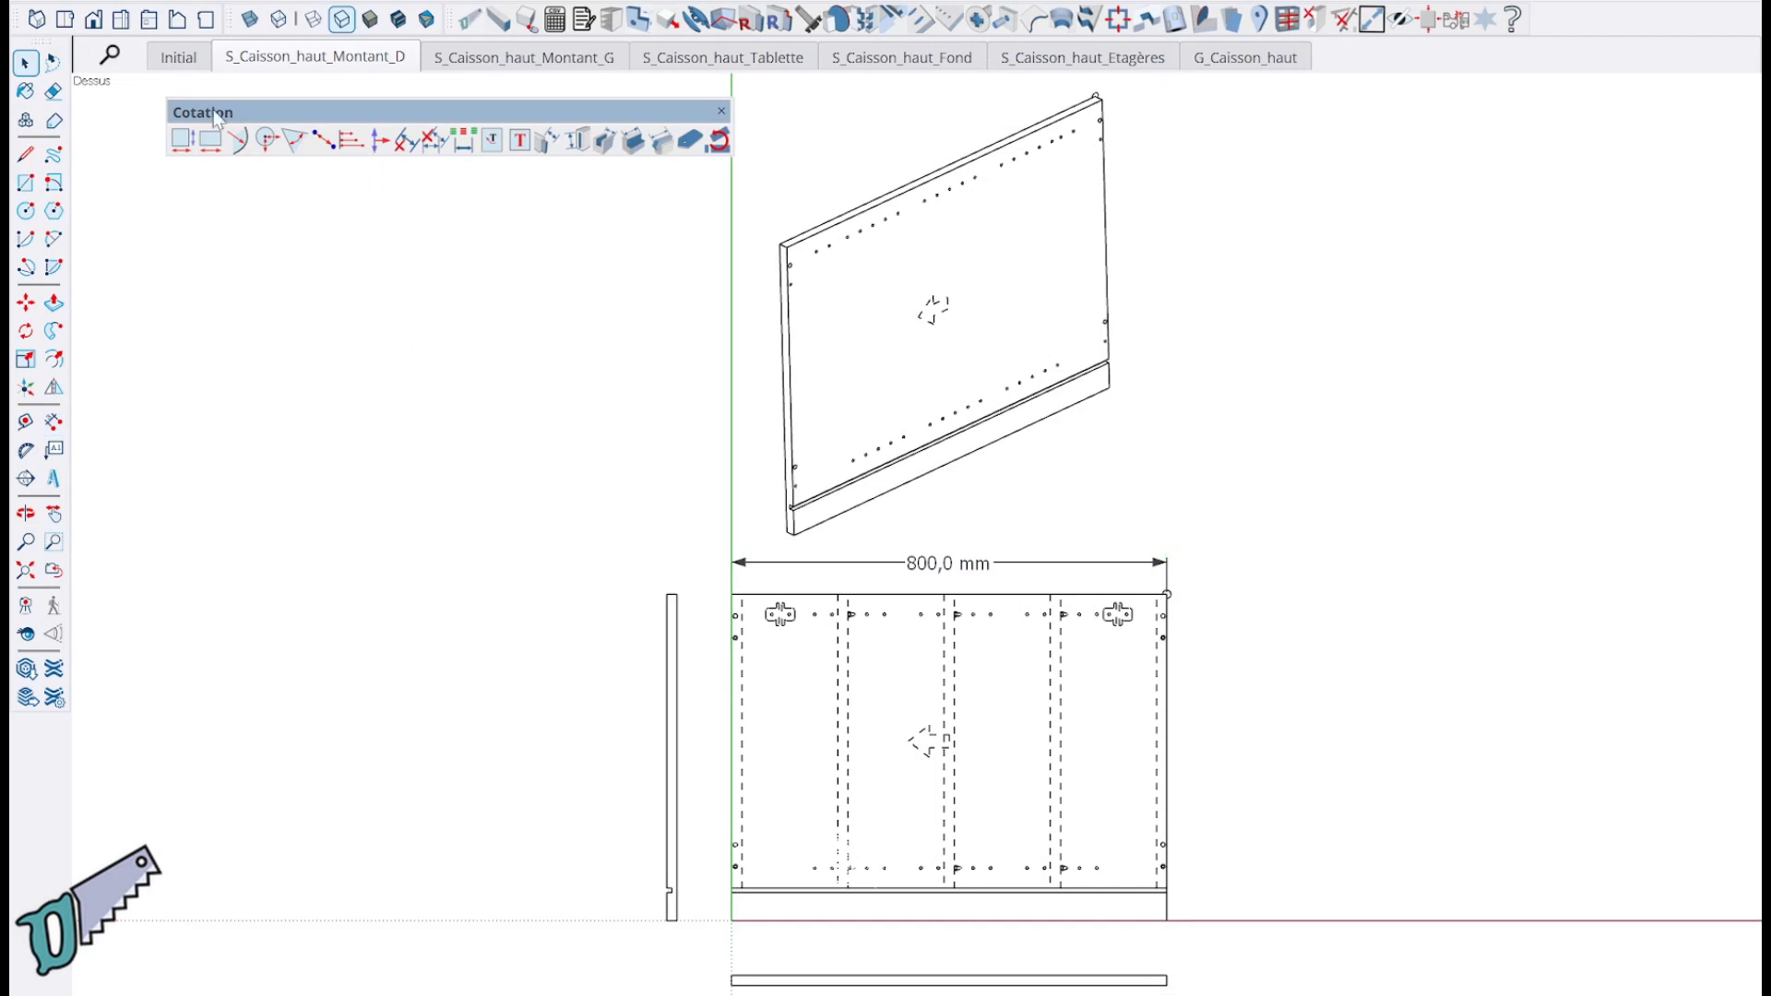
Check the Initial scene, return to S_Caisson_haut_Montant_D and undo the panel's upper-edge dimension.
click(185, 54)
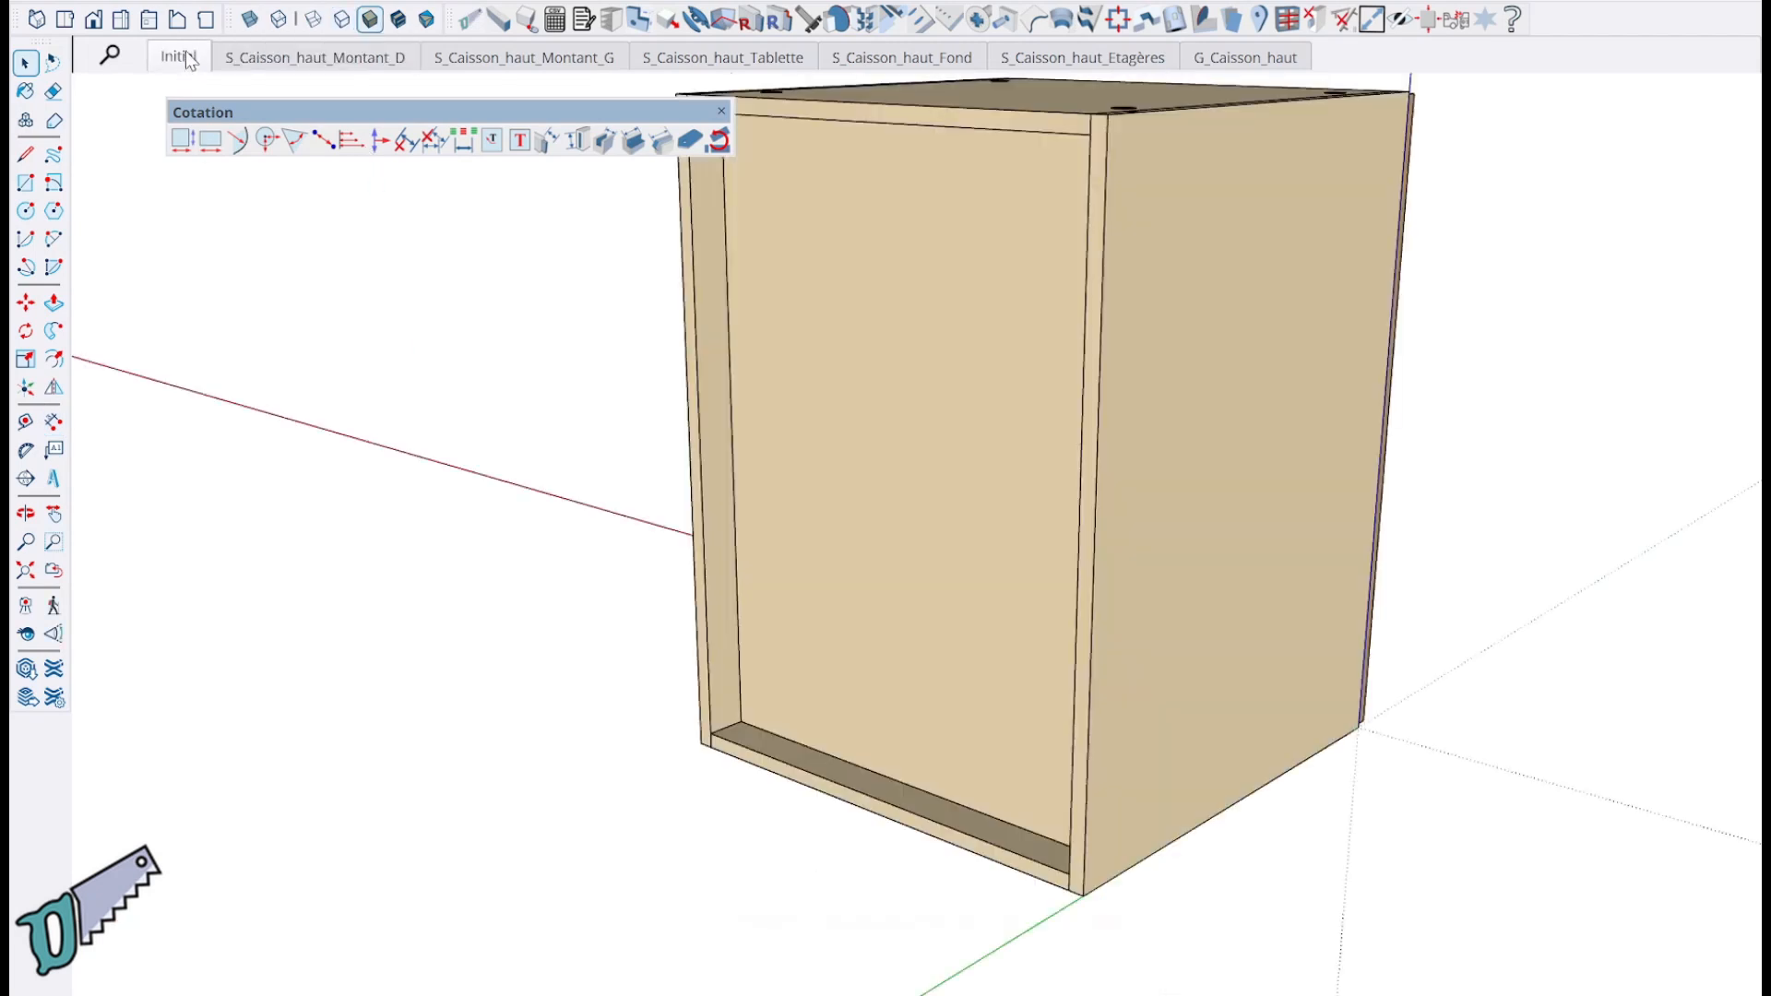
click(293, 57)
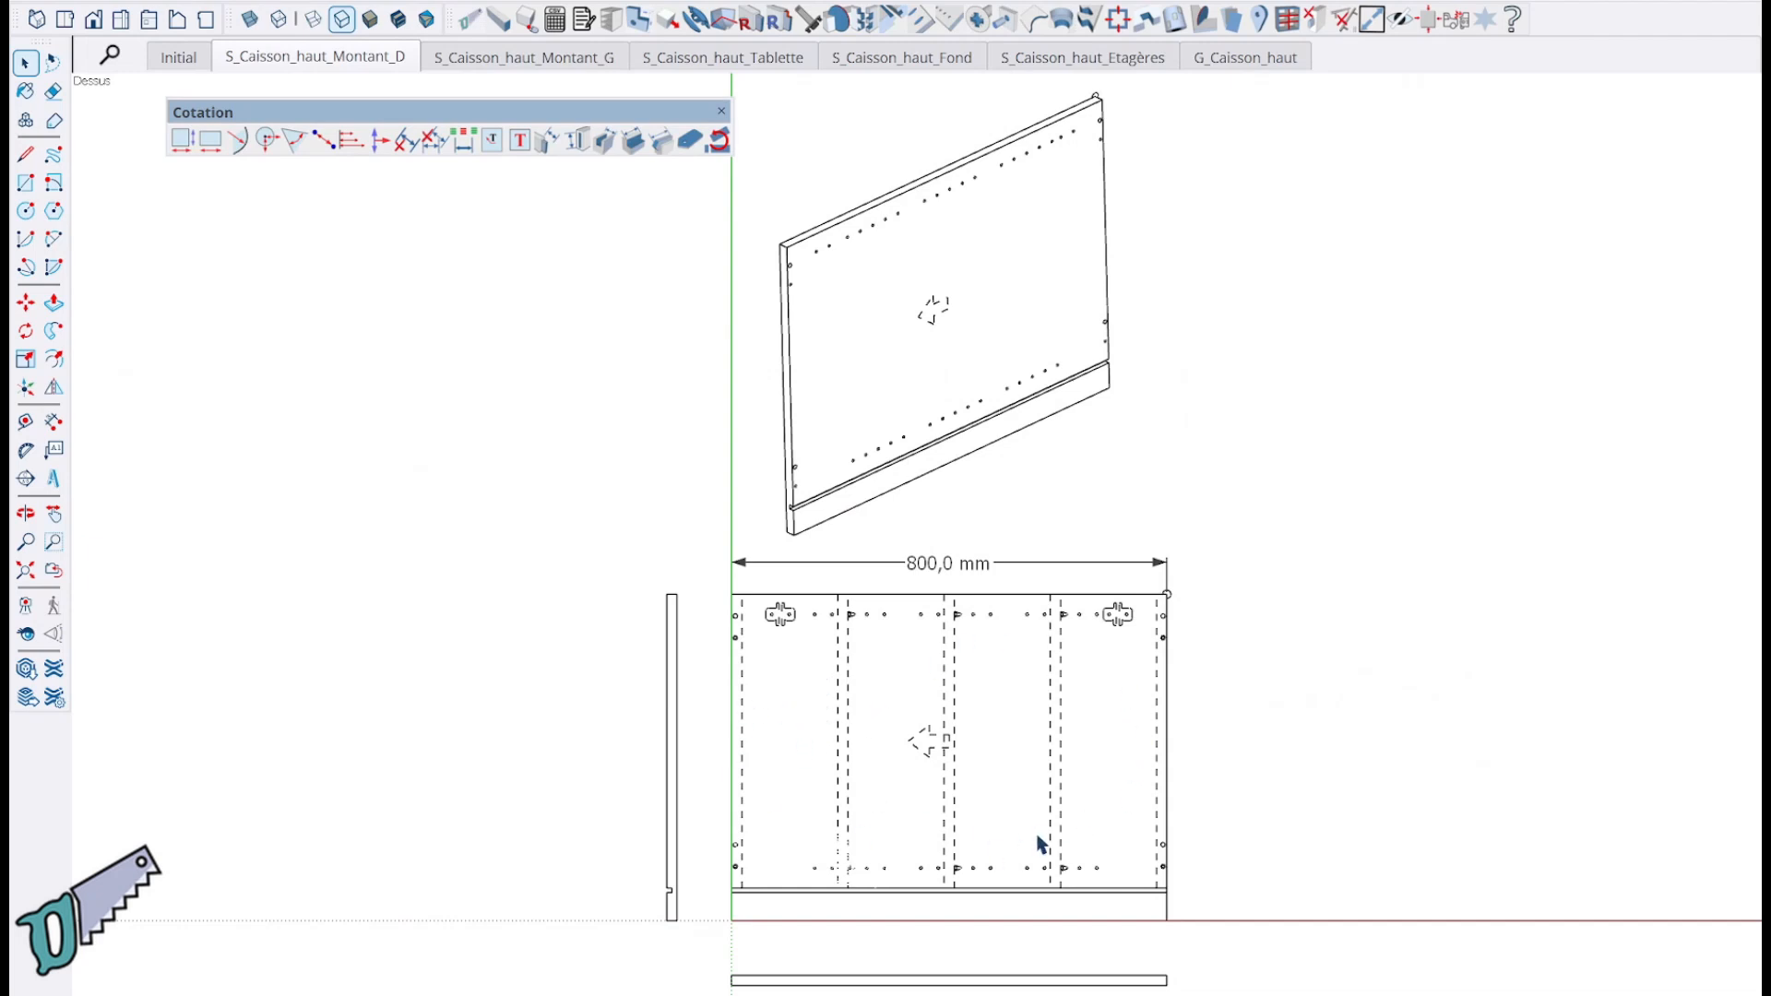
key(ctrl+z)
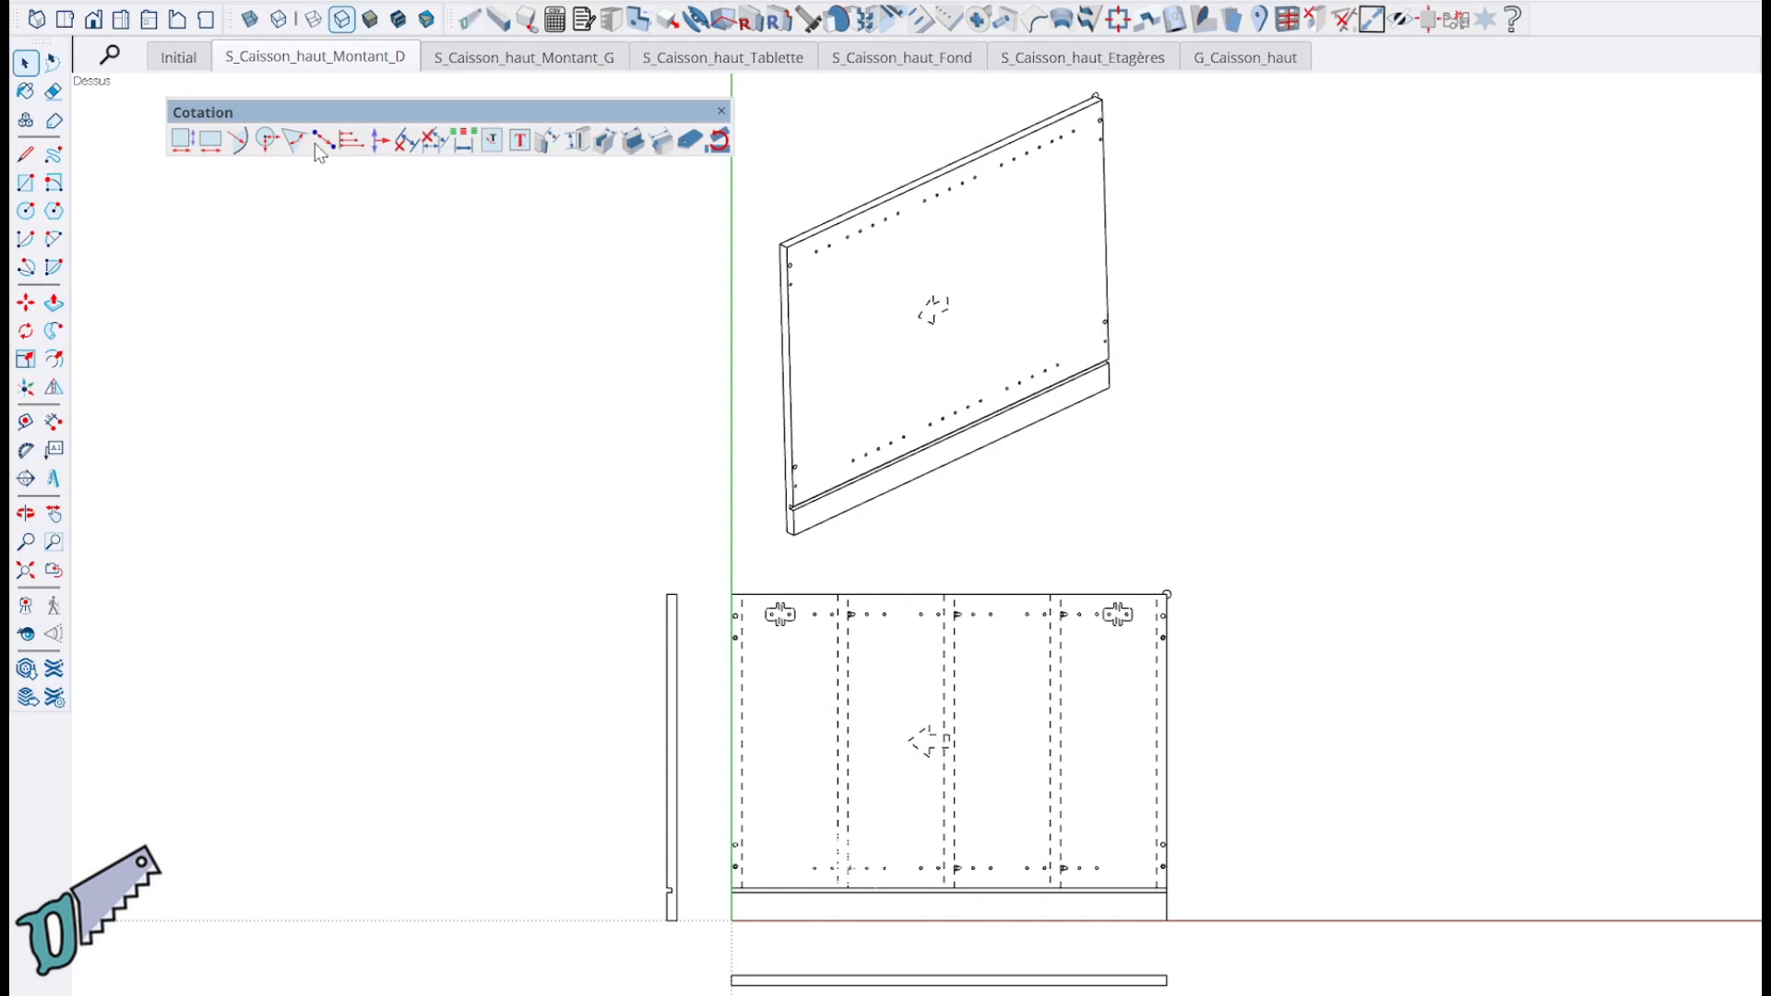
Apply automatic dimensions to the current scene only, and delete all of its texts and dimensions.
double_click(797, 685)
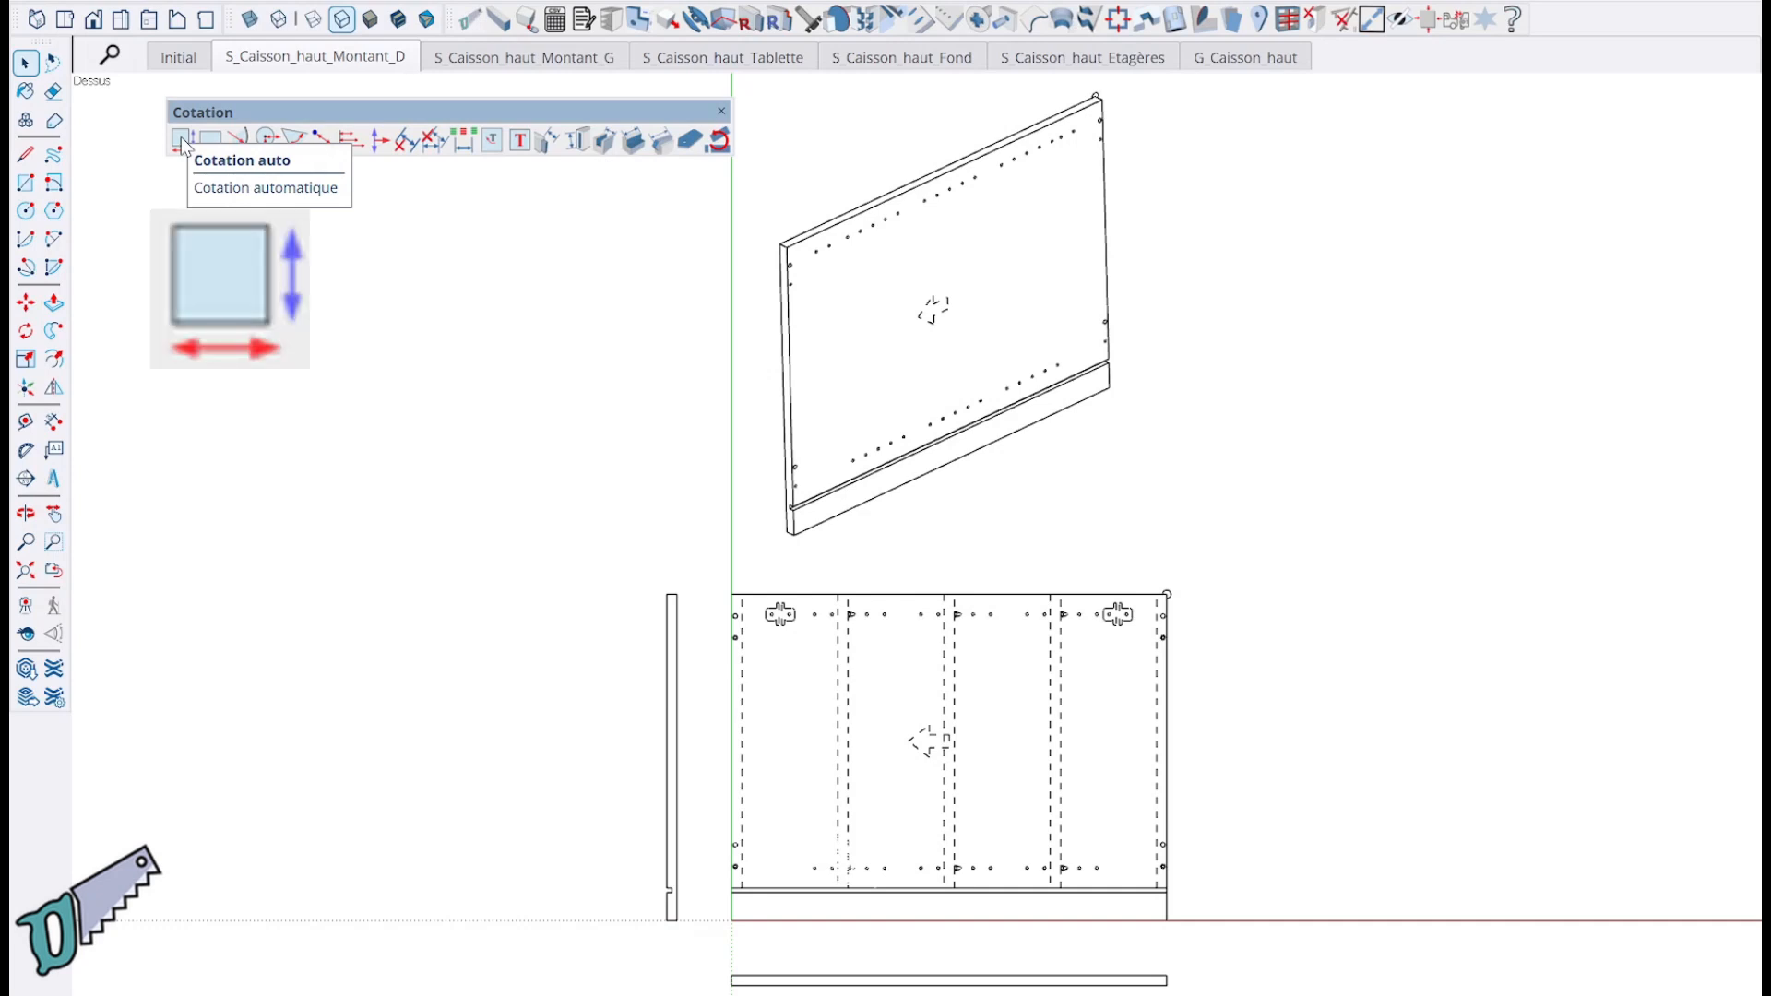
click(181, 139)
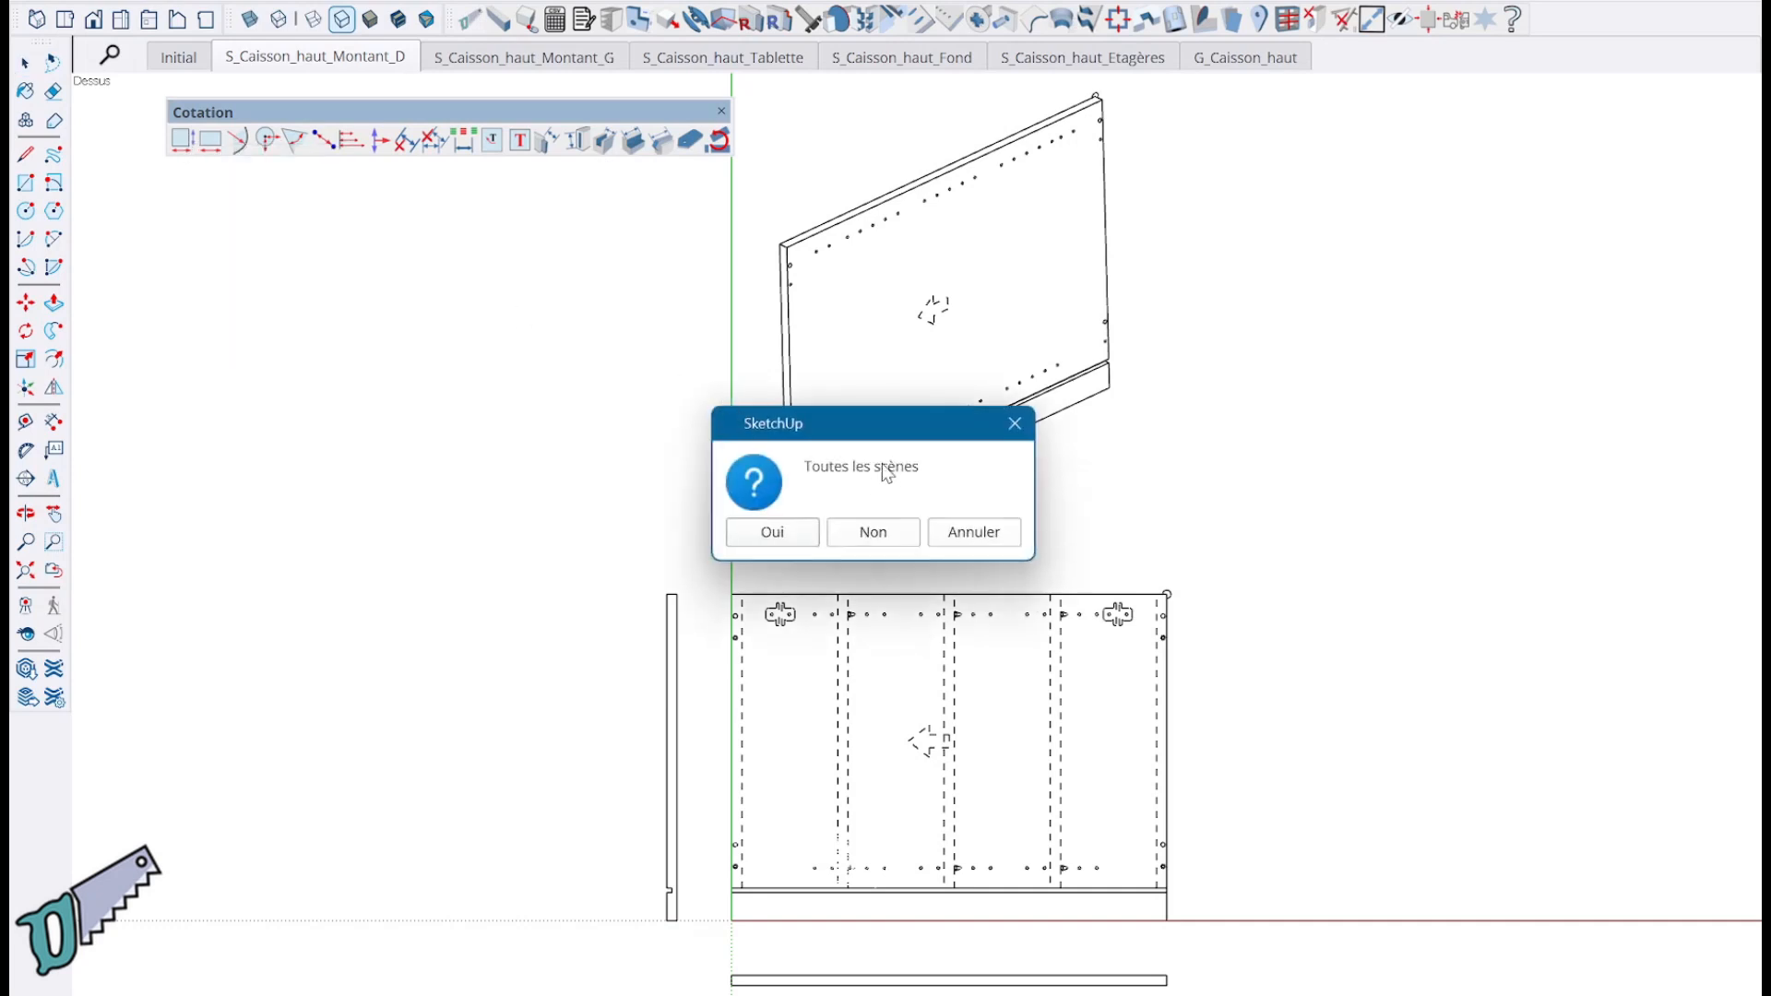
click(867, 533)
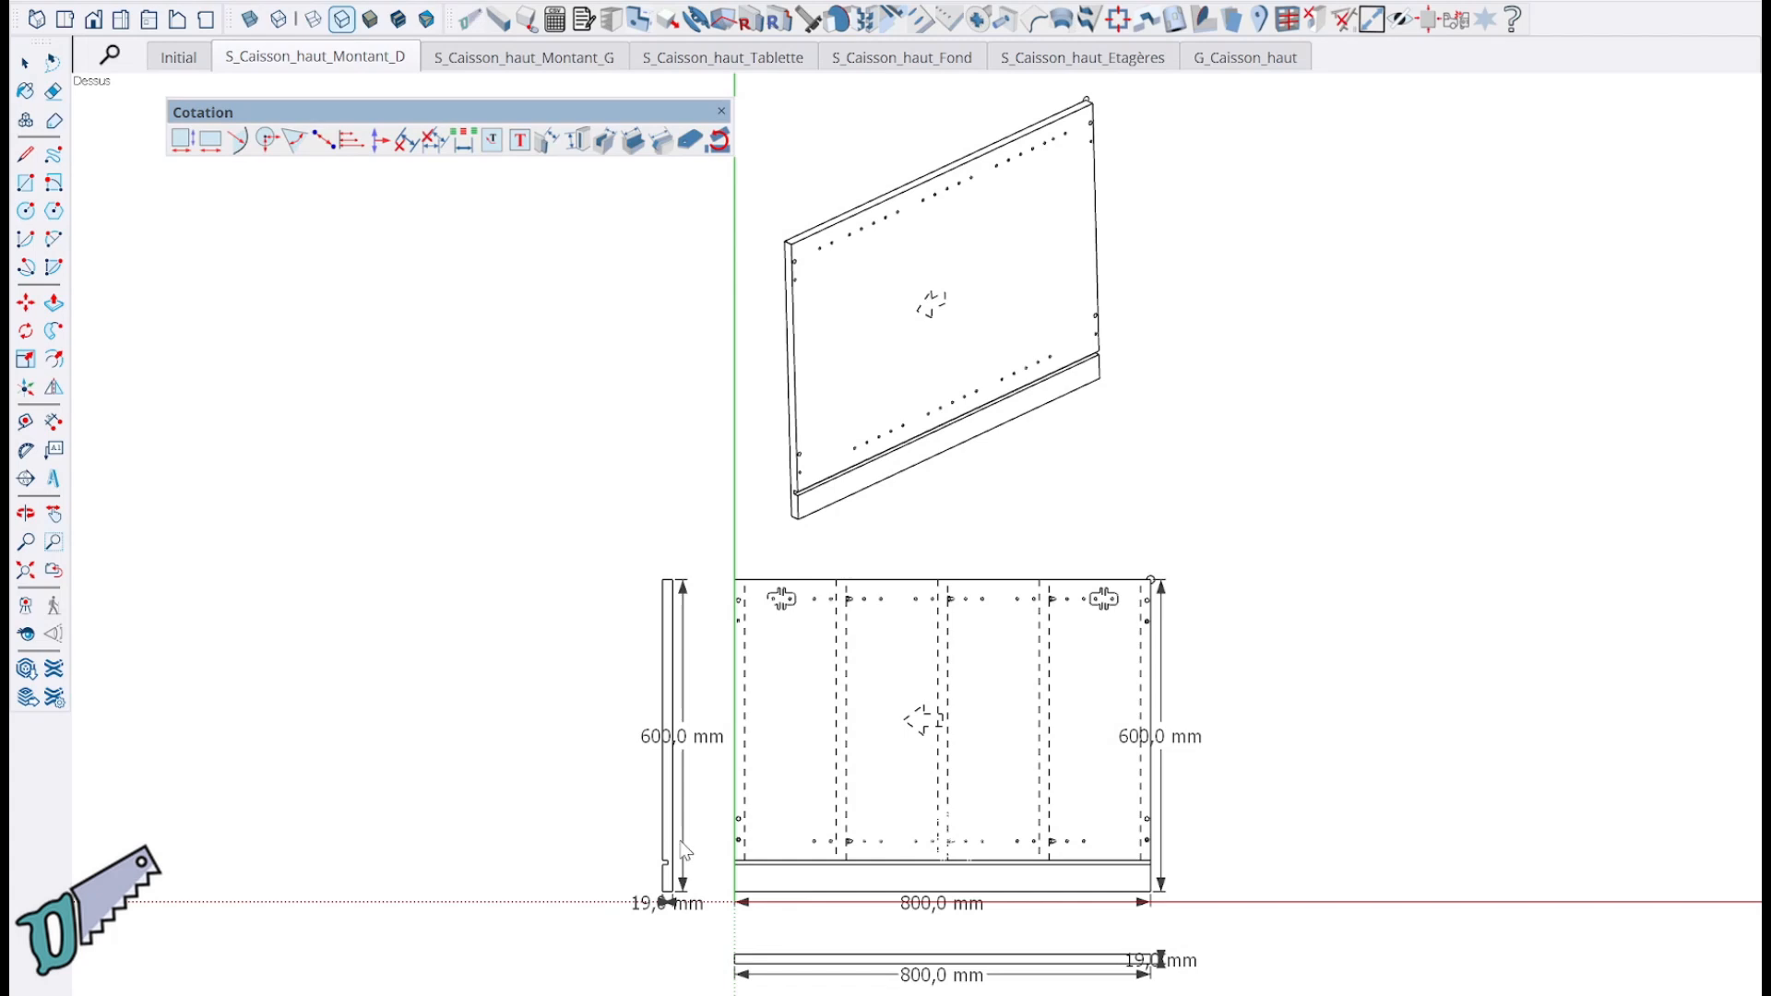
click(431, 144)
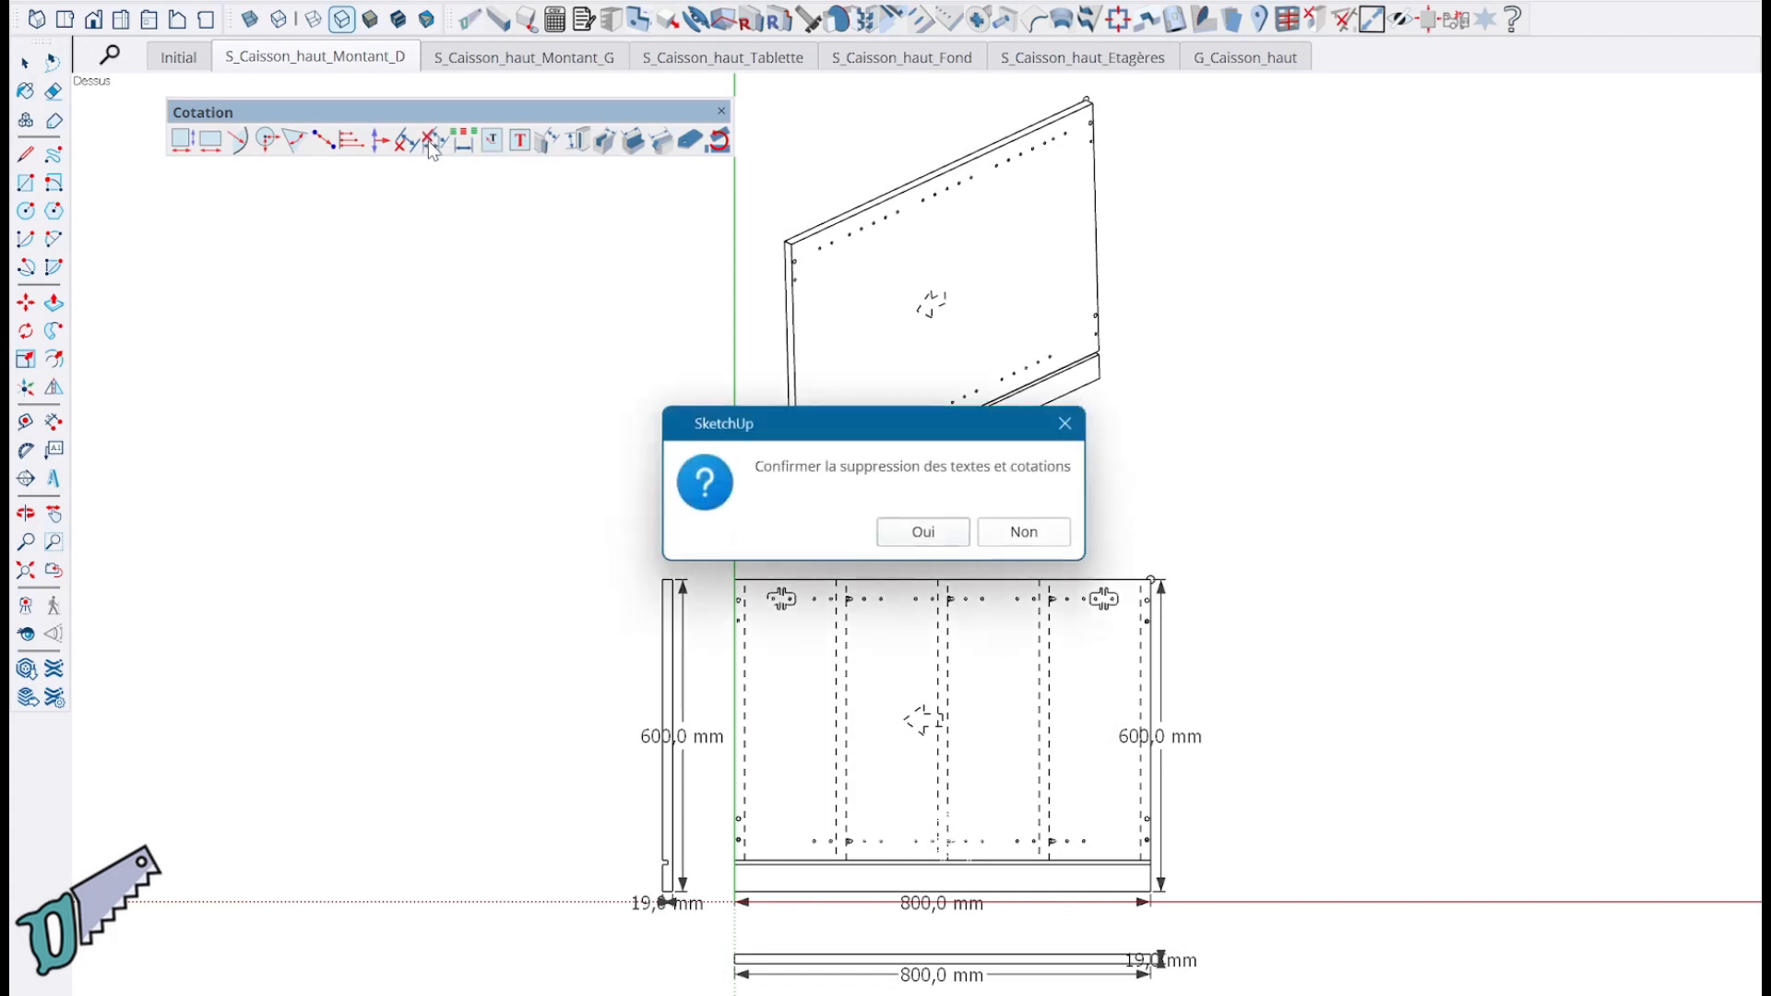
click(950, 539)
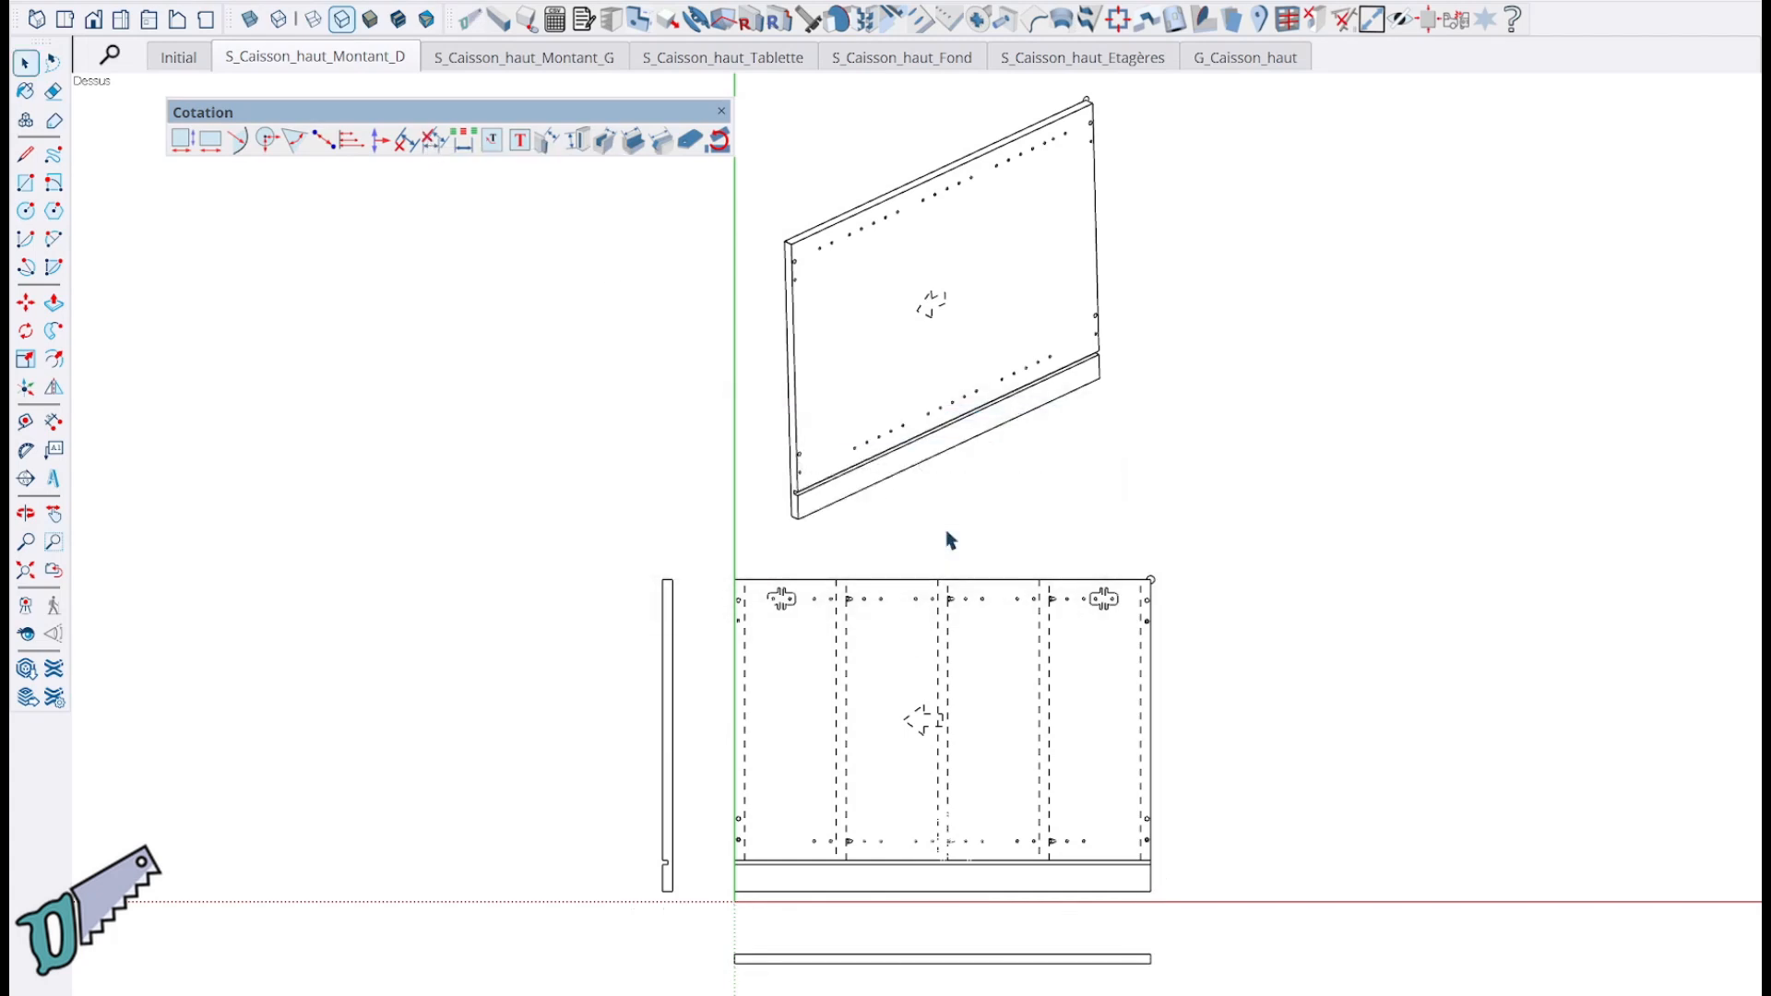
Apply automatic dimensions to only the main face view of the S_Caisson_haut_Montant_D scene.
click(858, 766)
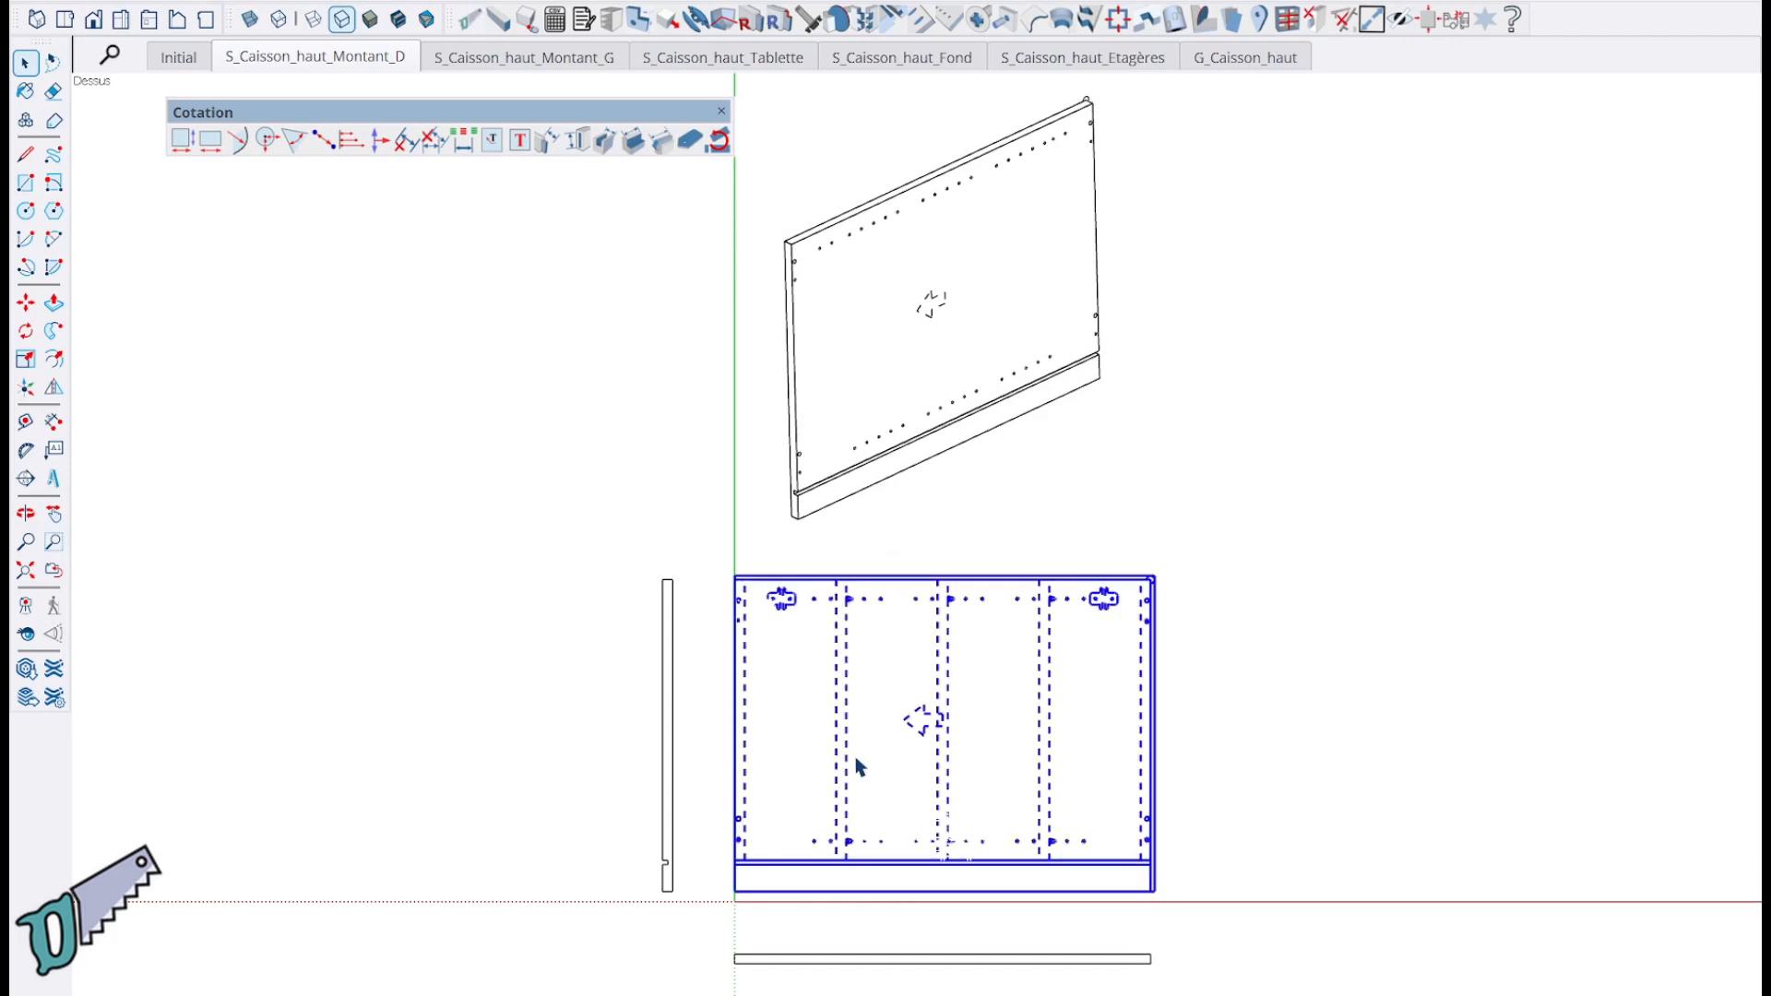
click(182, 140)
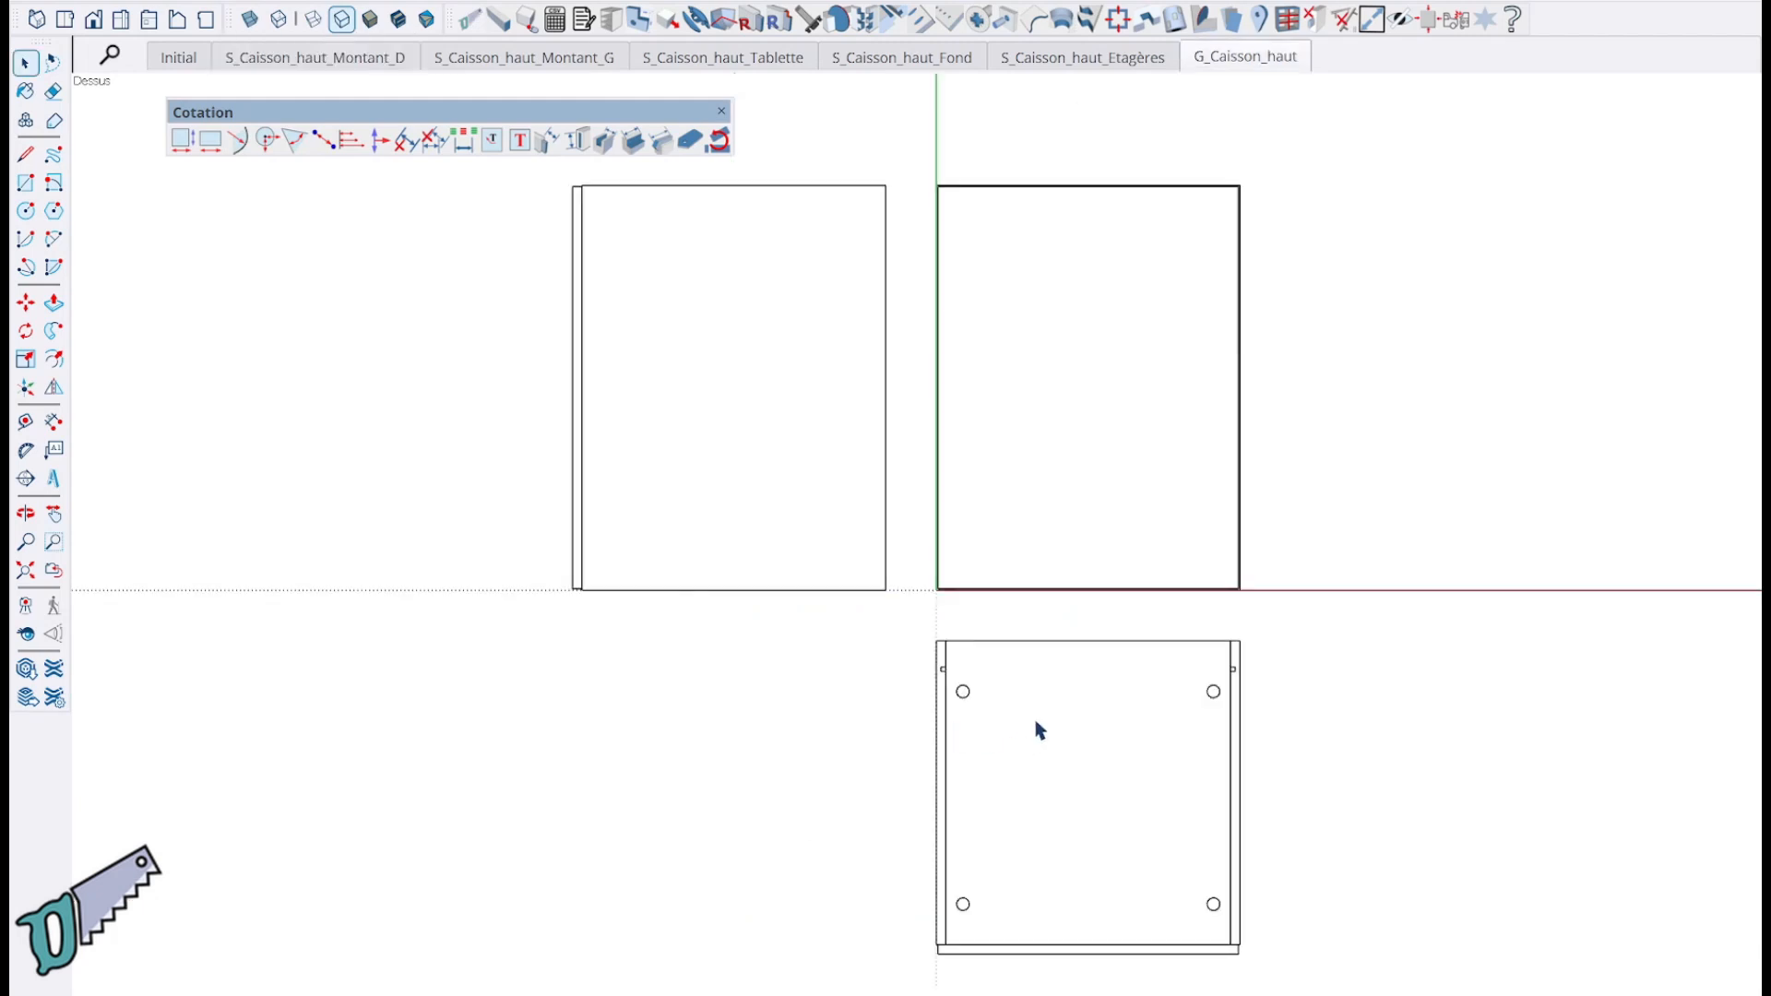
Apply automatic dimensions to the lower view with four round holes and the side view in the G_Caisson_haut scene.
click(1032, 822)
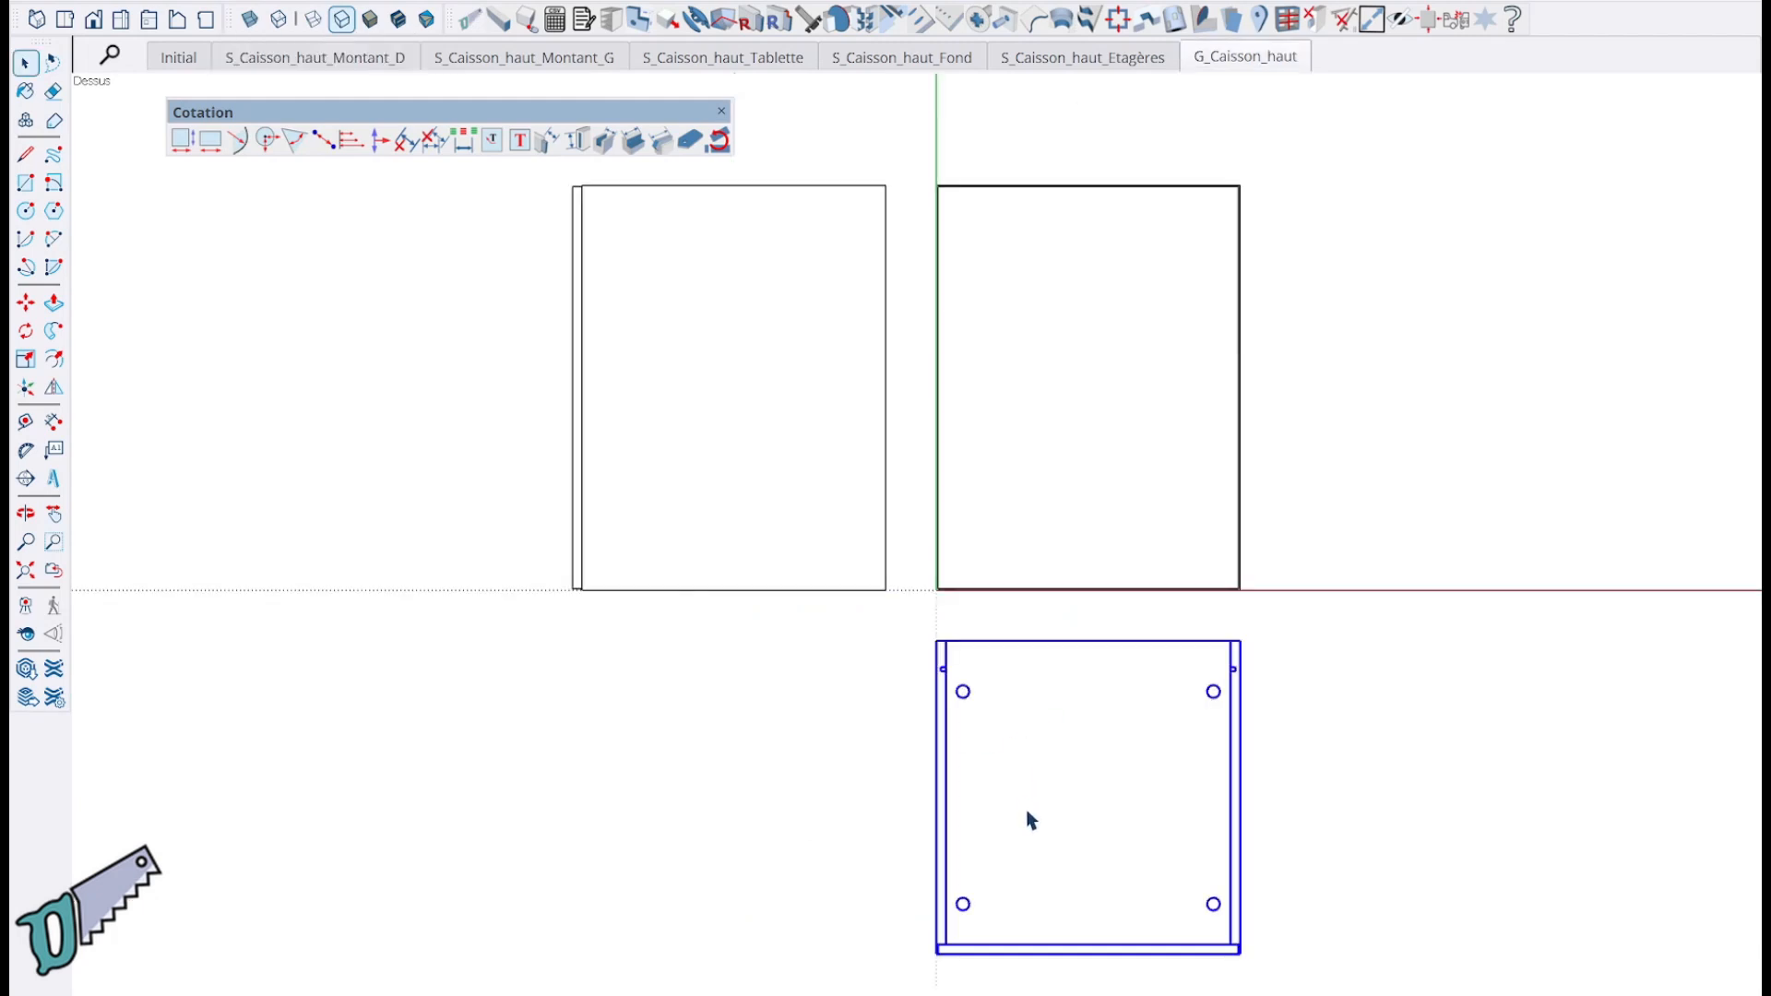
ctrl+click(763, 470)
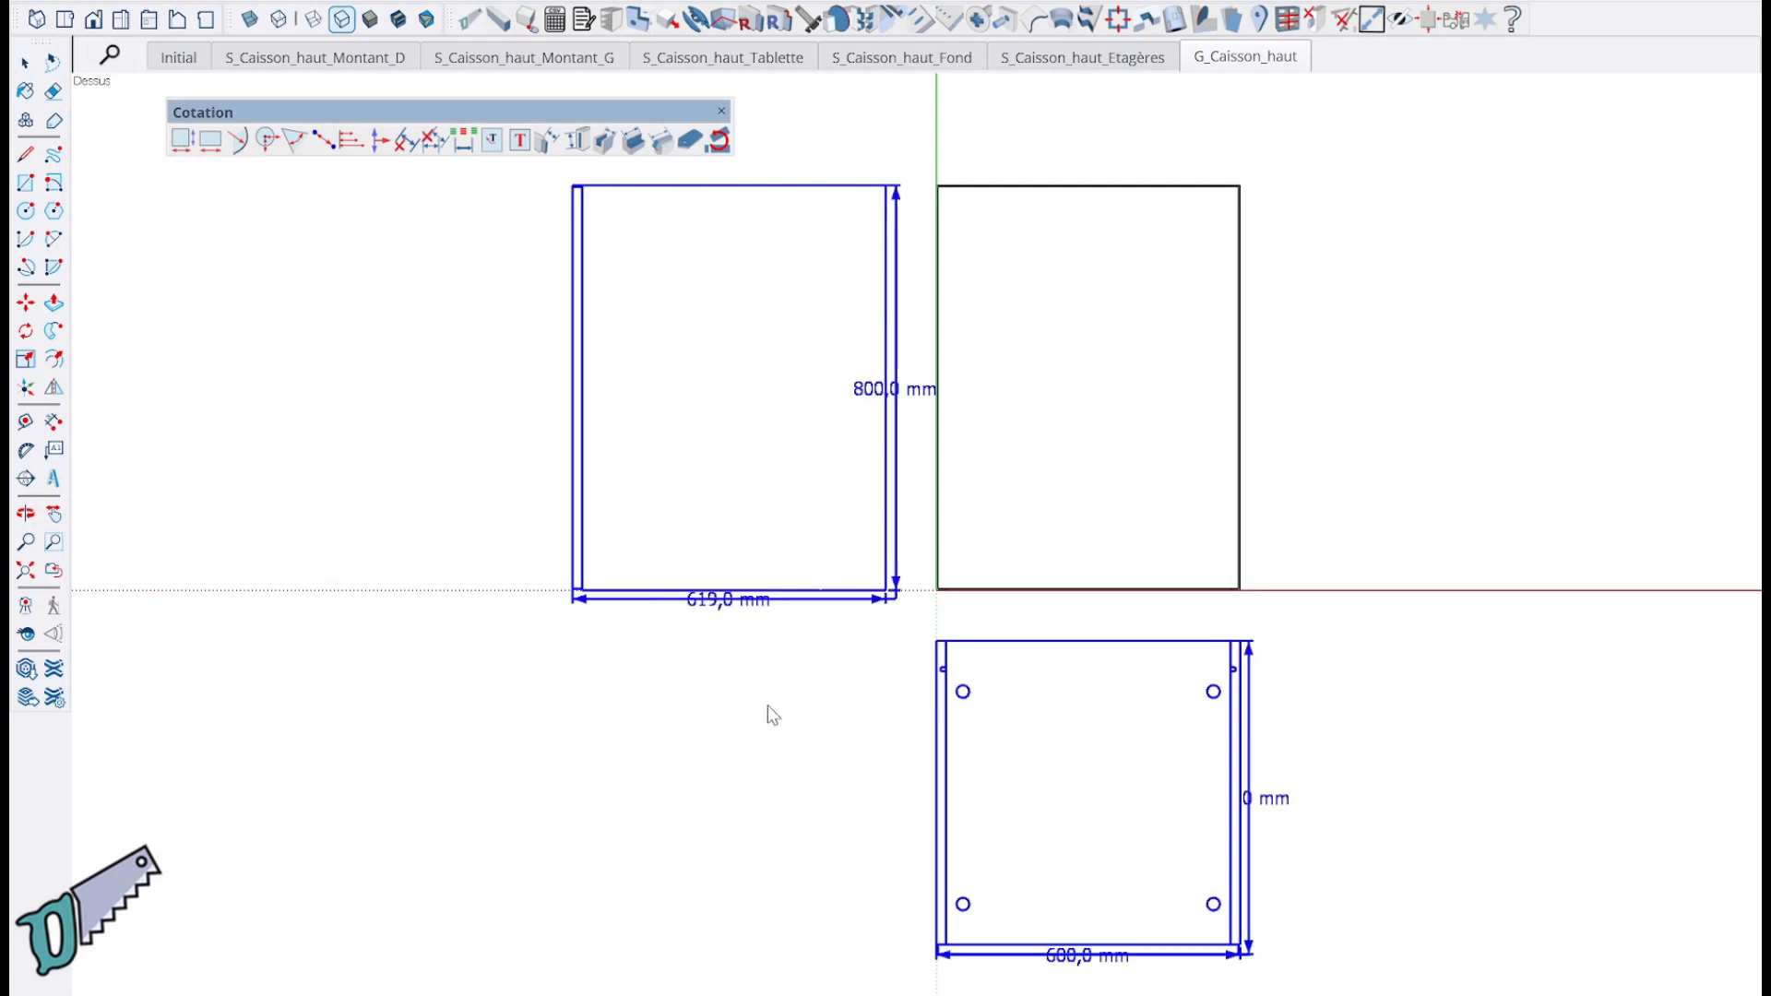
scroll(753, 663, up, 2)
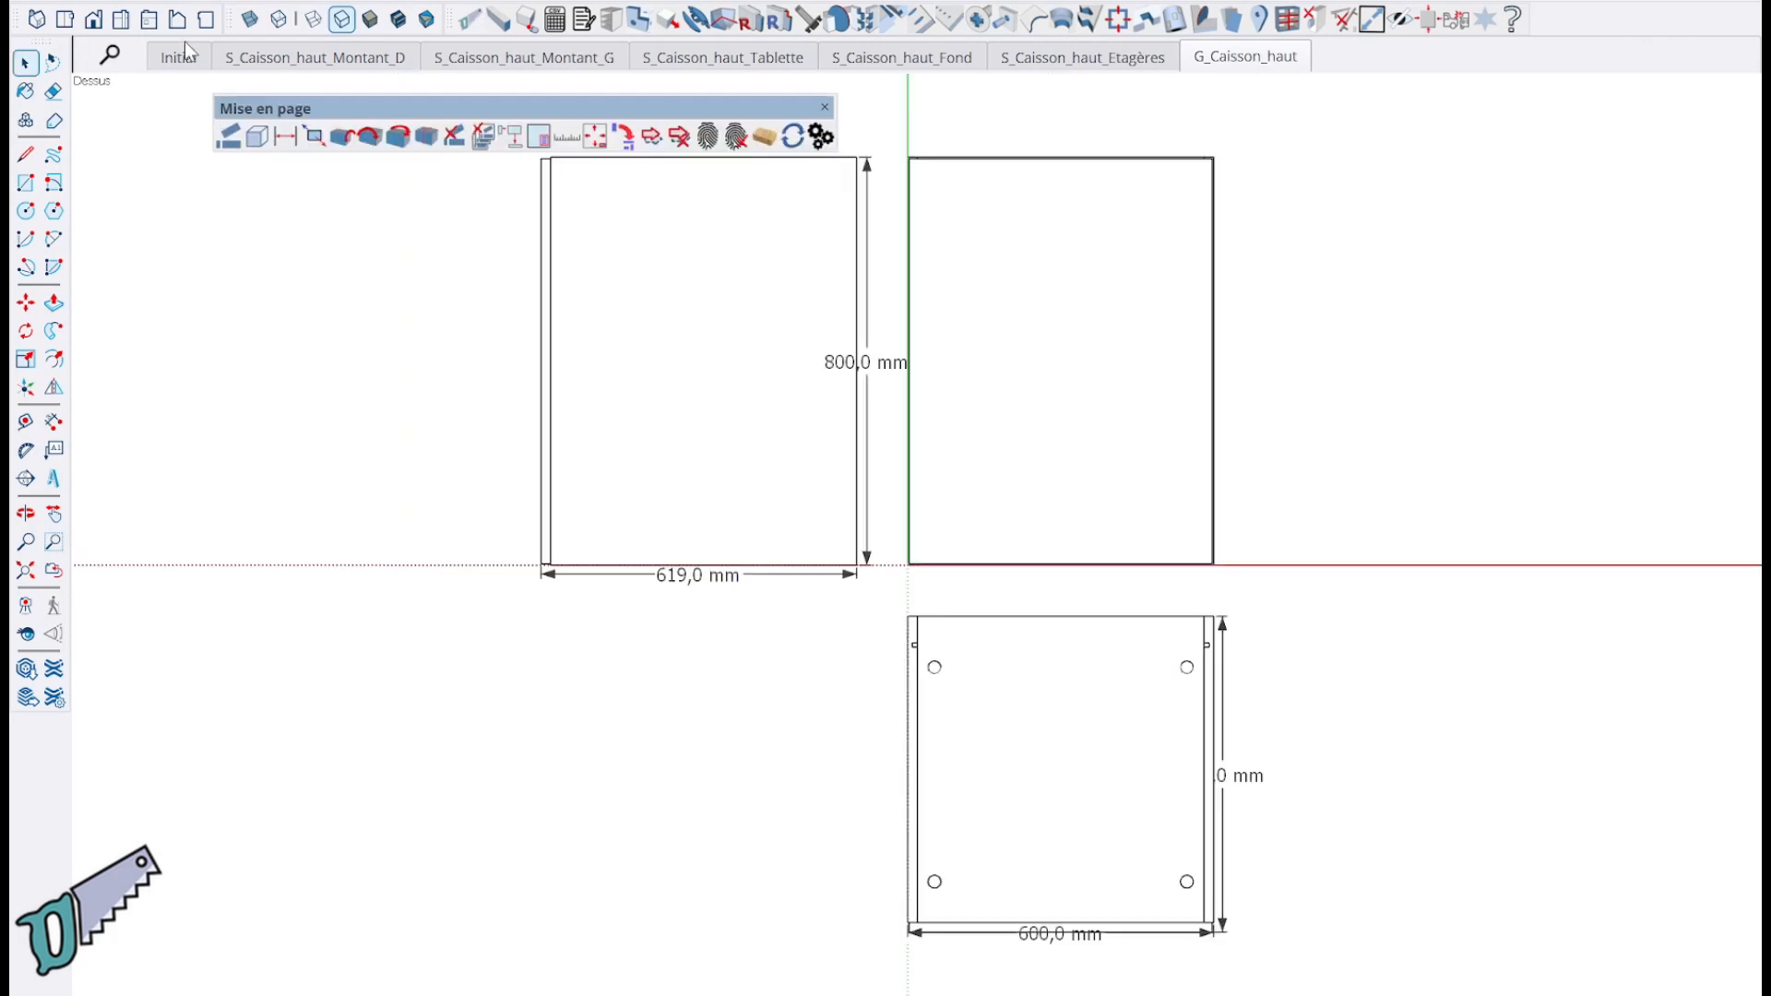
In the Initial scene, widen the cabinet by pulling its side panel outward with Push/Pull.
click(179, 57)
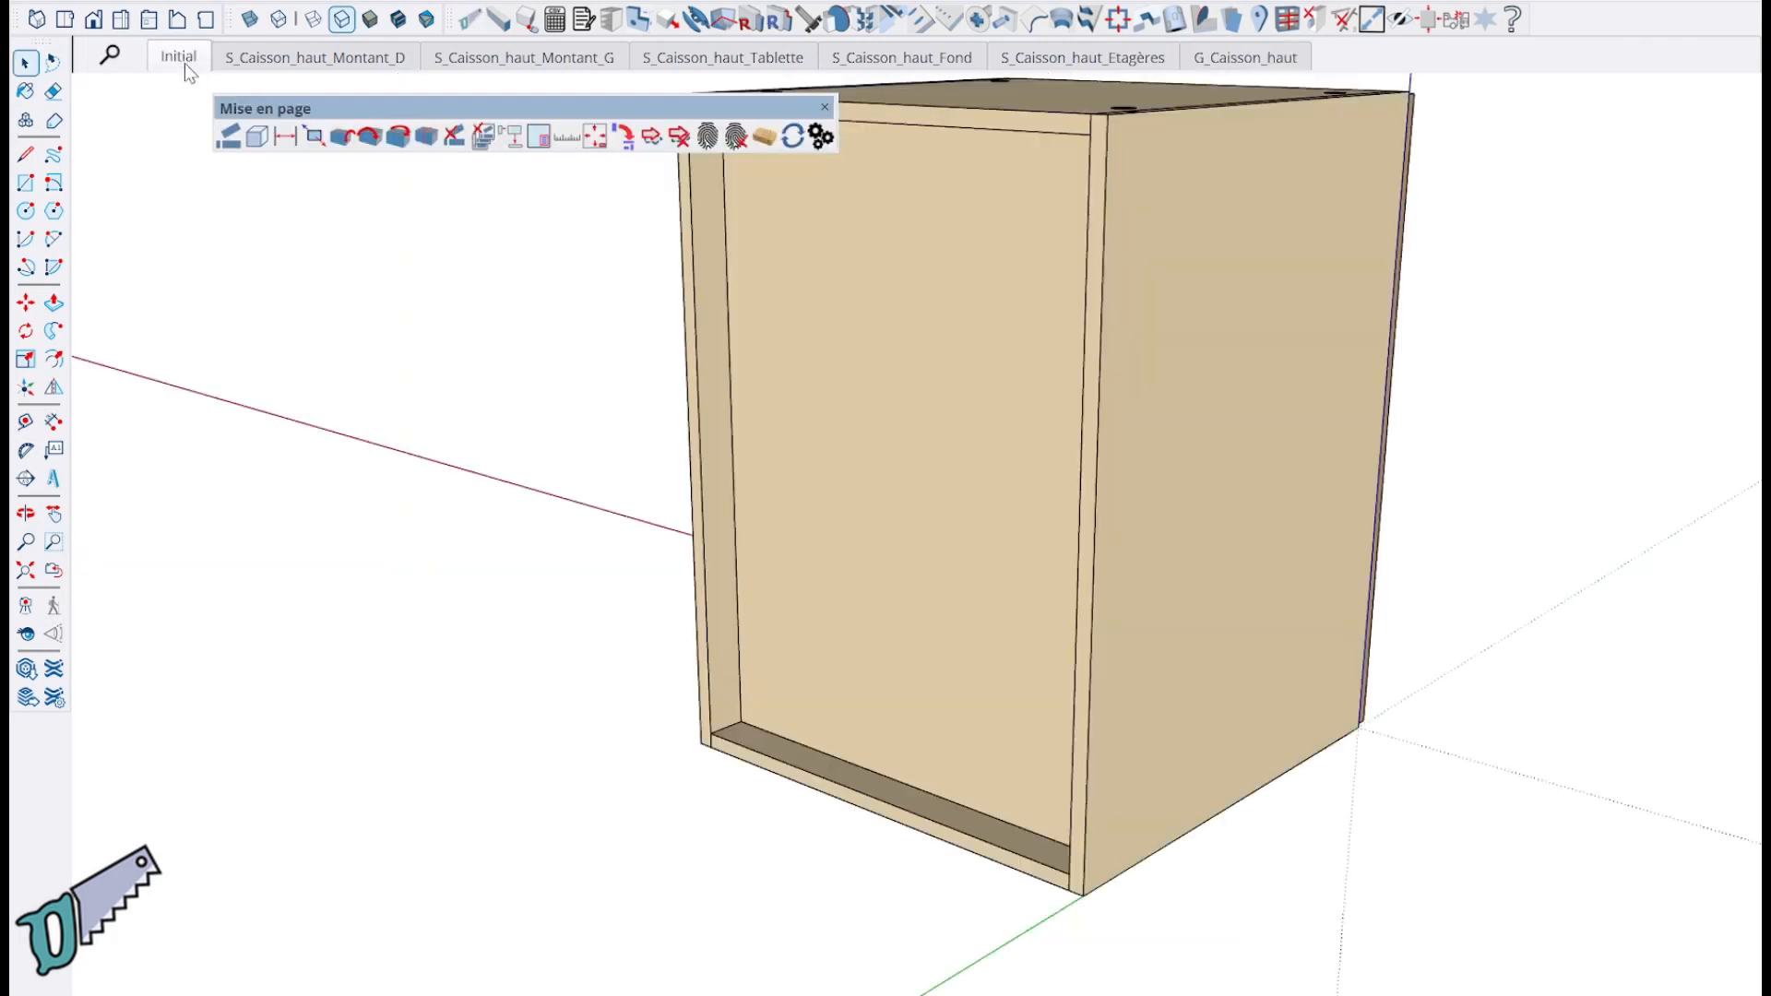
middle_drag(1445, 697, 394, 584)
click(989, 605)
middle_drag(1376, 490, 1050, 725)
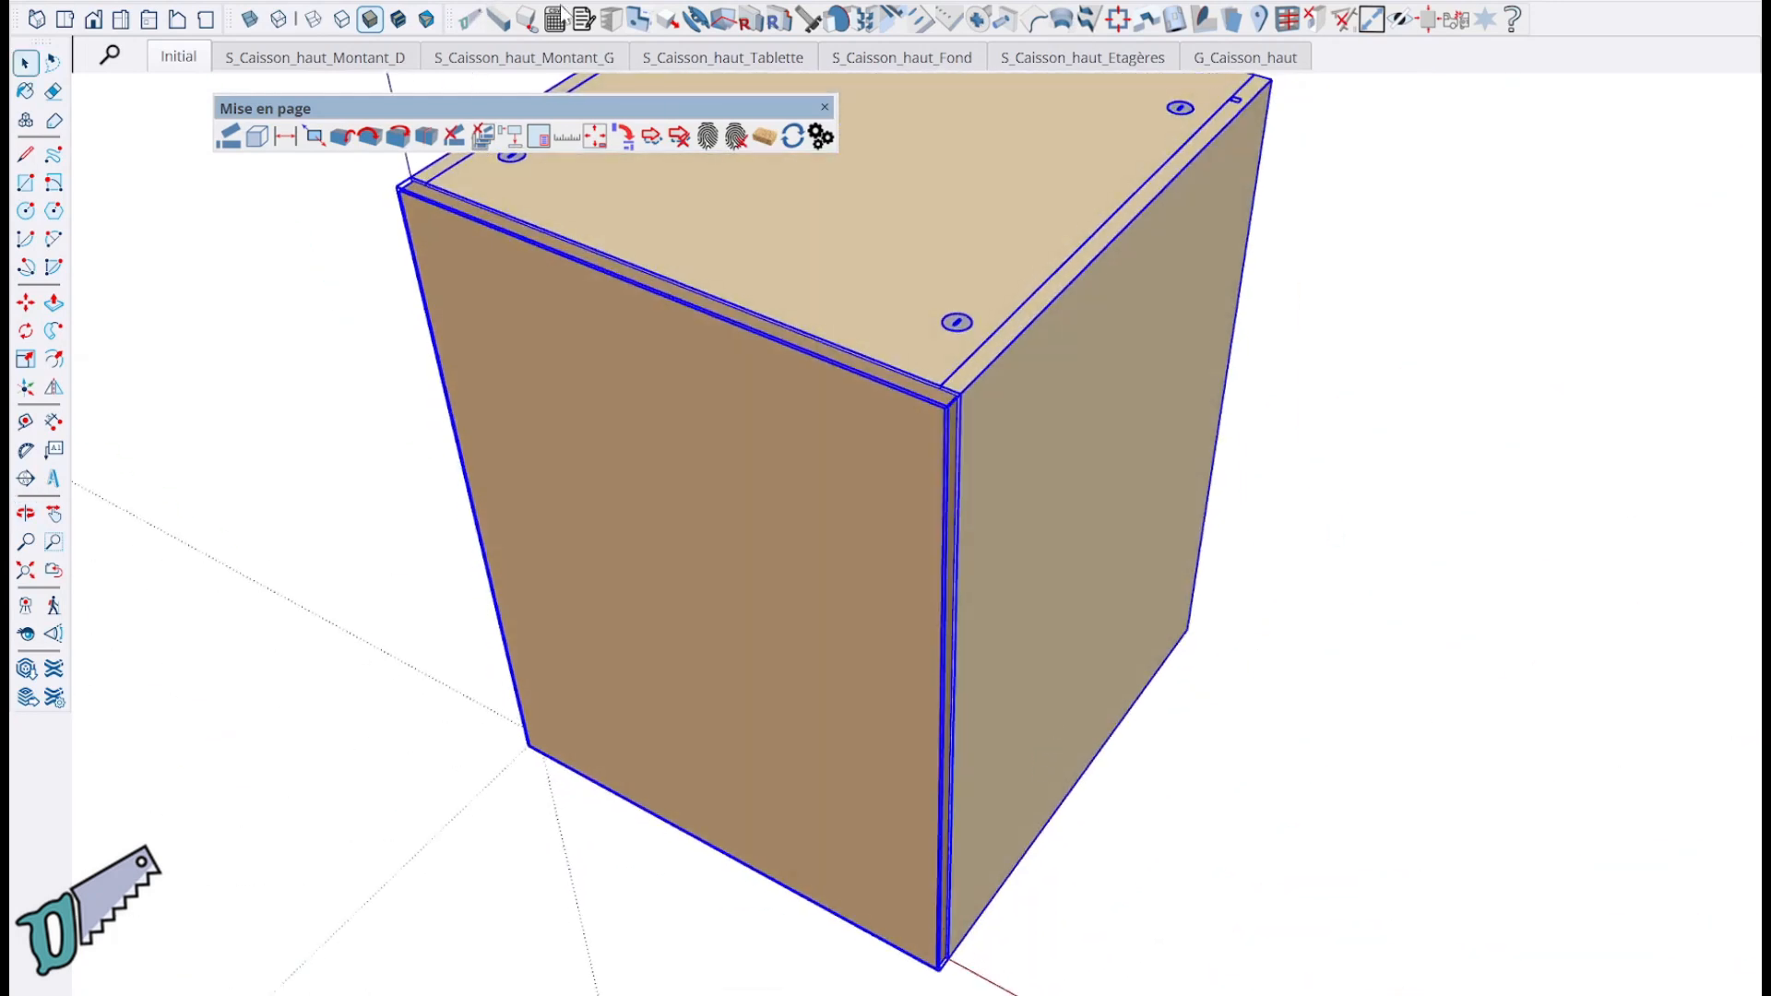
key(p)
click(1133, 709)
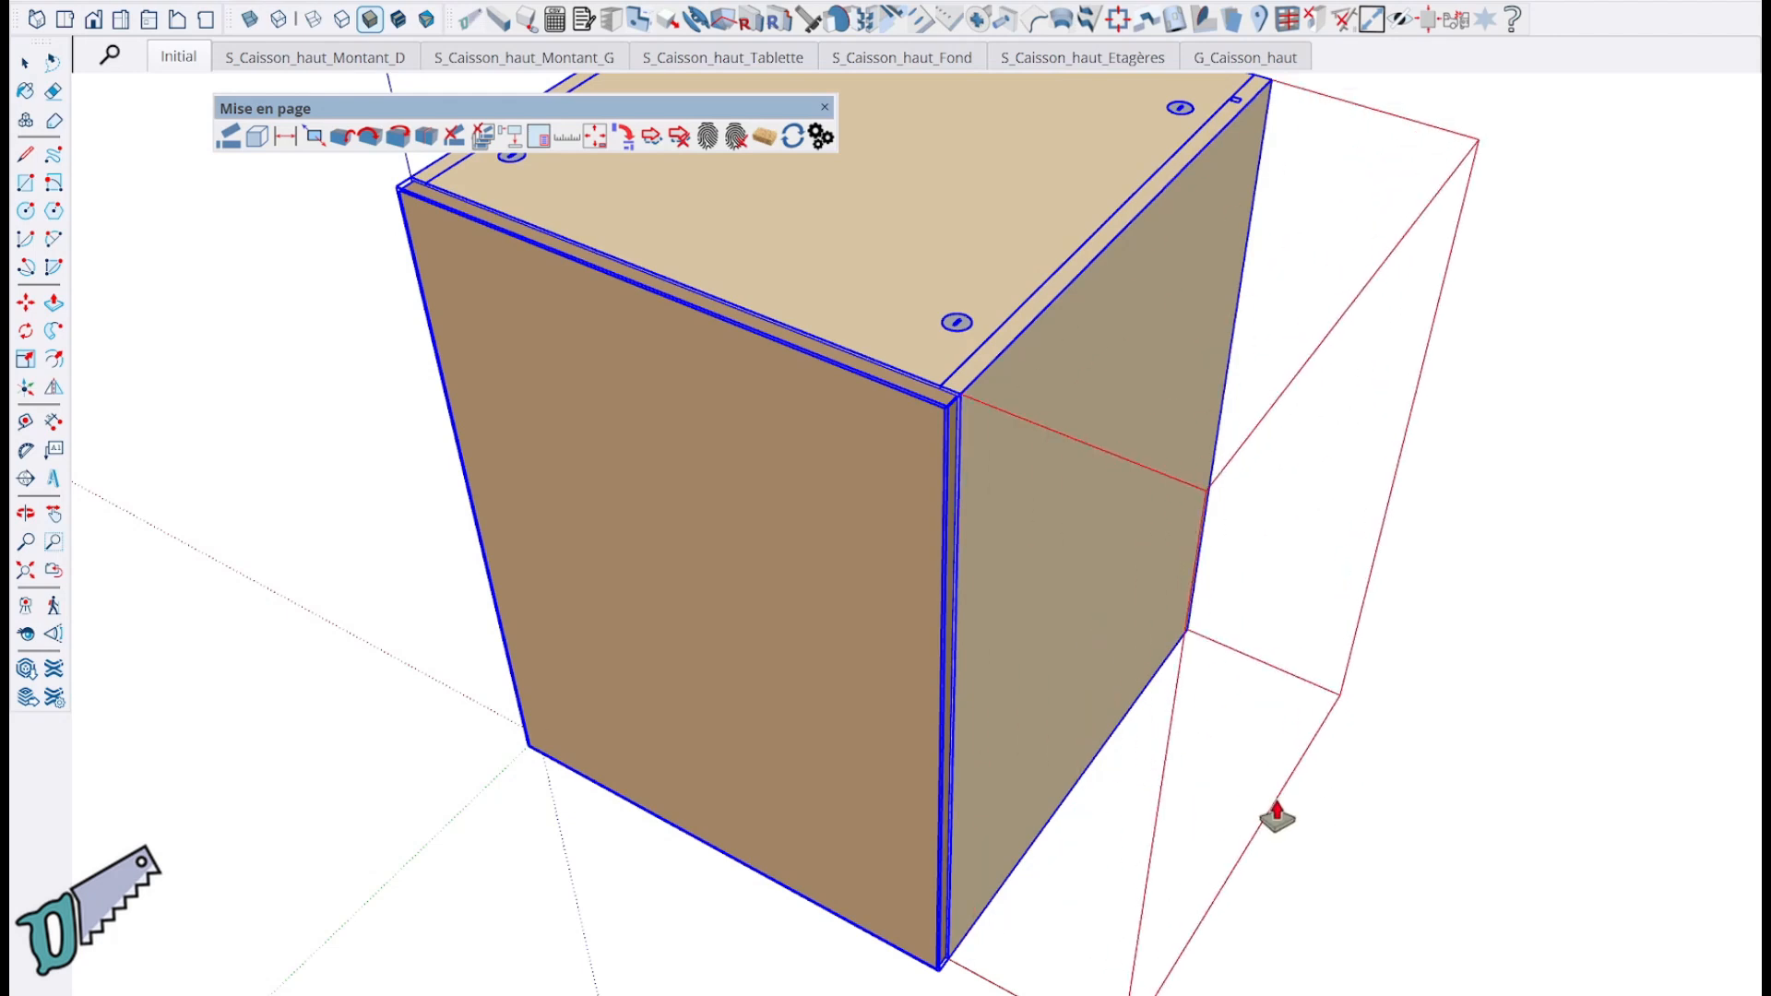
click(1277, 814)
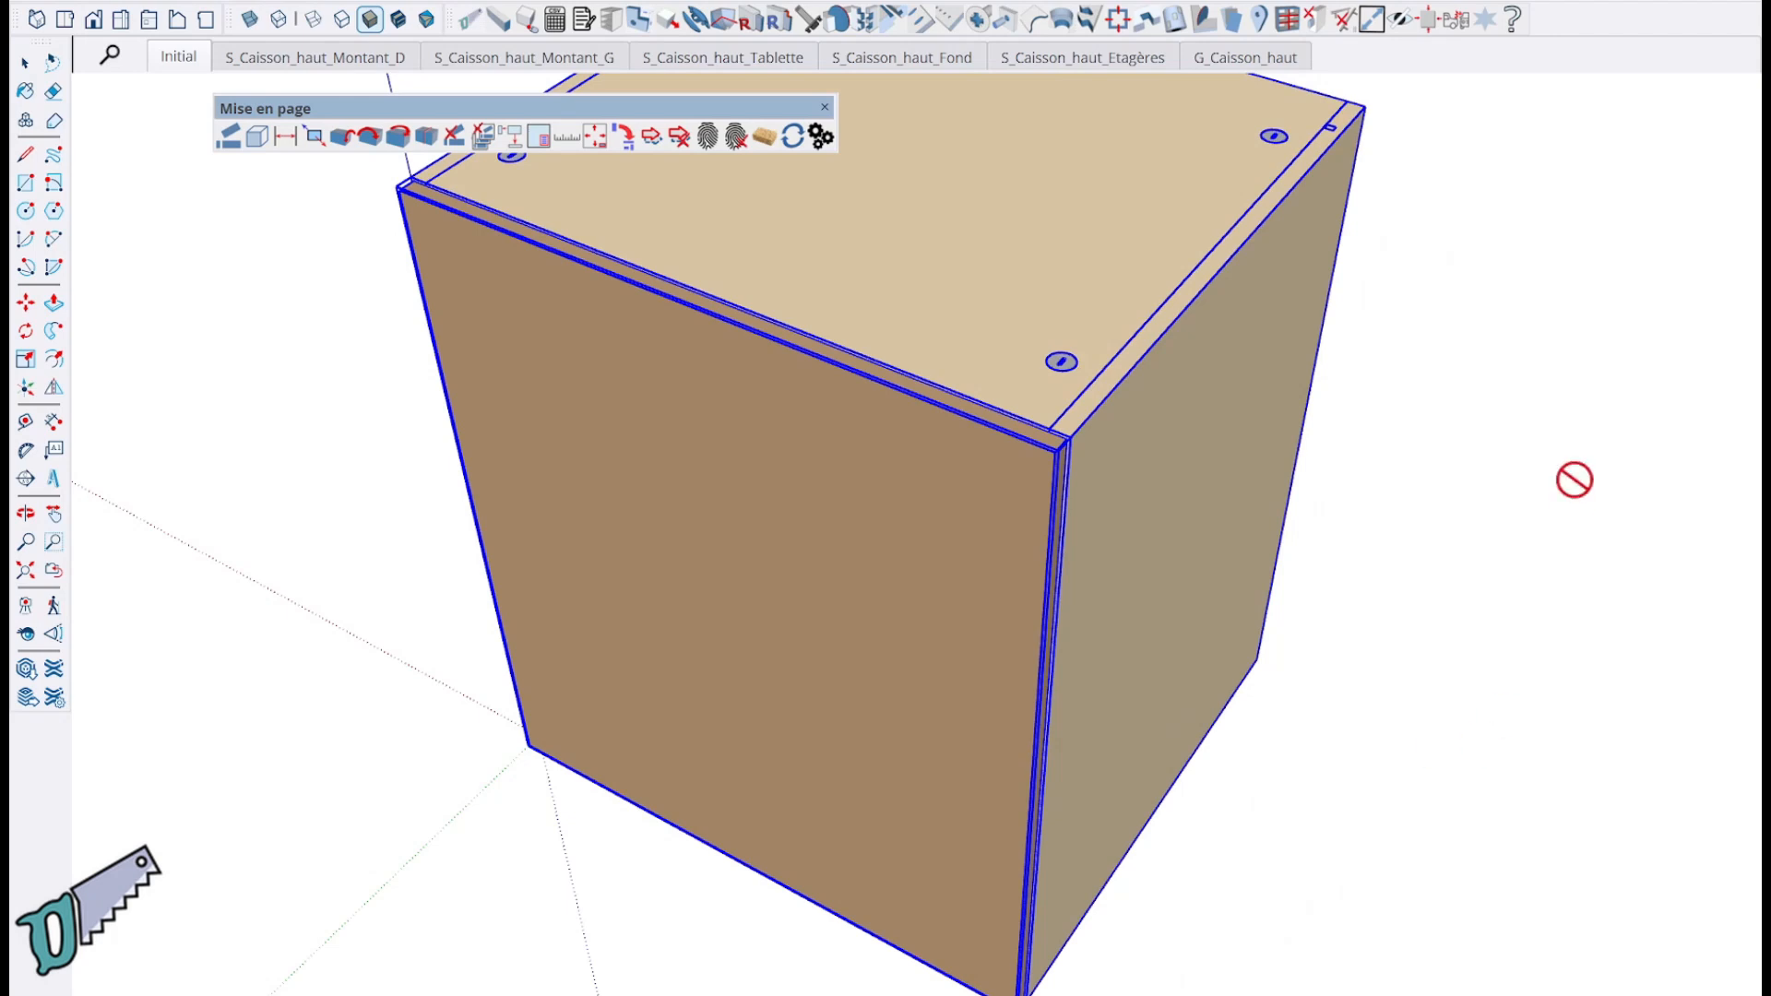
Deselect the widened cabinet and reopen the G_Caisson_haut scene to check its views and dimensions.
key(space)
click(1486, 151)
click(1234, 55)
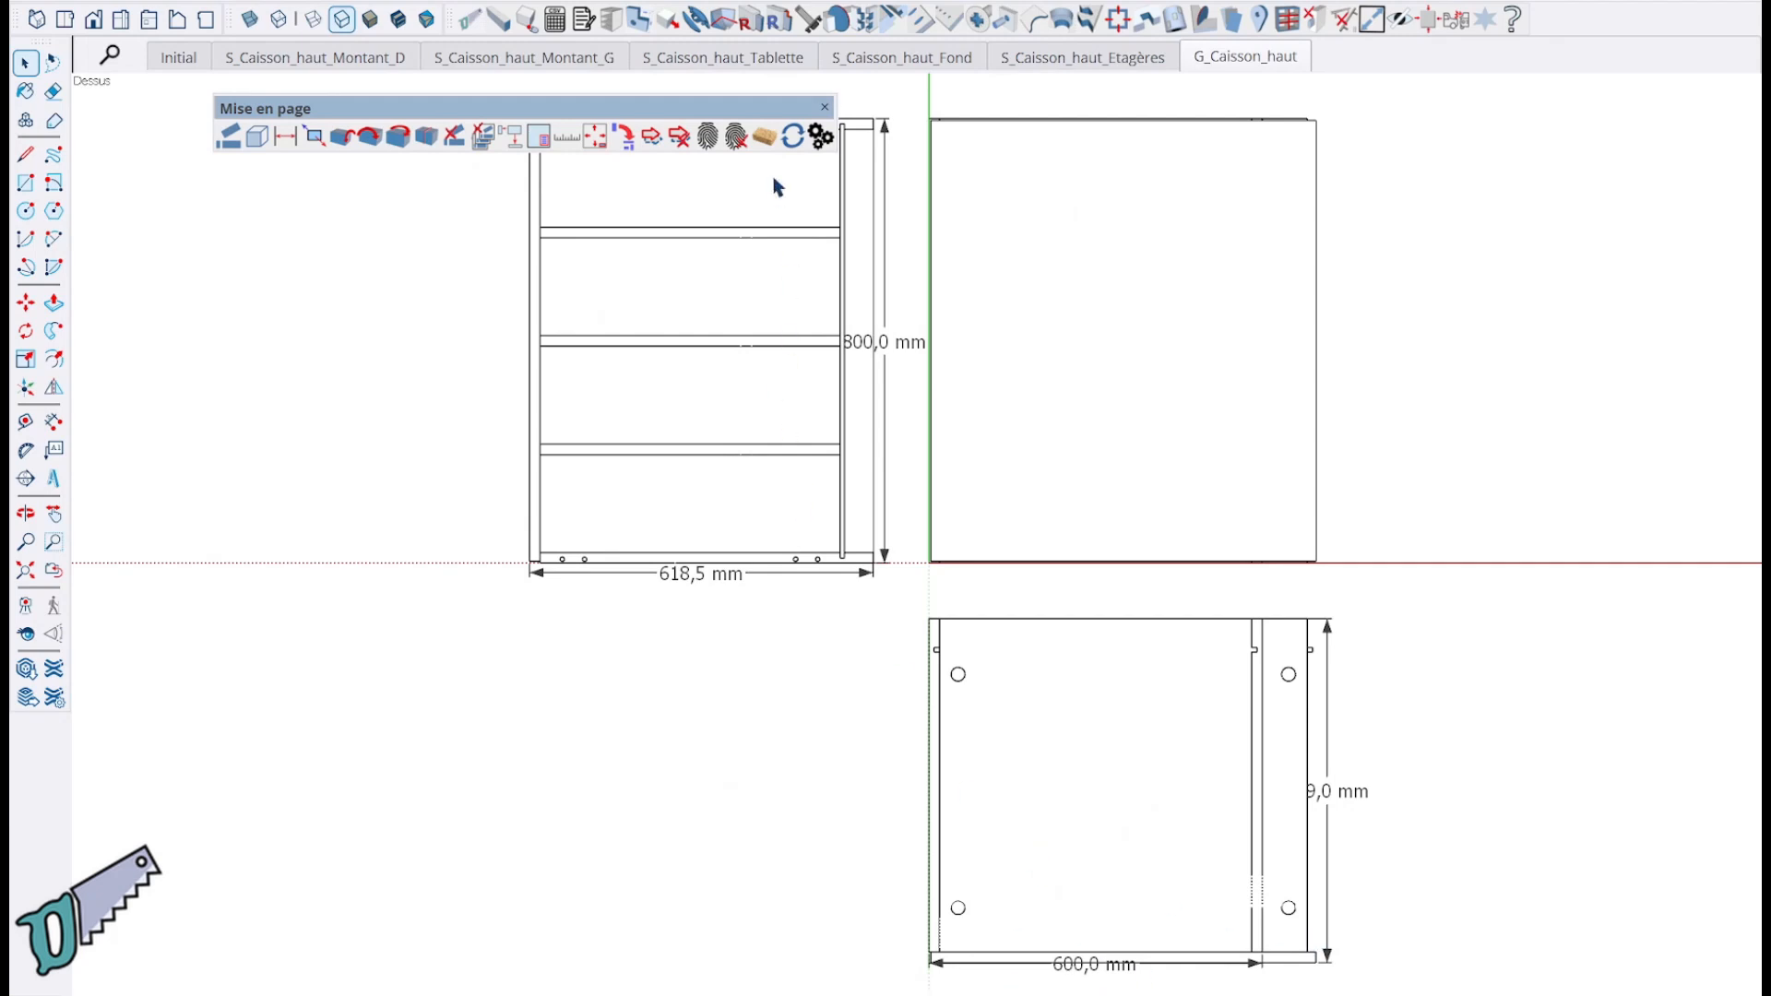
Update the G_Caisson_haut views and dimensions to match the widened cabinet.
click(792, 139)
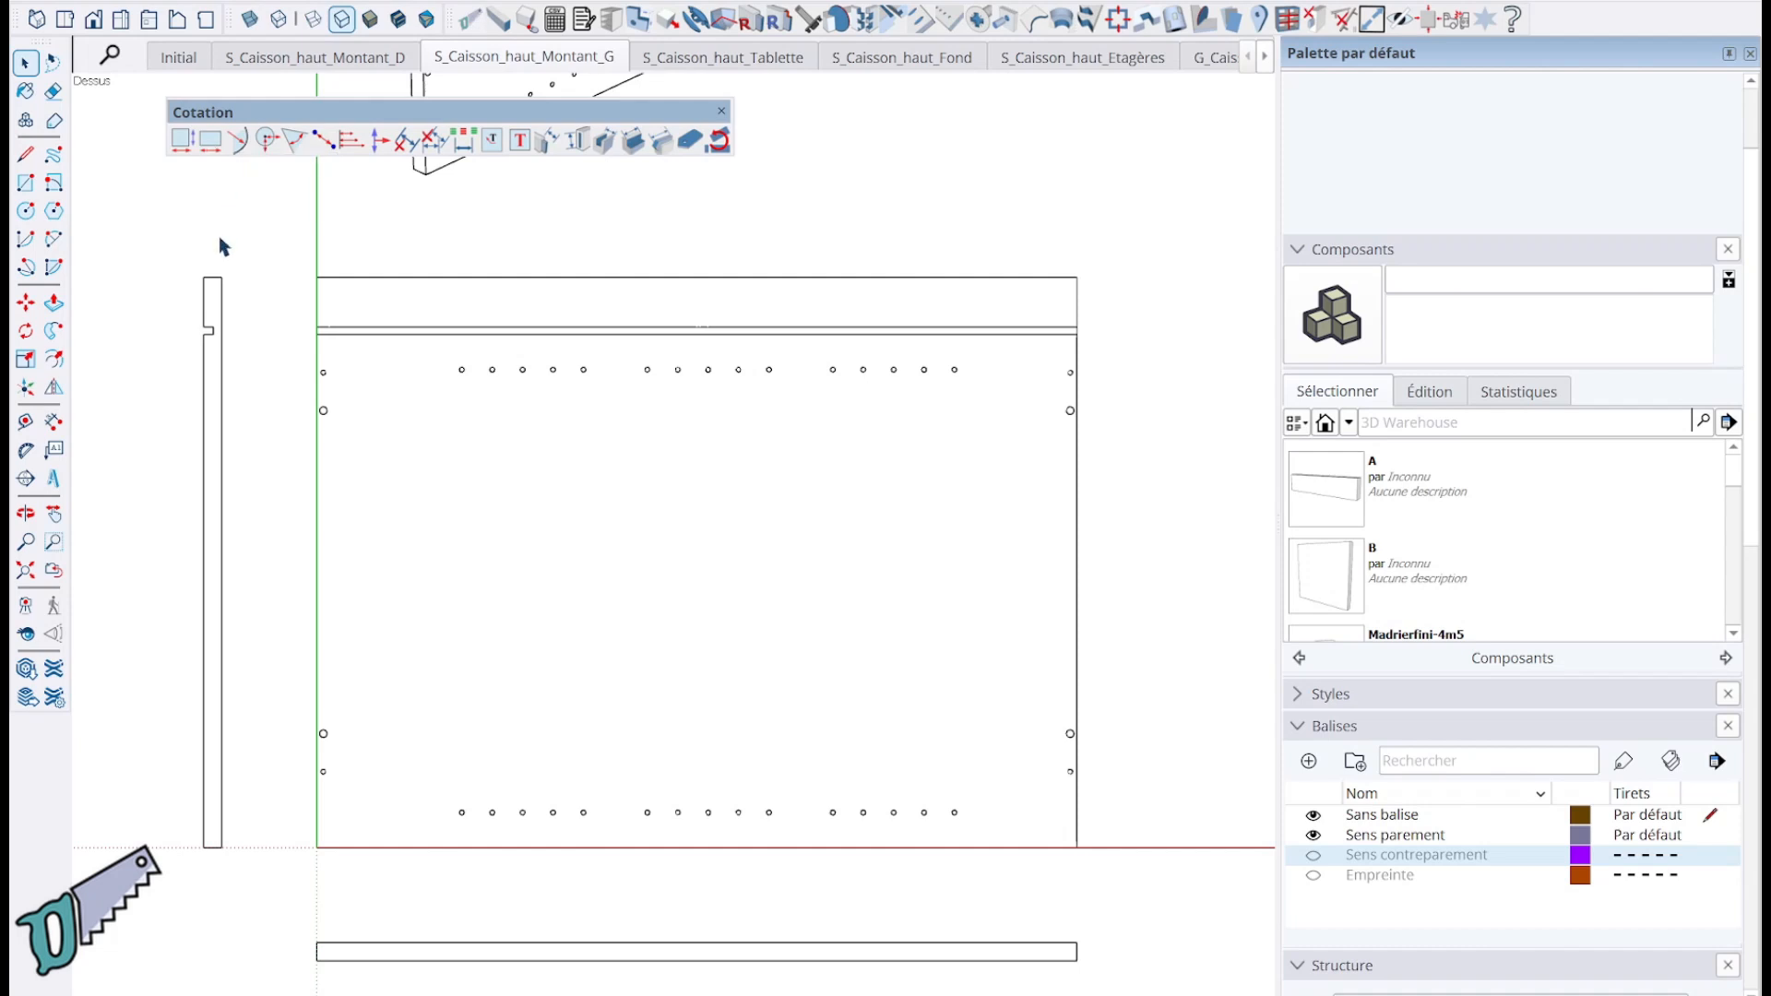
Dimension the full upper and right edges of the main face view in the S_Caisson_haut_Montant_G scene.
click(212, 141)
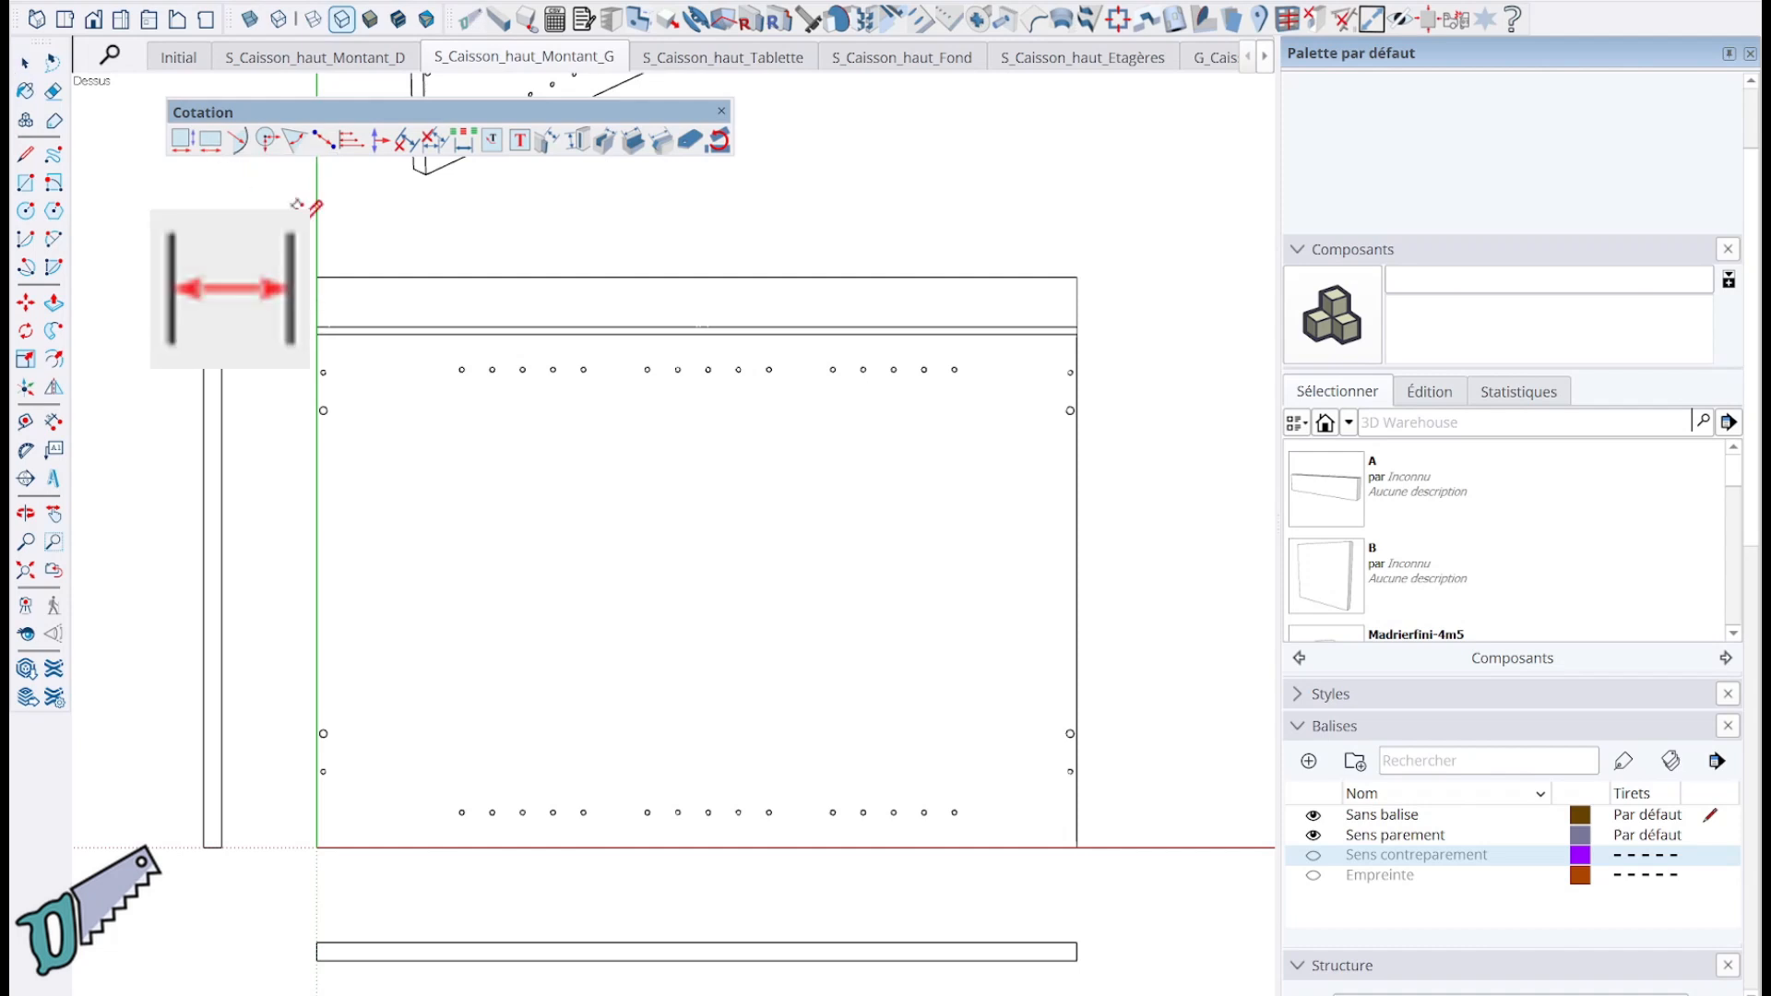
click(317, 277)
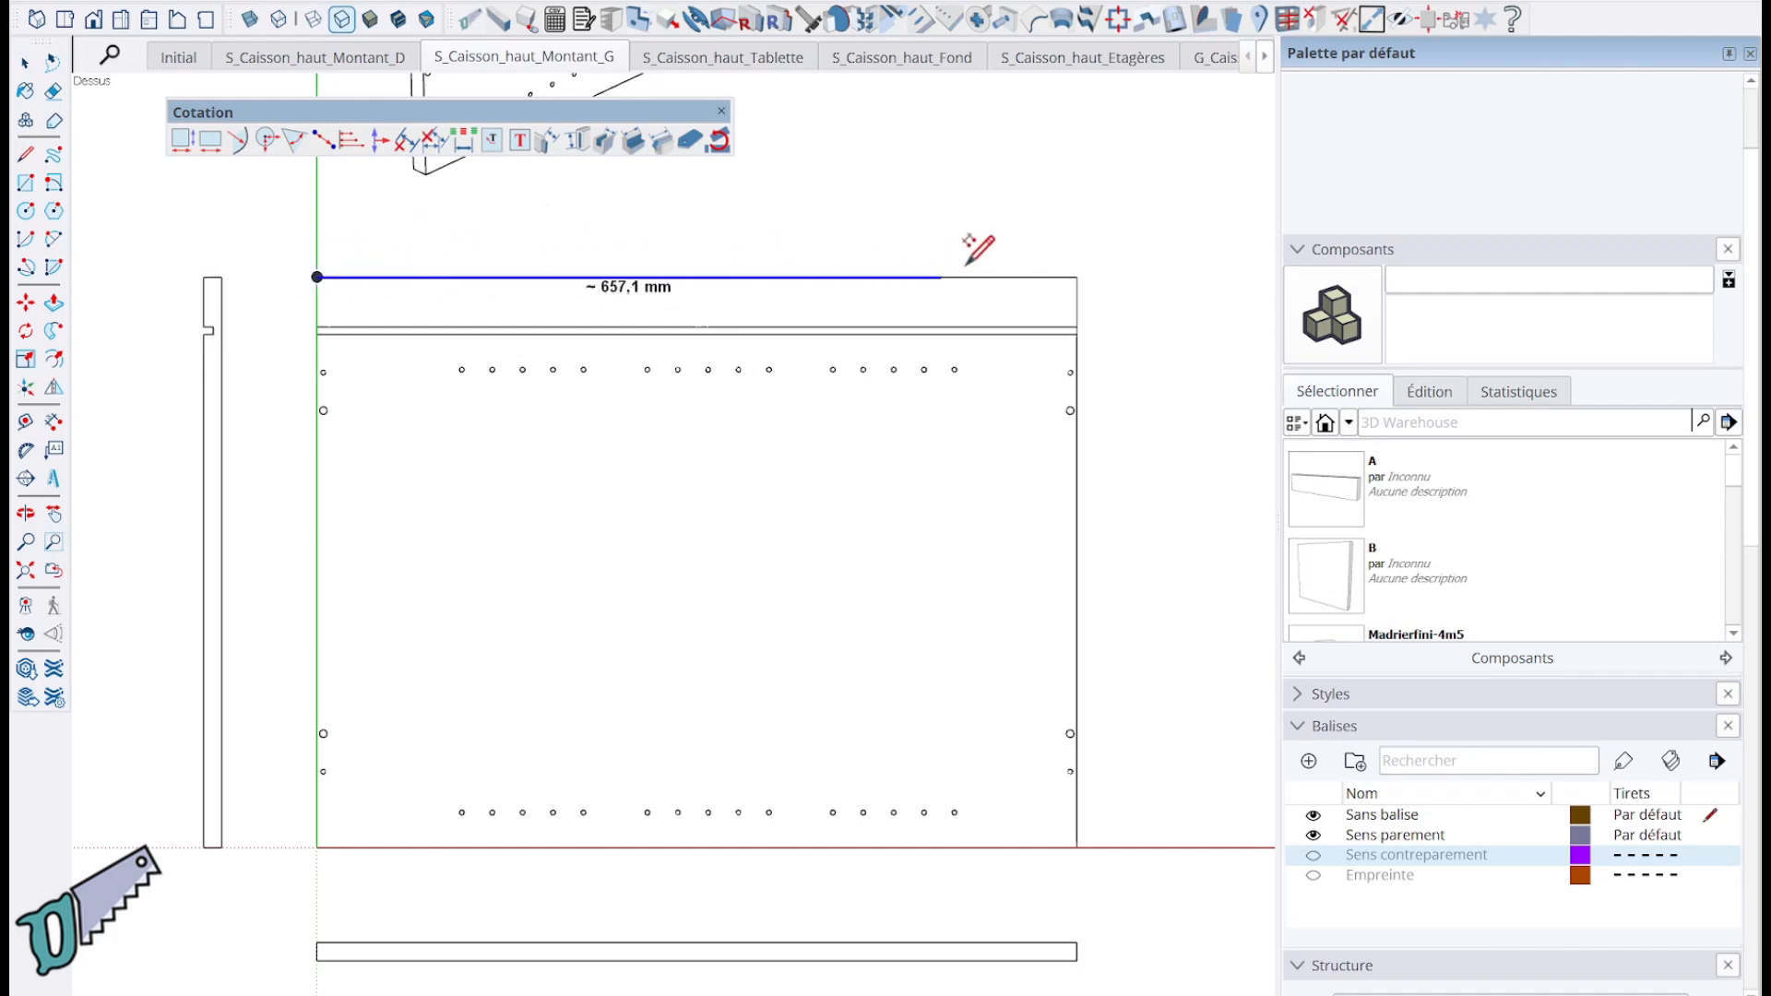
click(1077, 277)
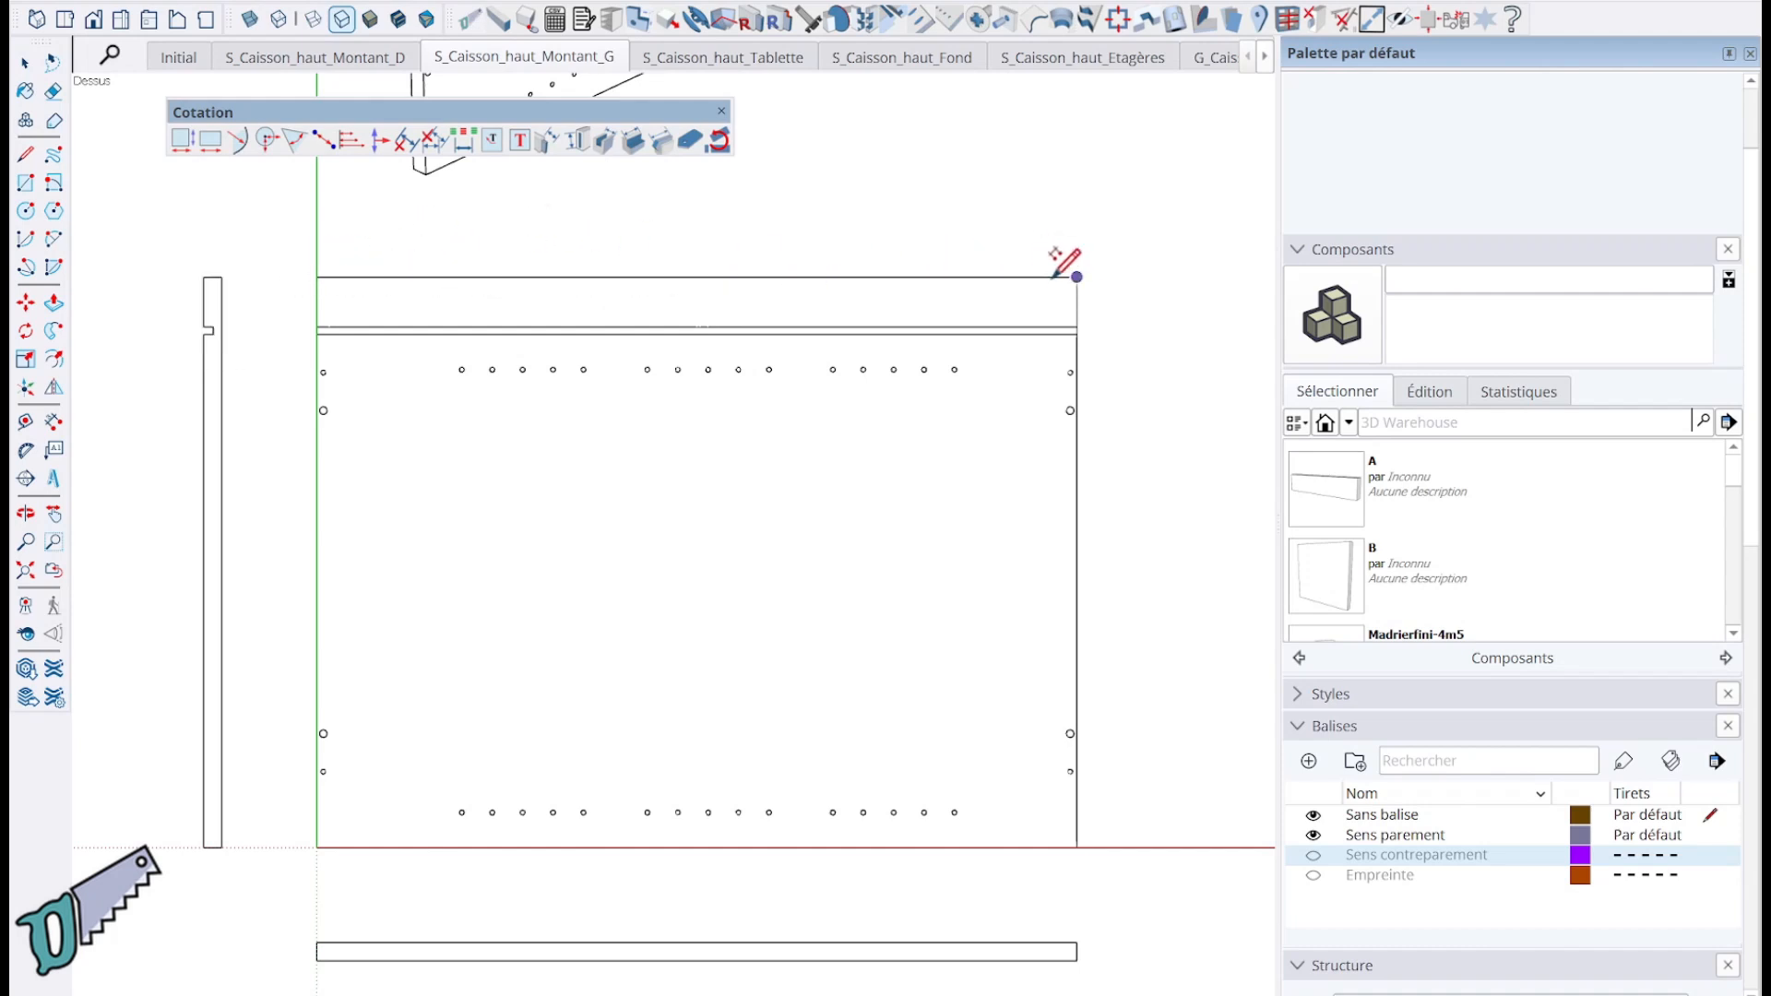
click(1018, 214)
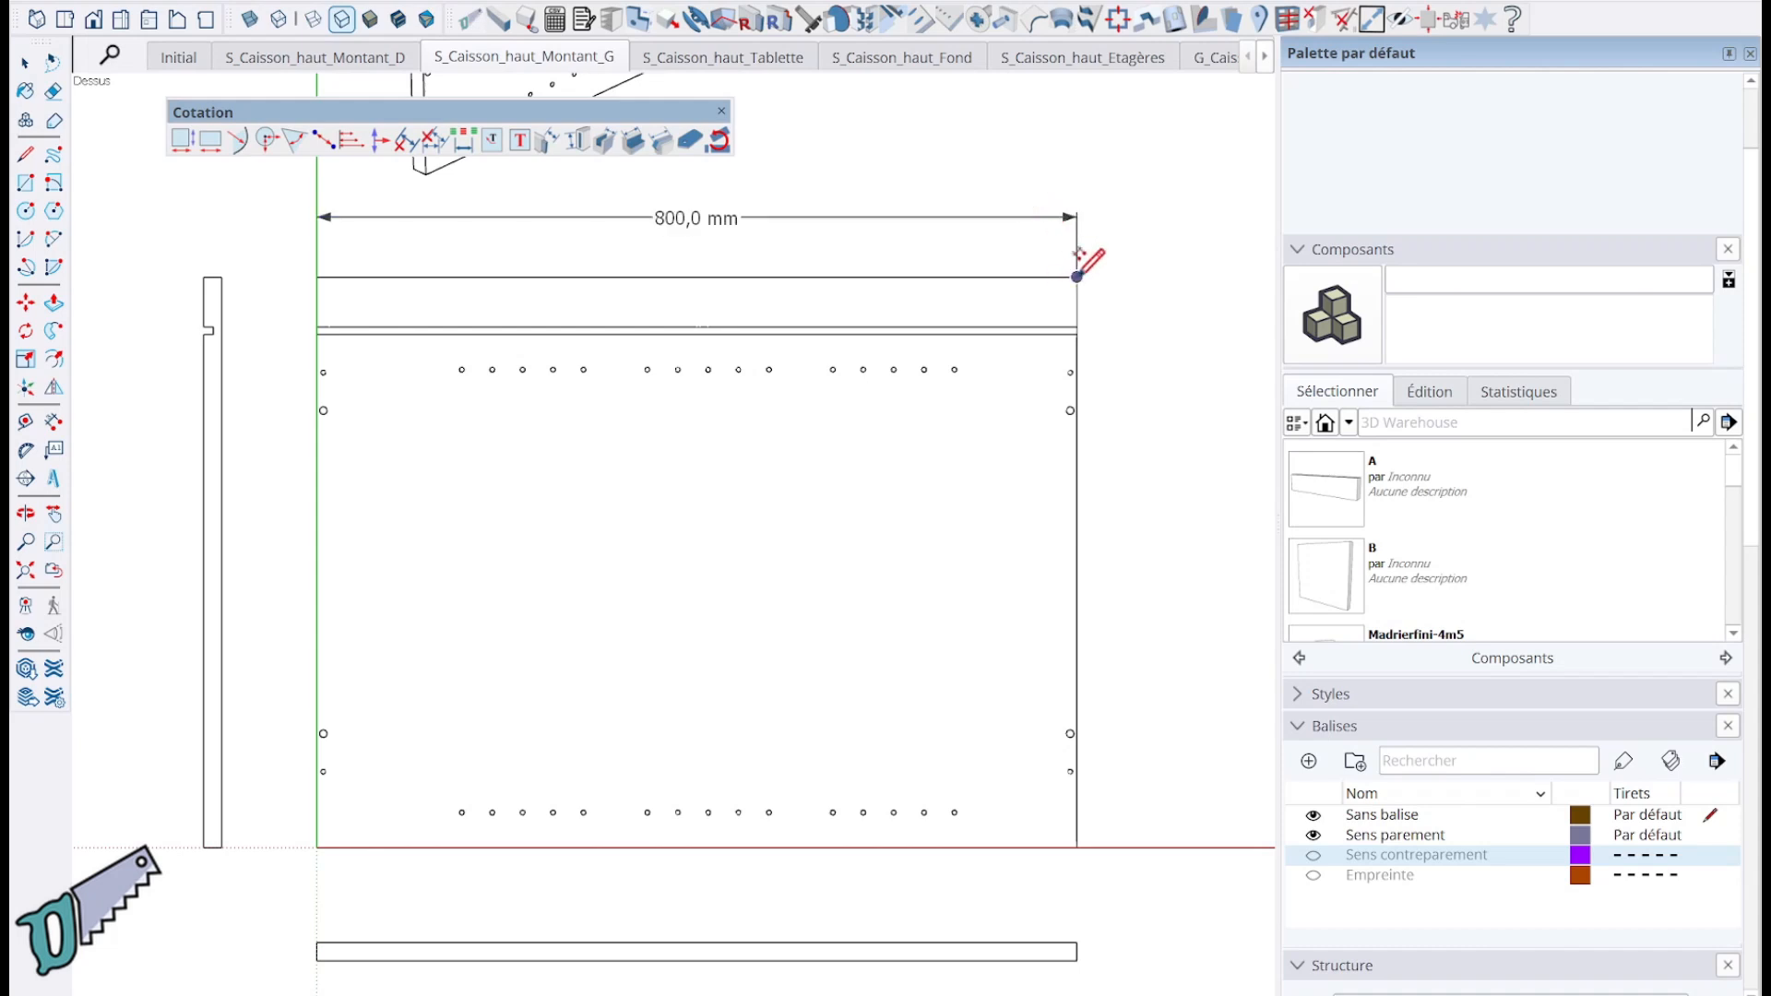
click(1076, 276)
click(1076, 847)
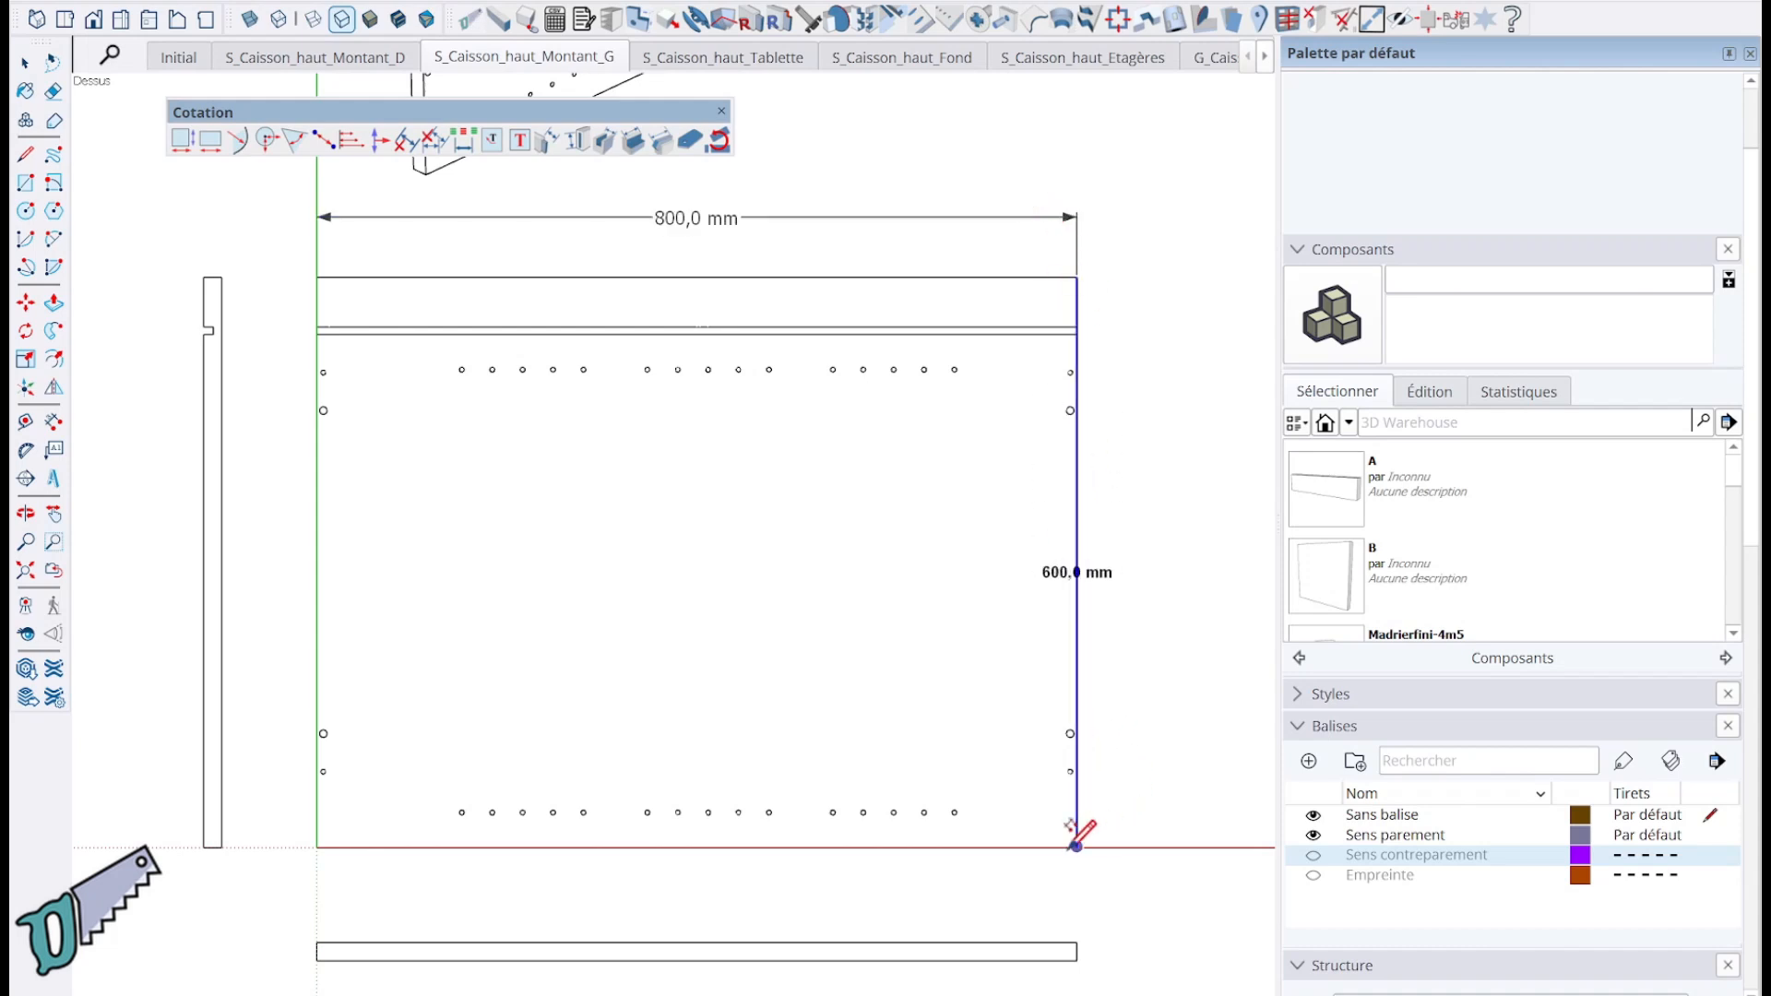
click(1234, 815)
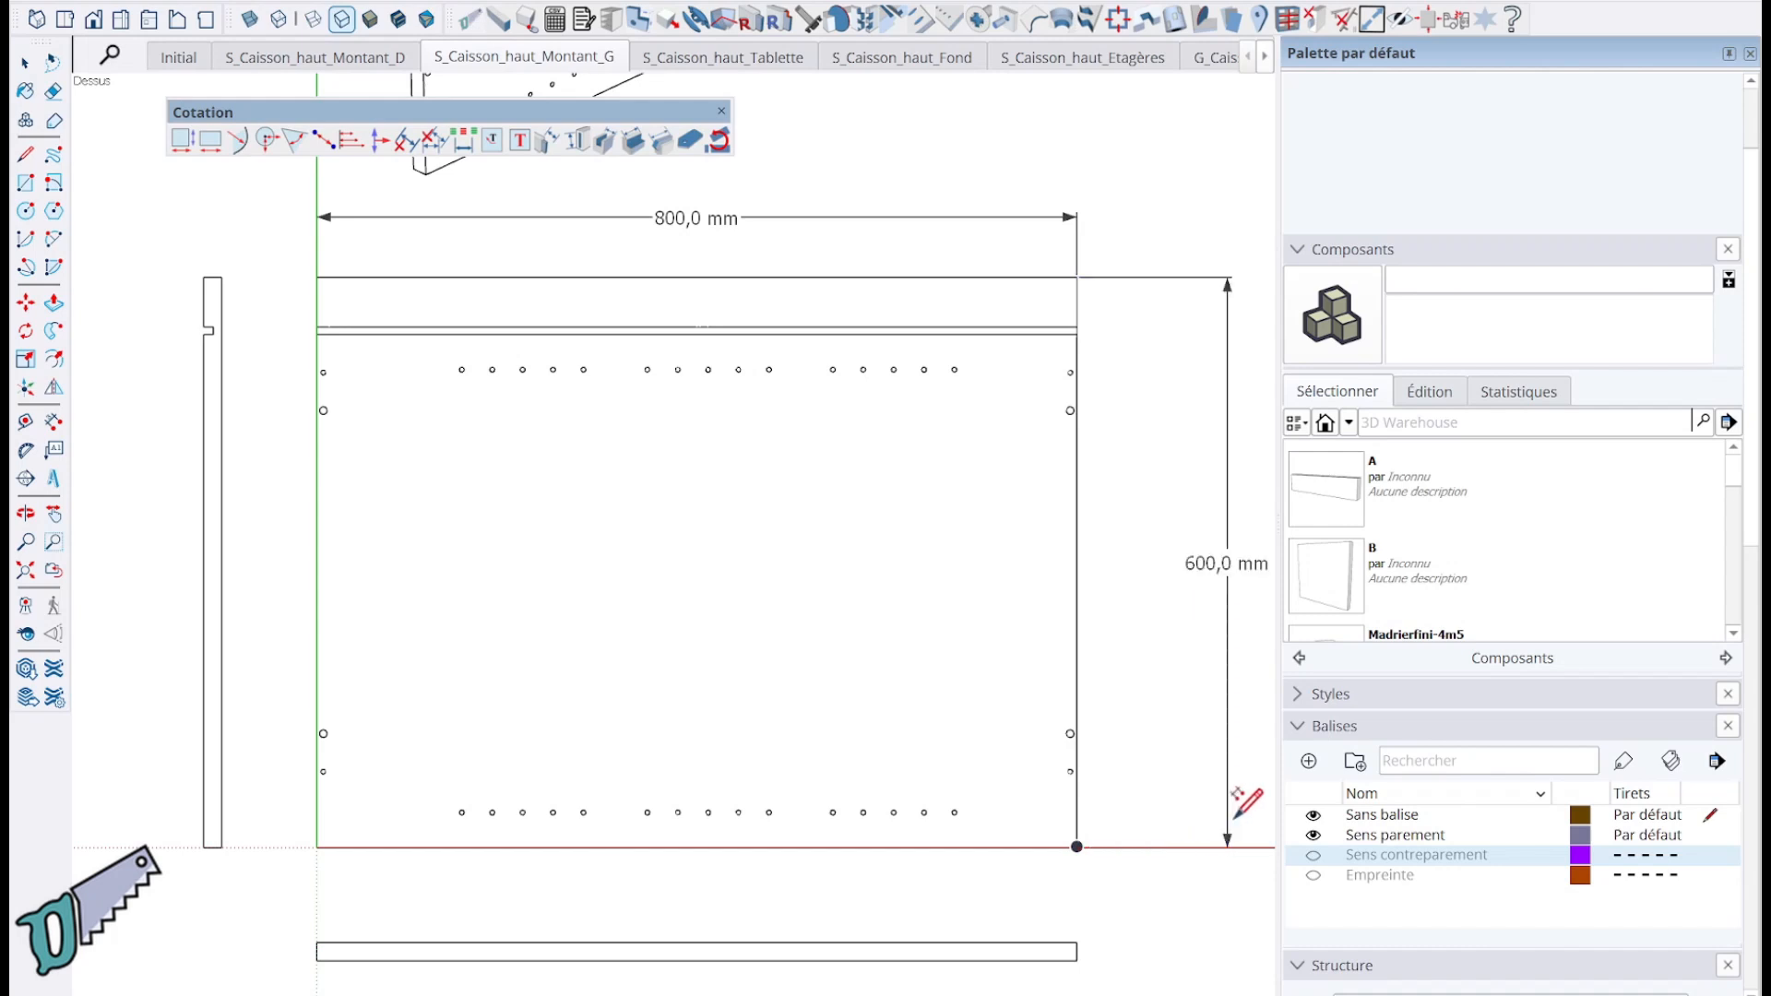
Dimension the right-edge segments below and above the groove, placing both between the panel and its overall height dimension.
click(1077, 588)
click(1149, 581)
click(1077, 301)
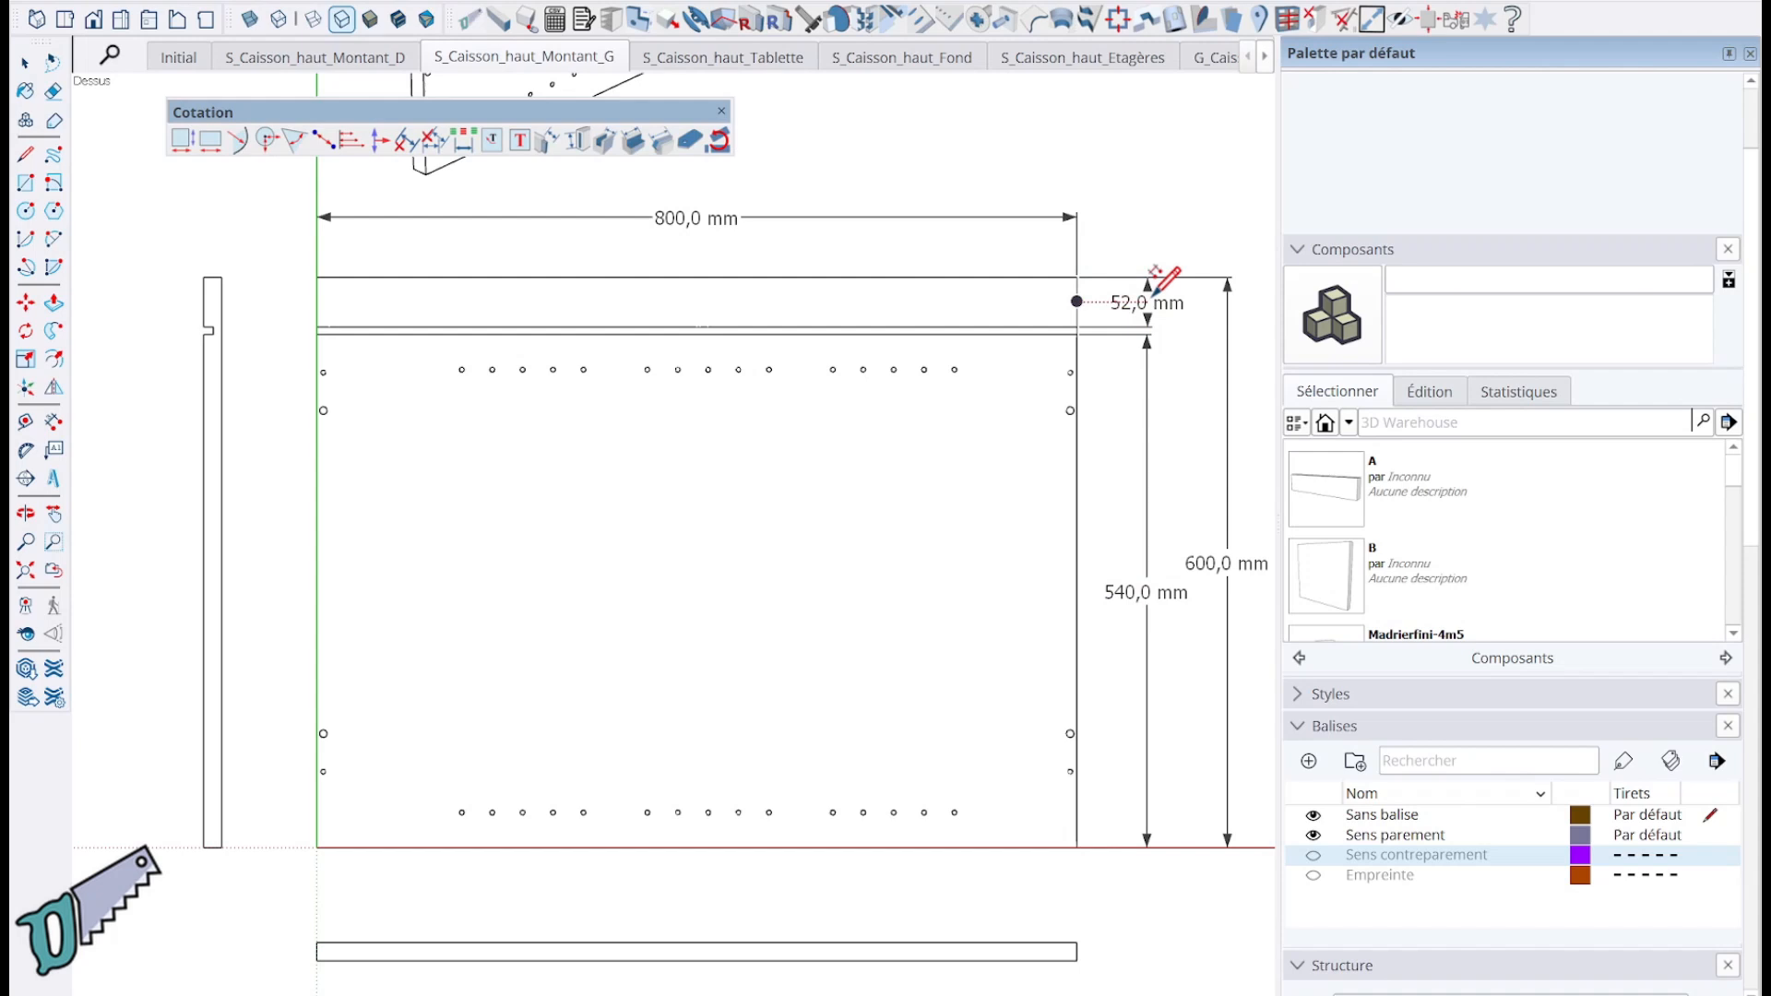
click(1154, 290)
click(208, 146)
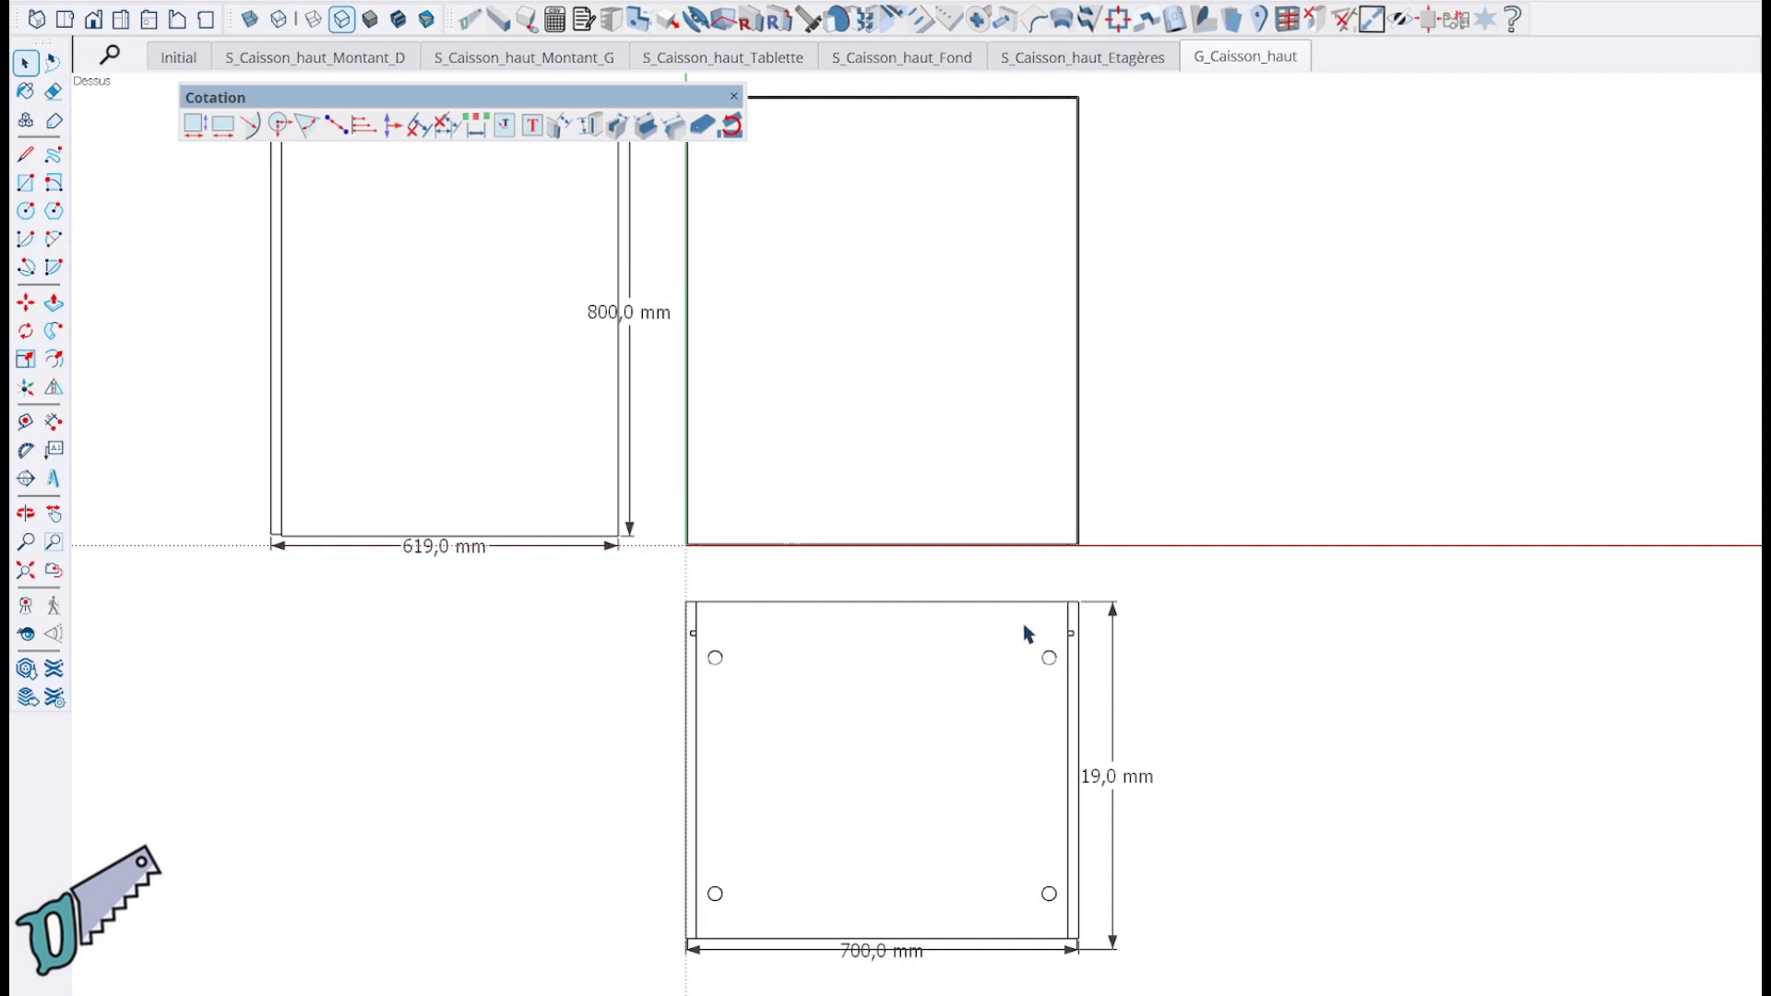
Dimension the full upper edge of the lower view with four round holes in the G_Caisson_haut scene.
click(221, 127)
scroll(692, 593, up, 1)
click(688, 599)
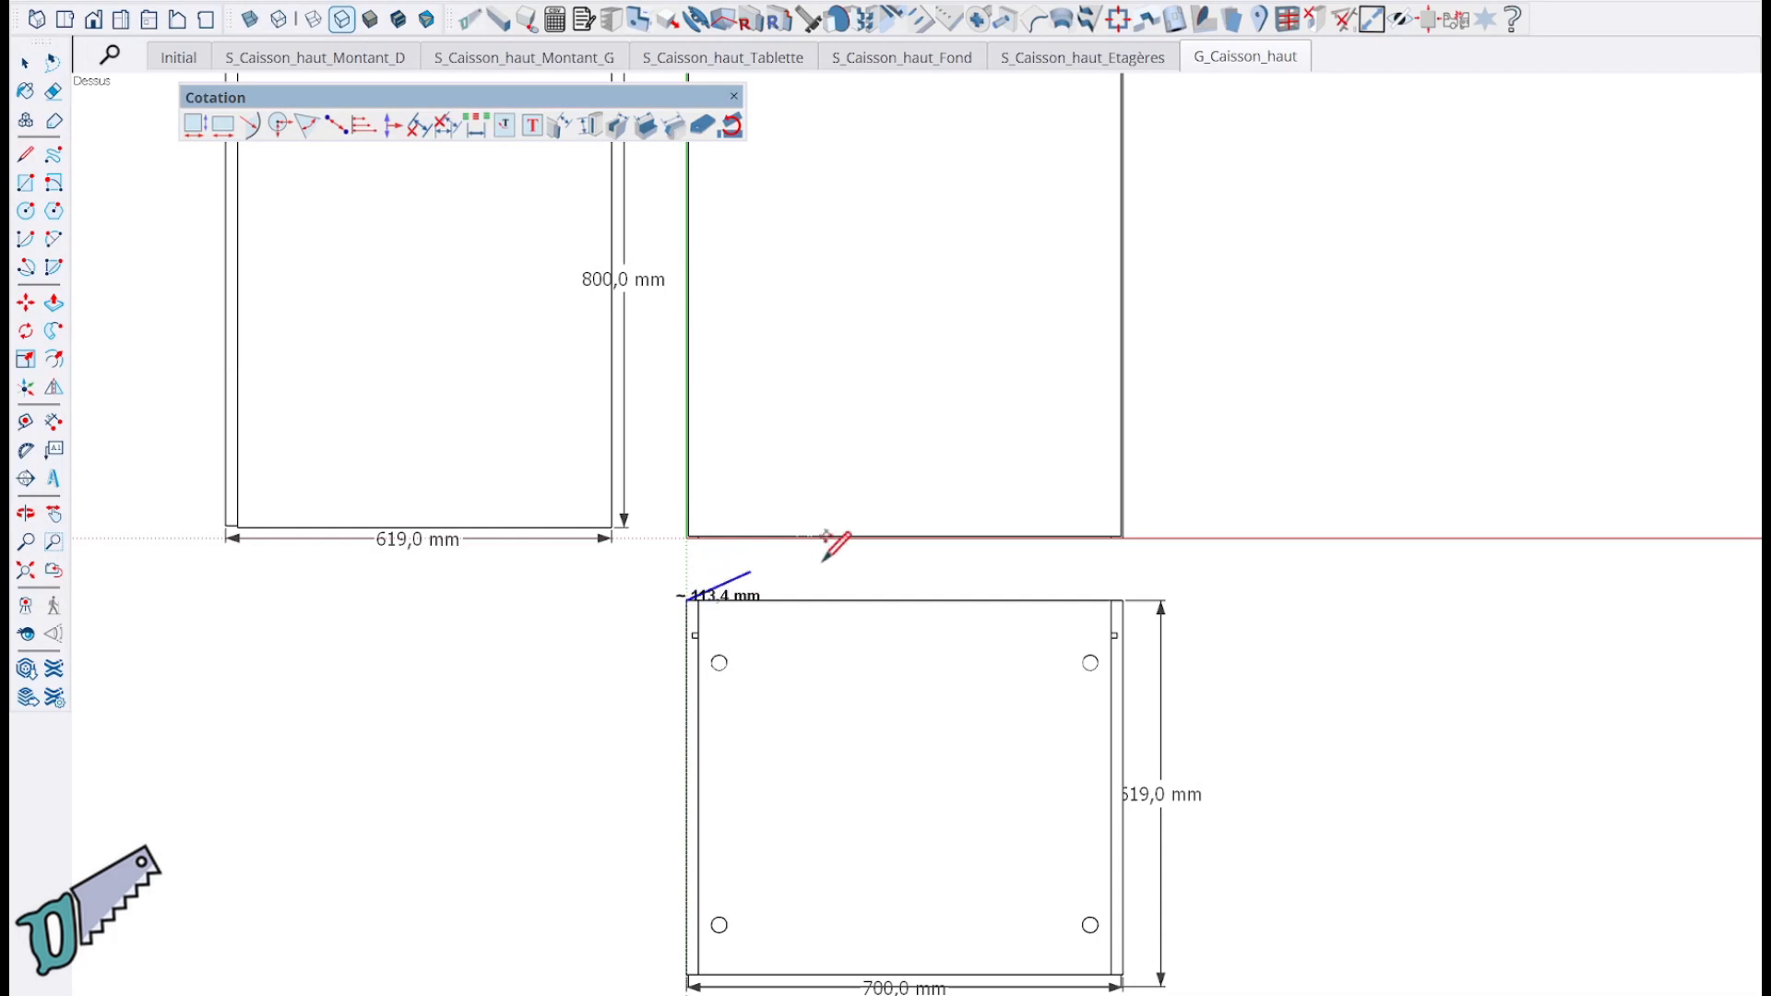
click(1123, 599)
click(1128, 560)
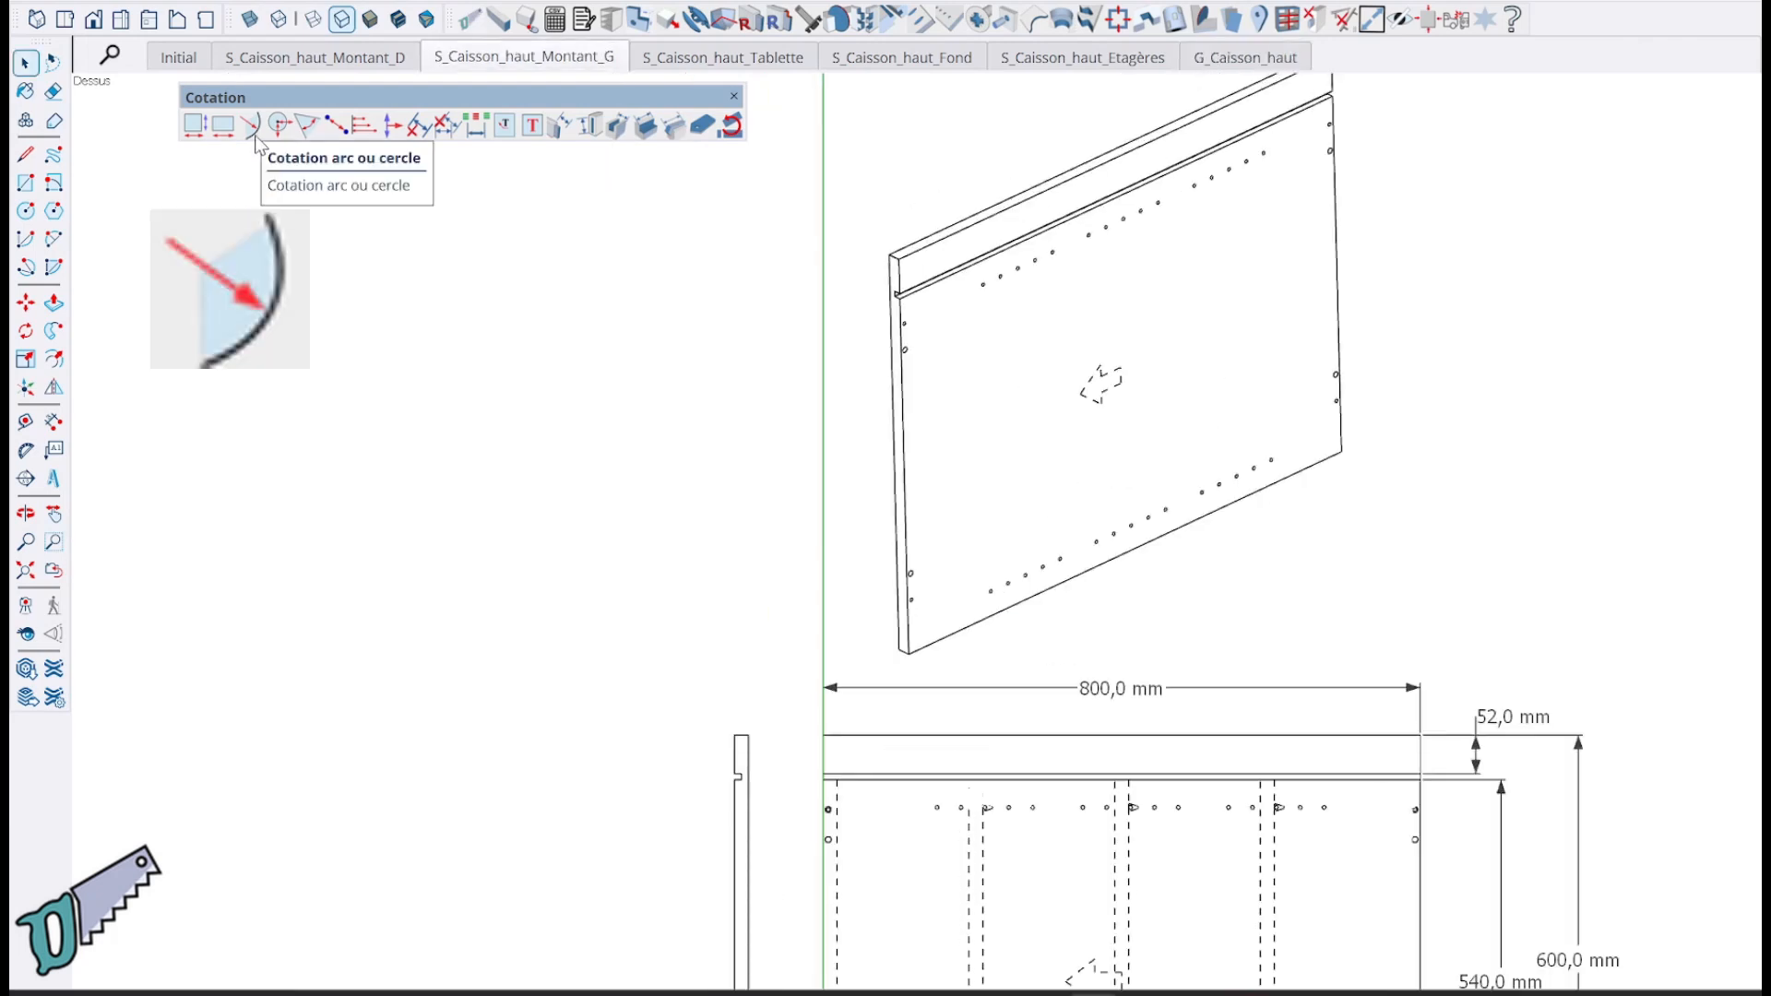
Add radius dimensions to the lower hole at the panel's upper-left corner and the first small upper-row hole in S_Caisson_haut_Montant_G.
click(252, 128)
shift+middle_drag(730, 792, 628, 251)
scroll(748, 329, up, 4)
scroll(752, 328, up, 6)
shift+middle_drag(593, 231, 588, 448)
click(566, 371)
click(656, 426)
scroll(466, 424, down, 2)
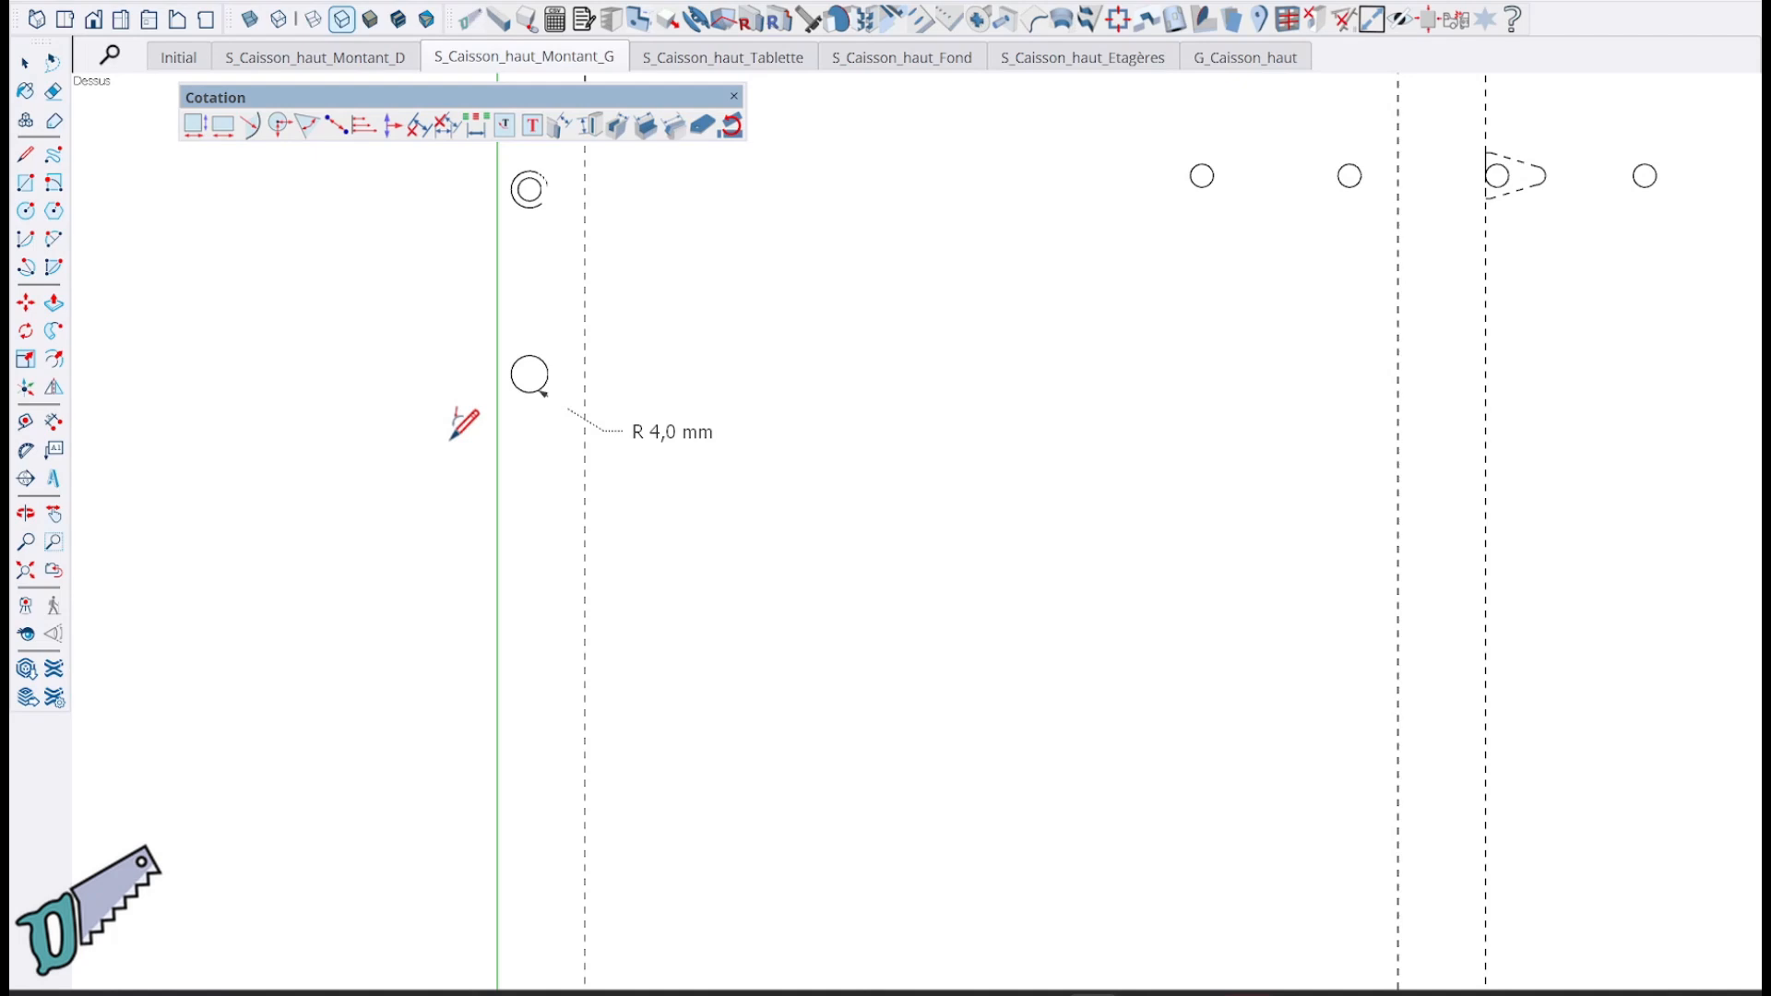
click(1209, 179)
click(1282, 236)
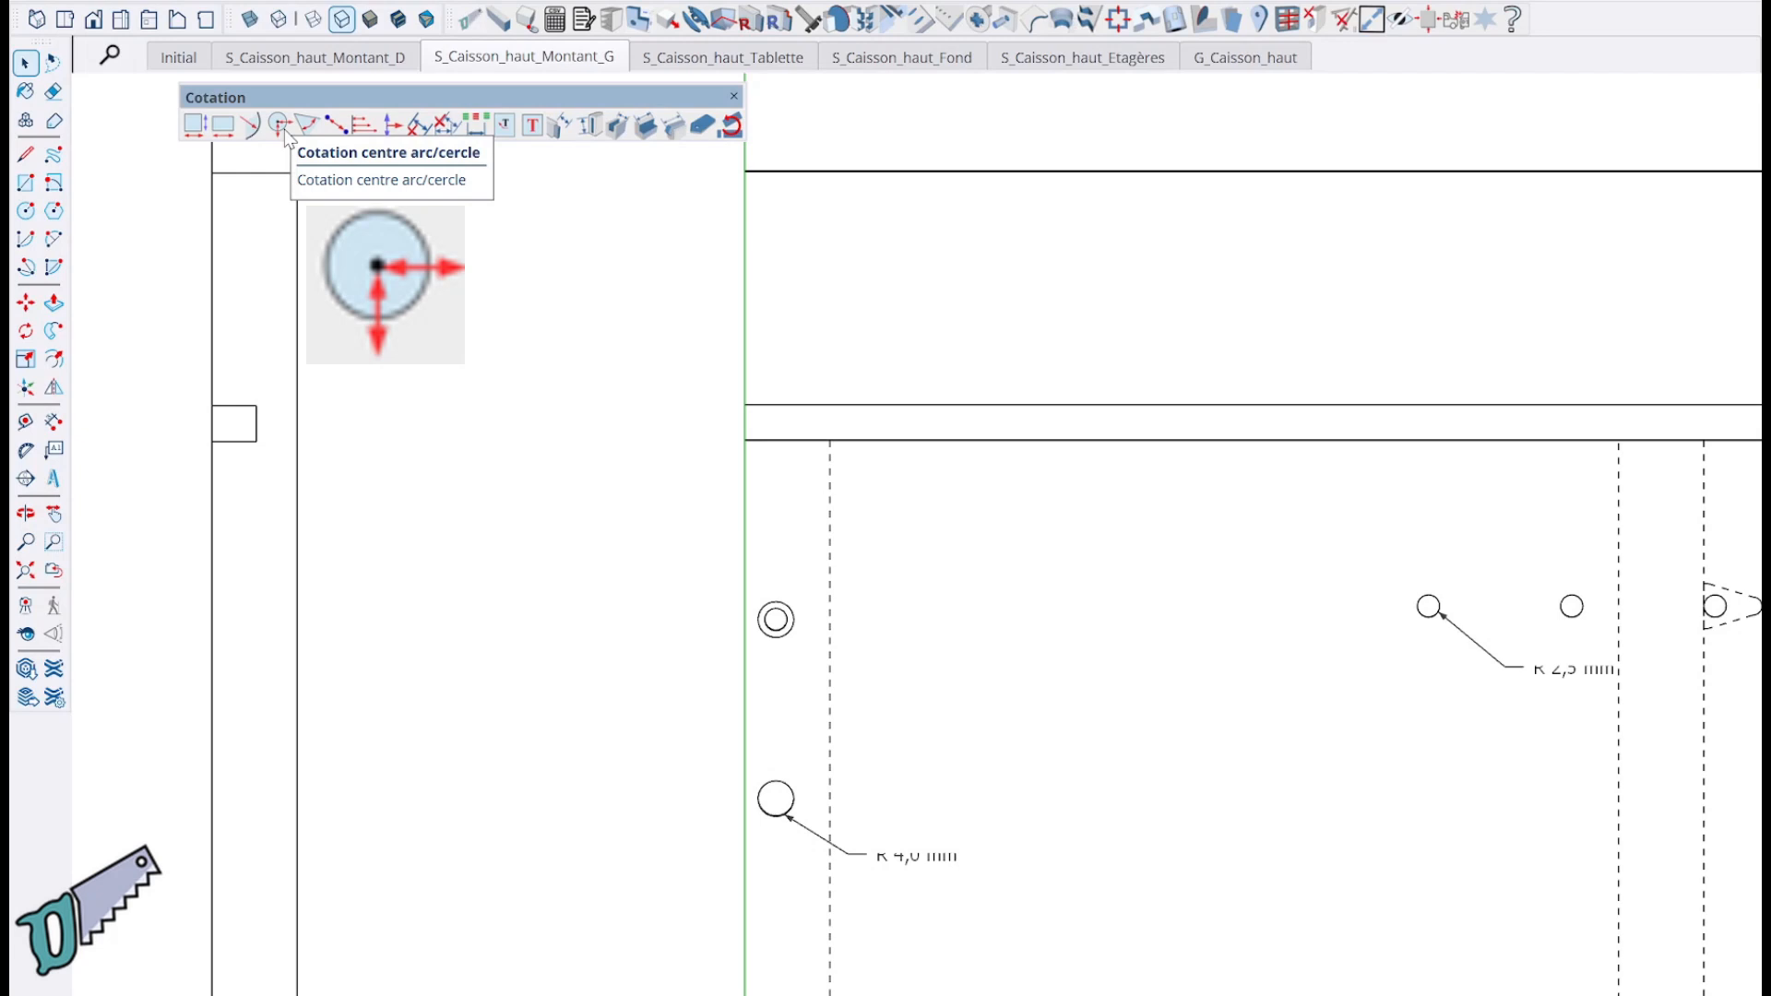
Dimension the vertical distance from the lower left-edge hole's centre to the panel's upper-left corner, locked to the red offset direction.
click(279, 125)
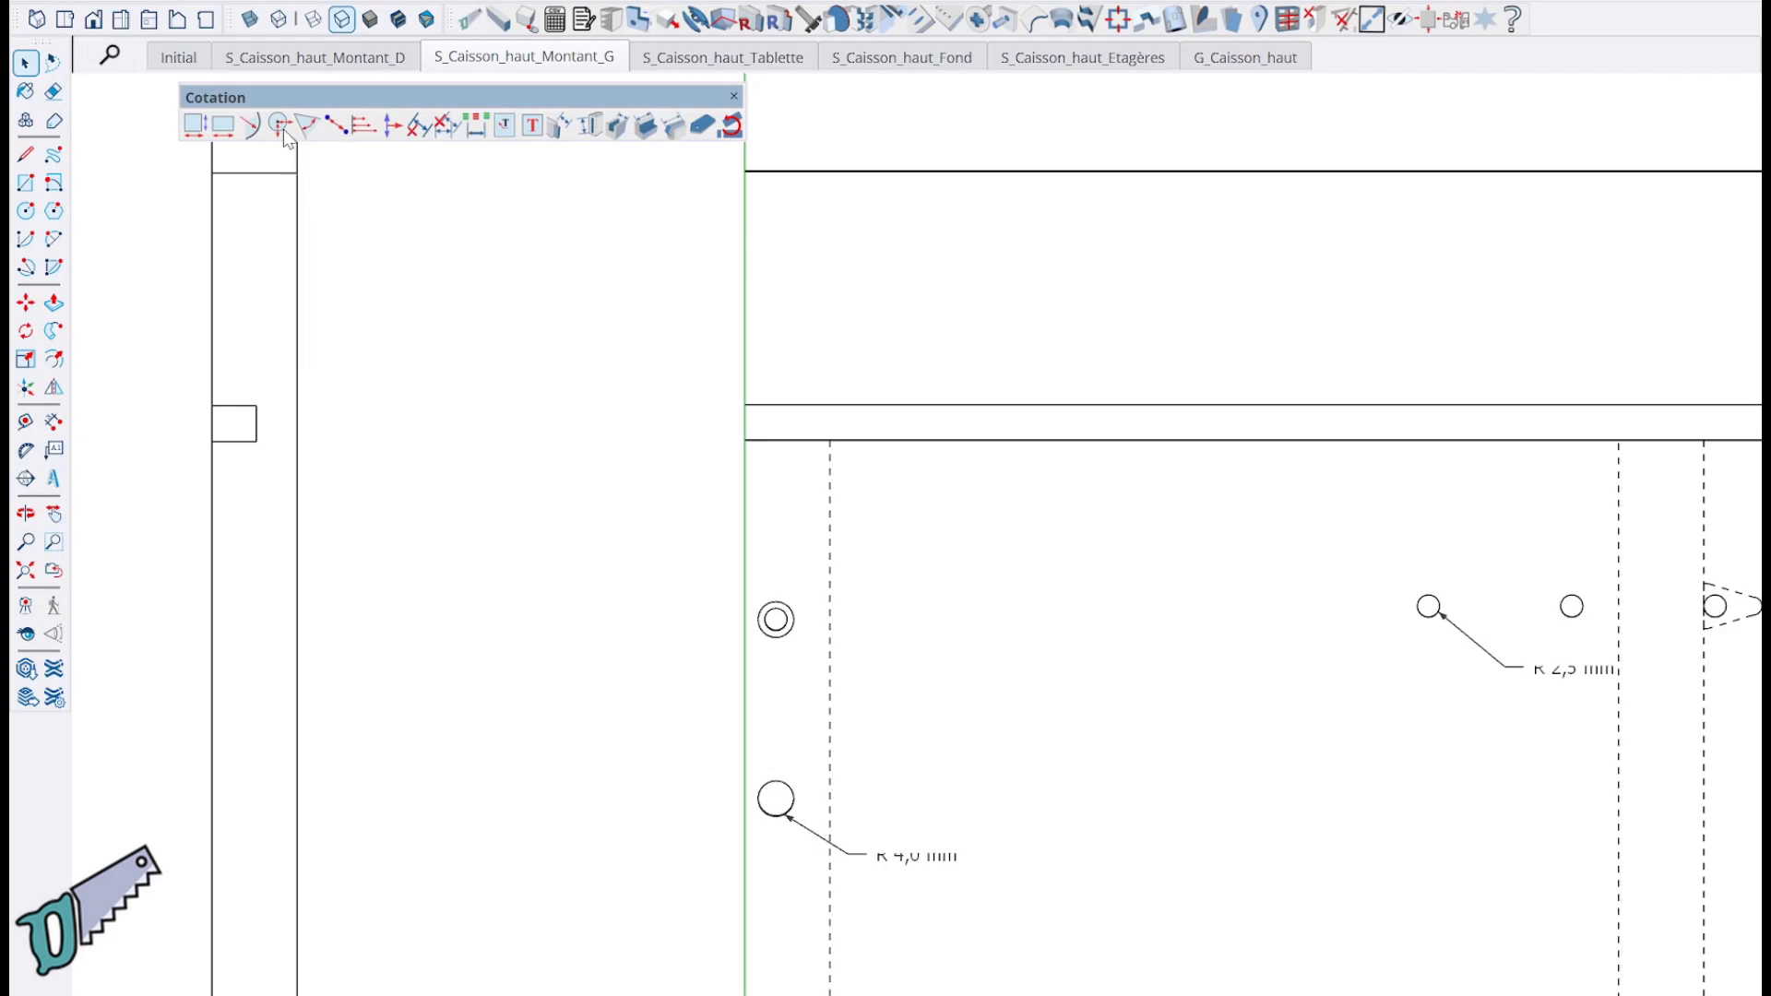
scroll(743, 782, up, 1)
click(767, 784)
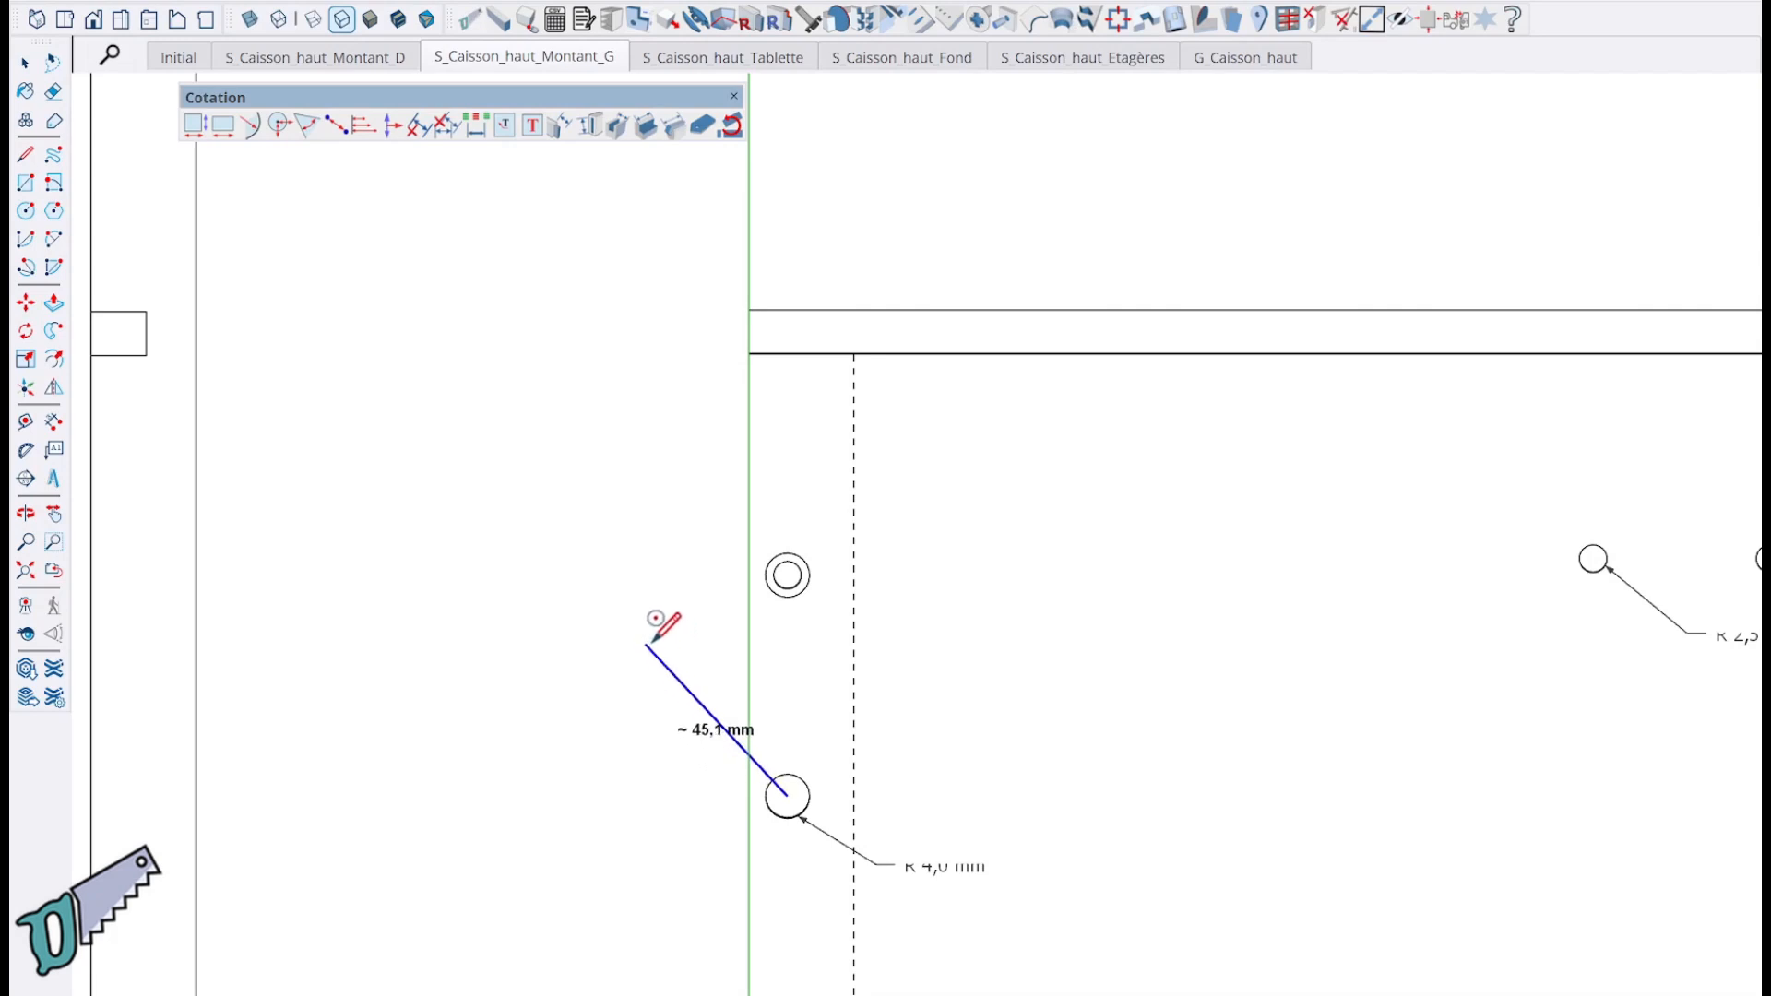
middle_drag(646, 533, 650, 636)
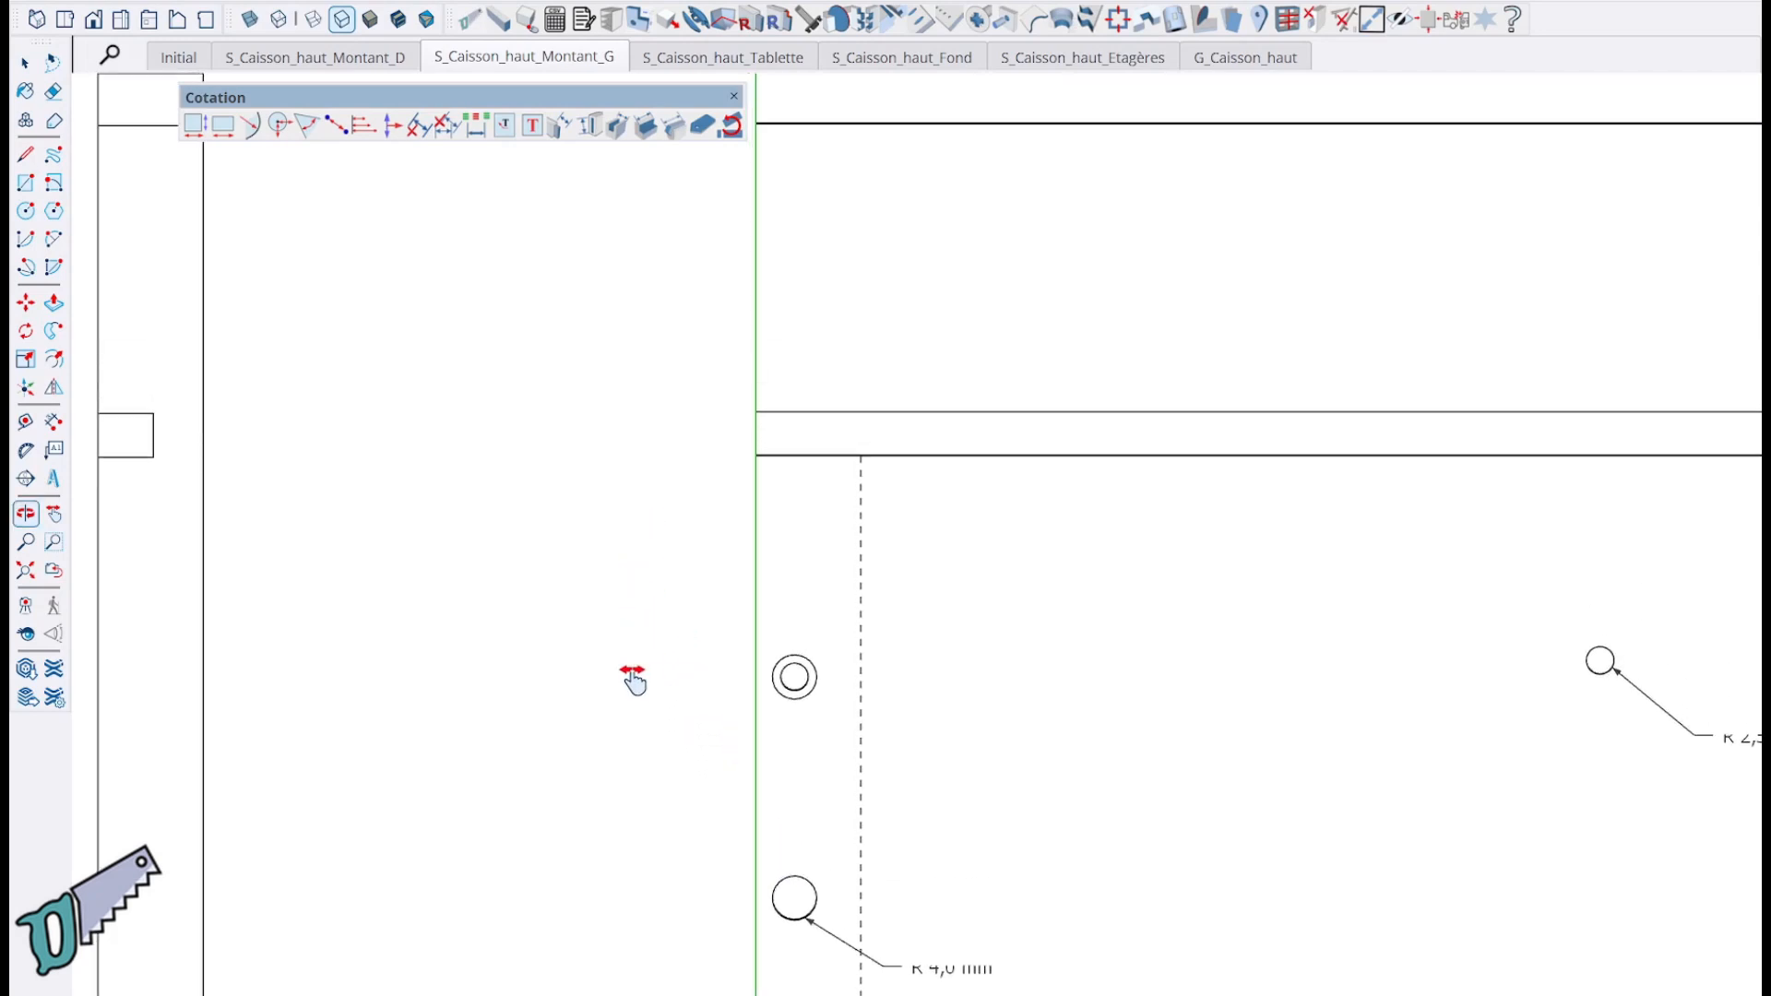
scroll(634, 661, down, 1)
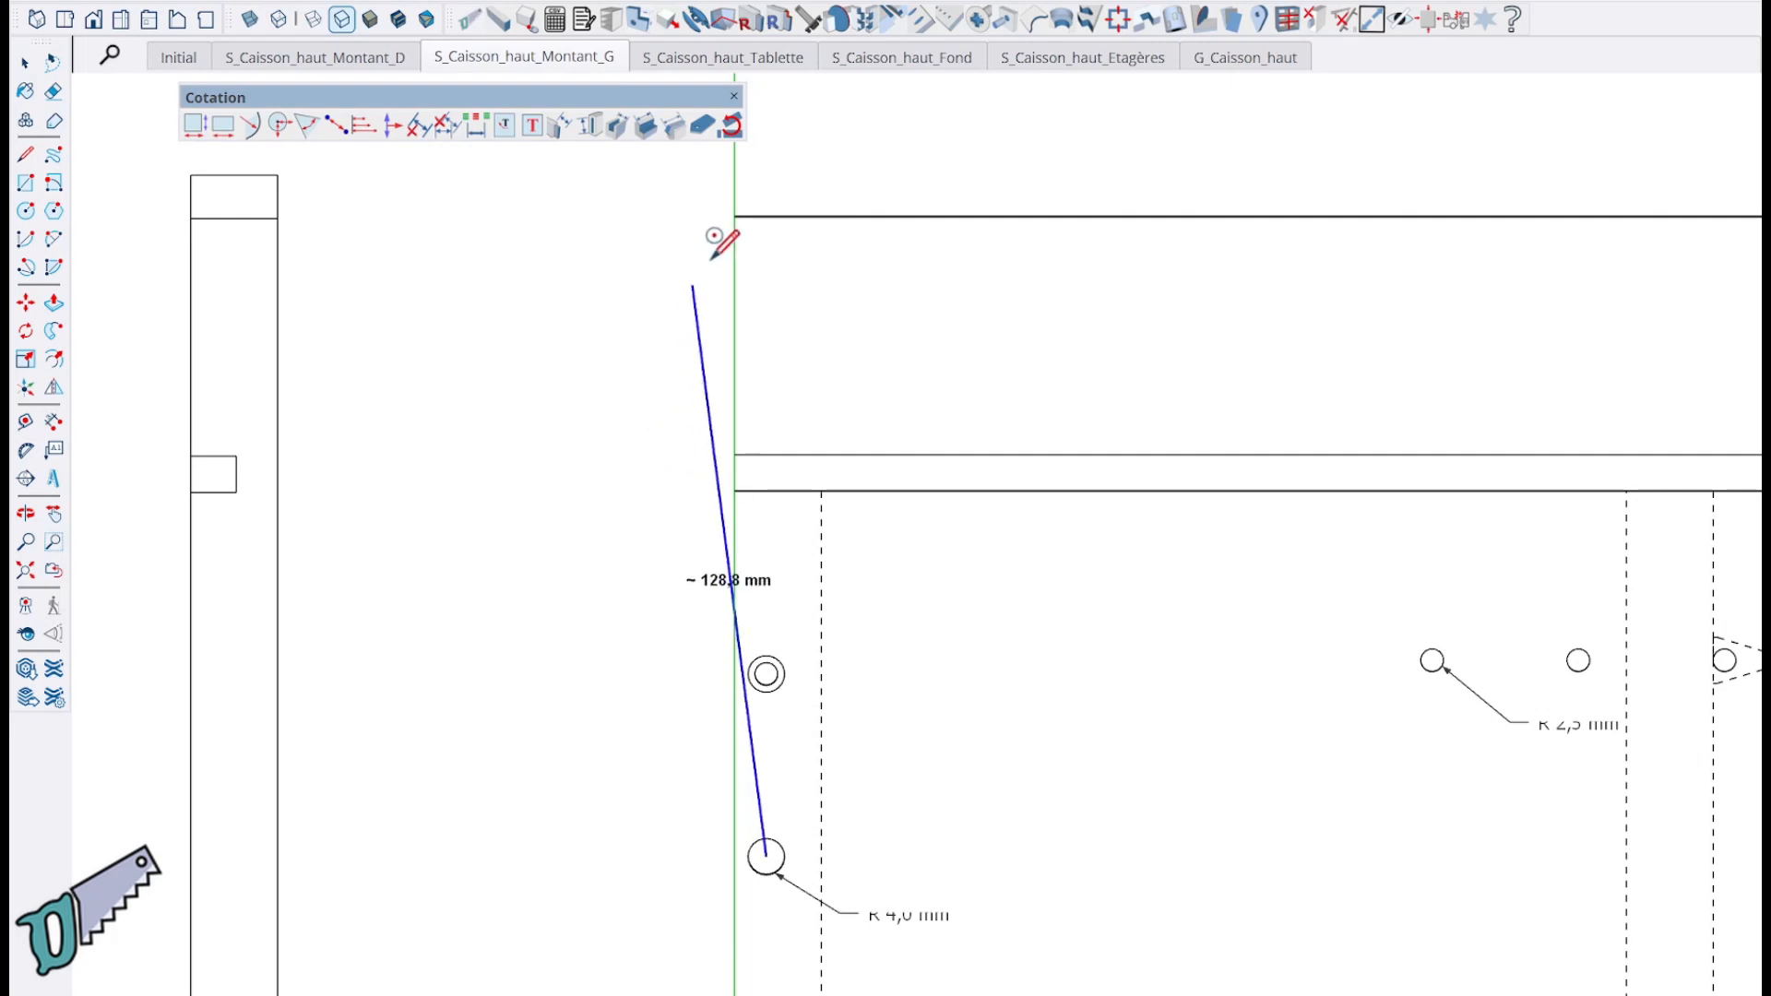
click(737, 214)
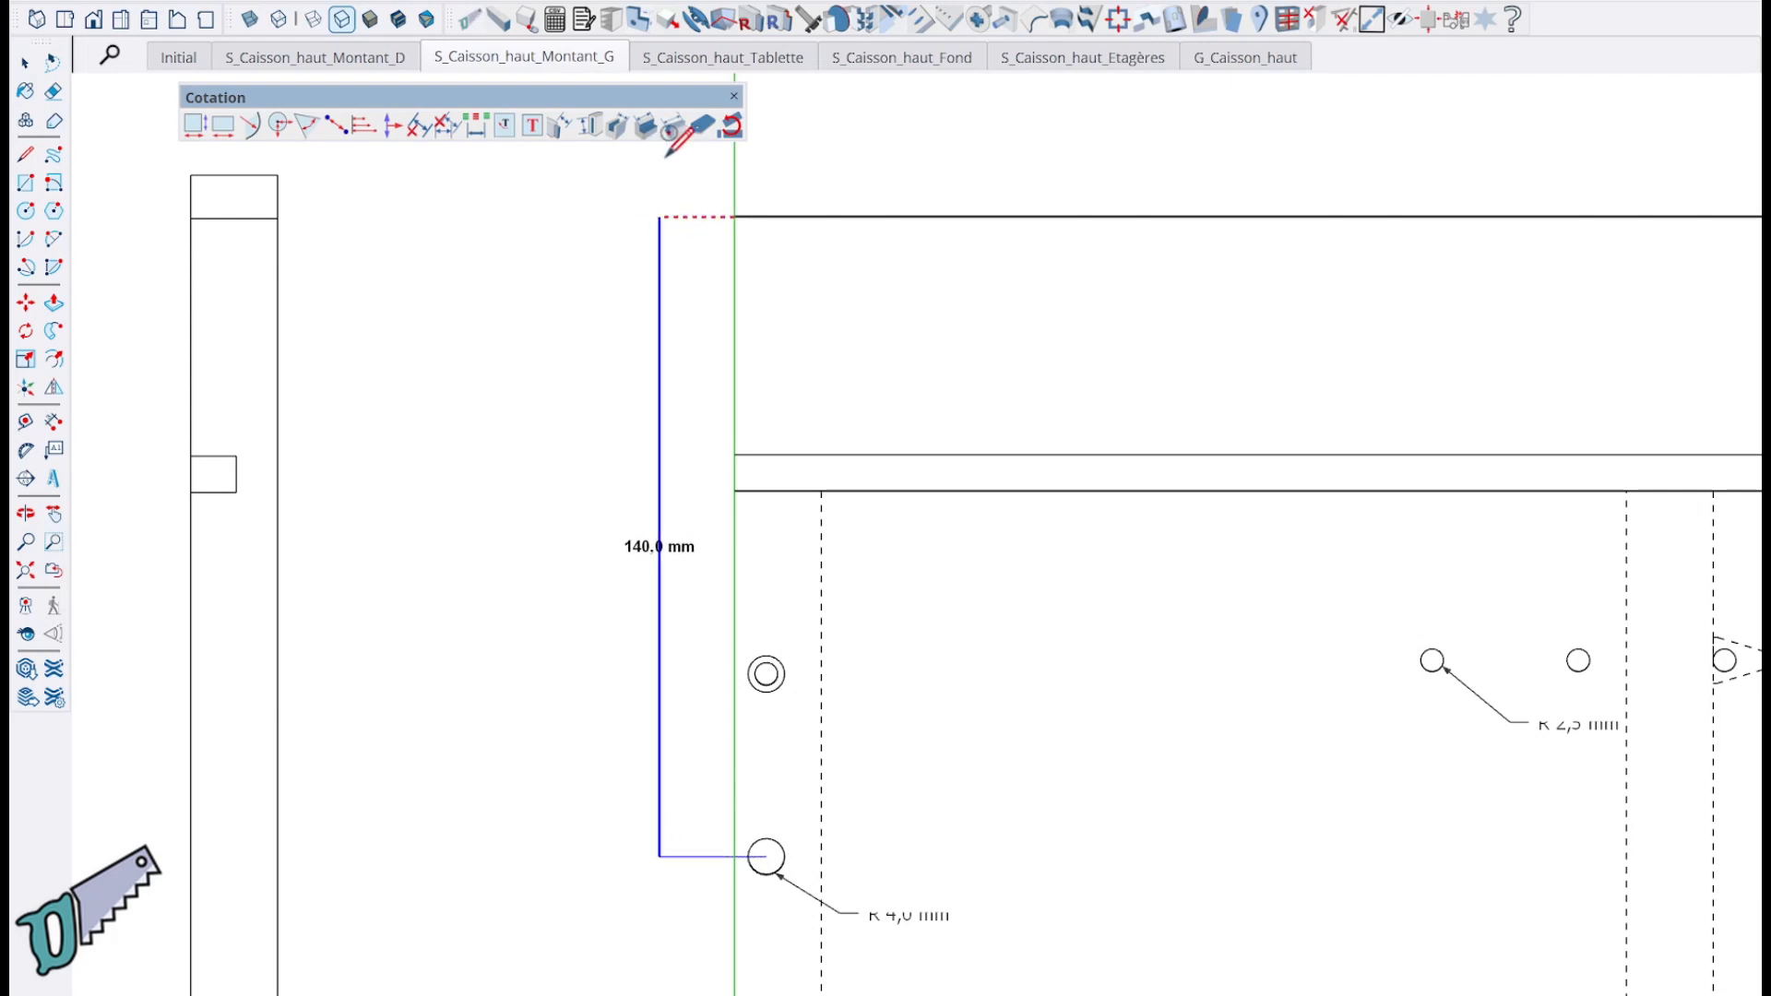
key(Right)
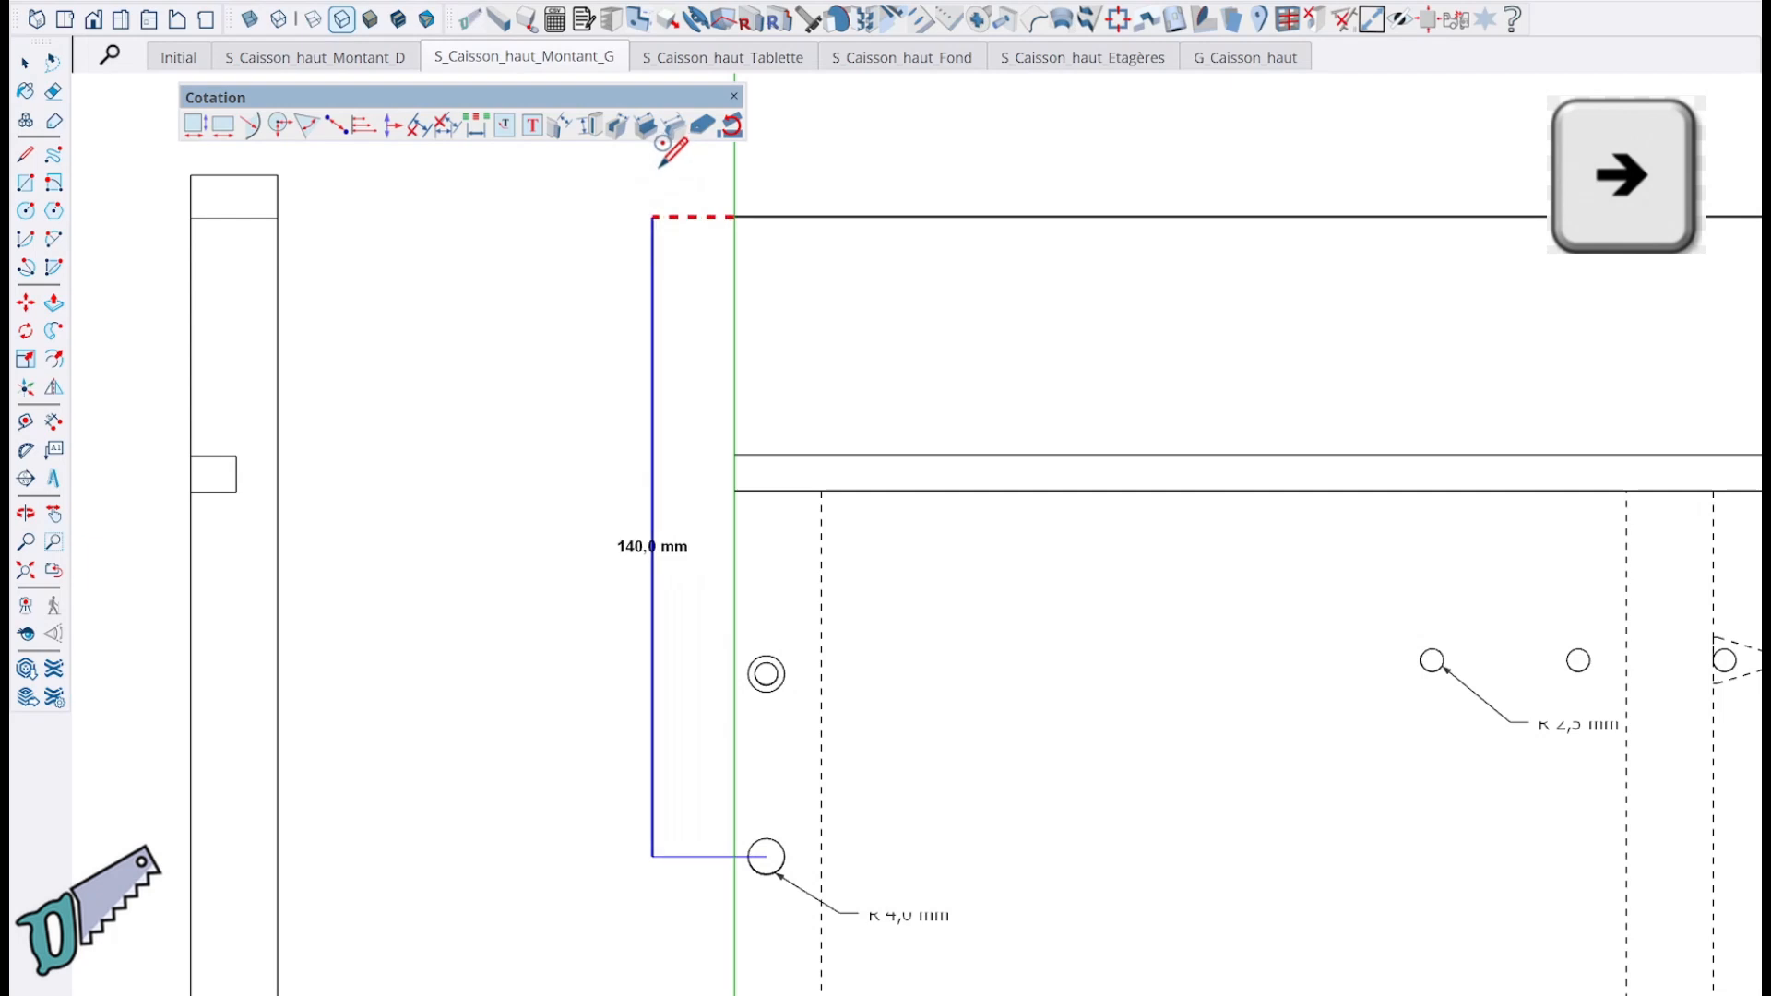
click(611, 187)
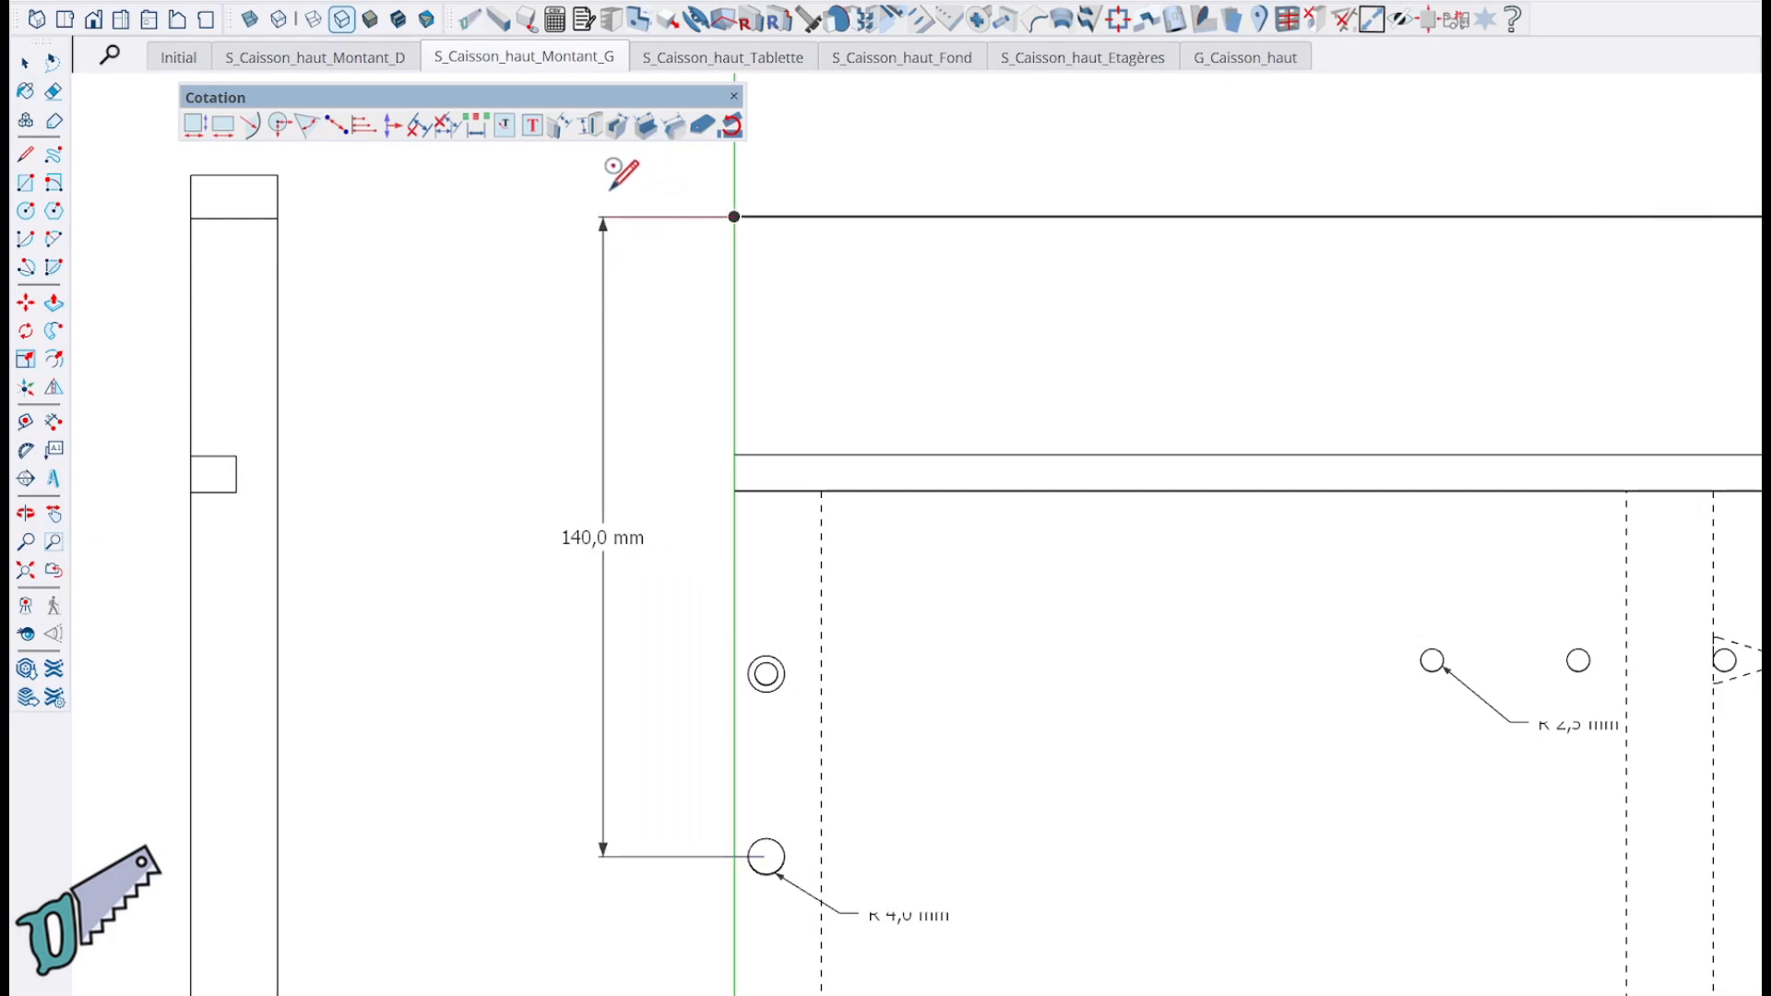
Dimension the horizontal distance from the same hole's centre to the panel's upper-left corner, locked to the green offset direction.
click(777, 840)
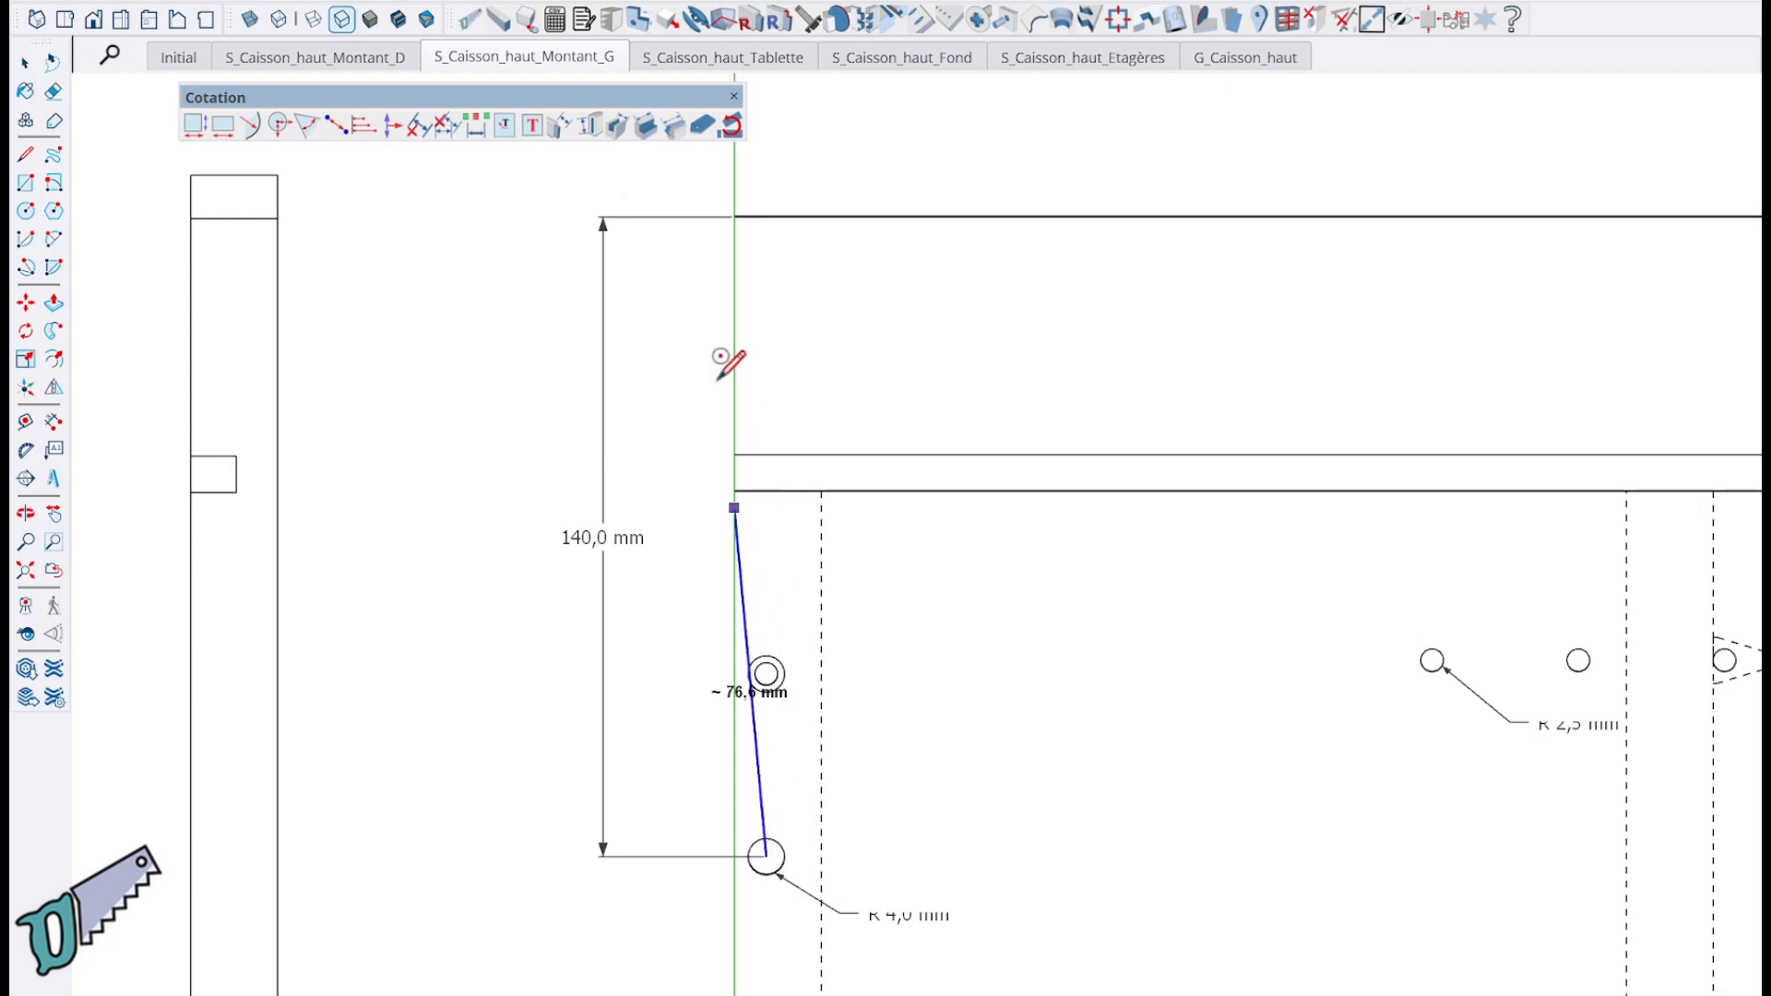
click(735, 217)
key(Left)
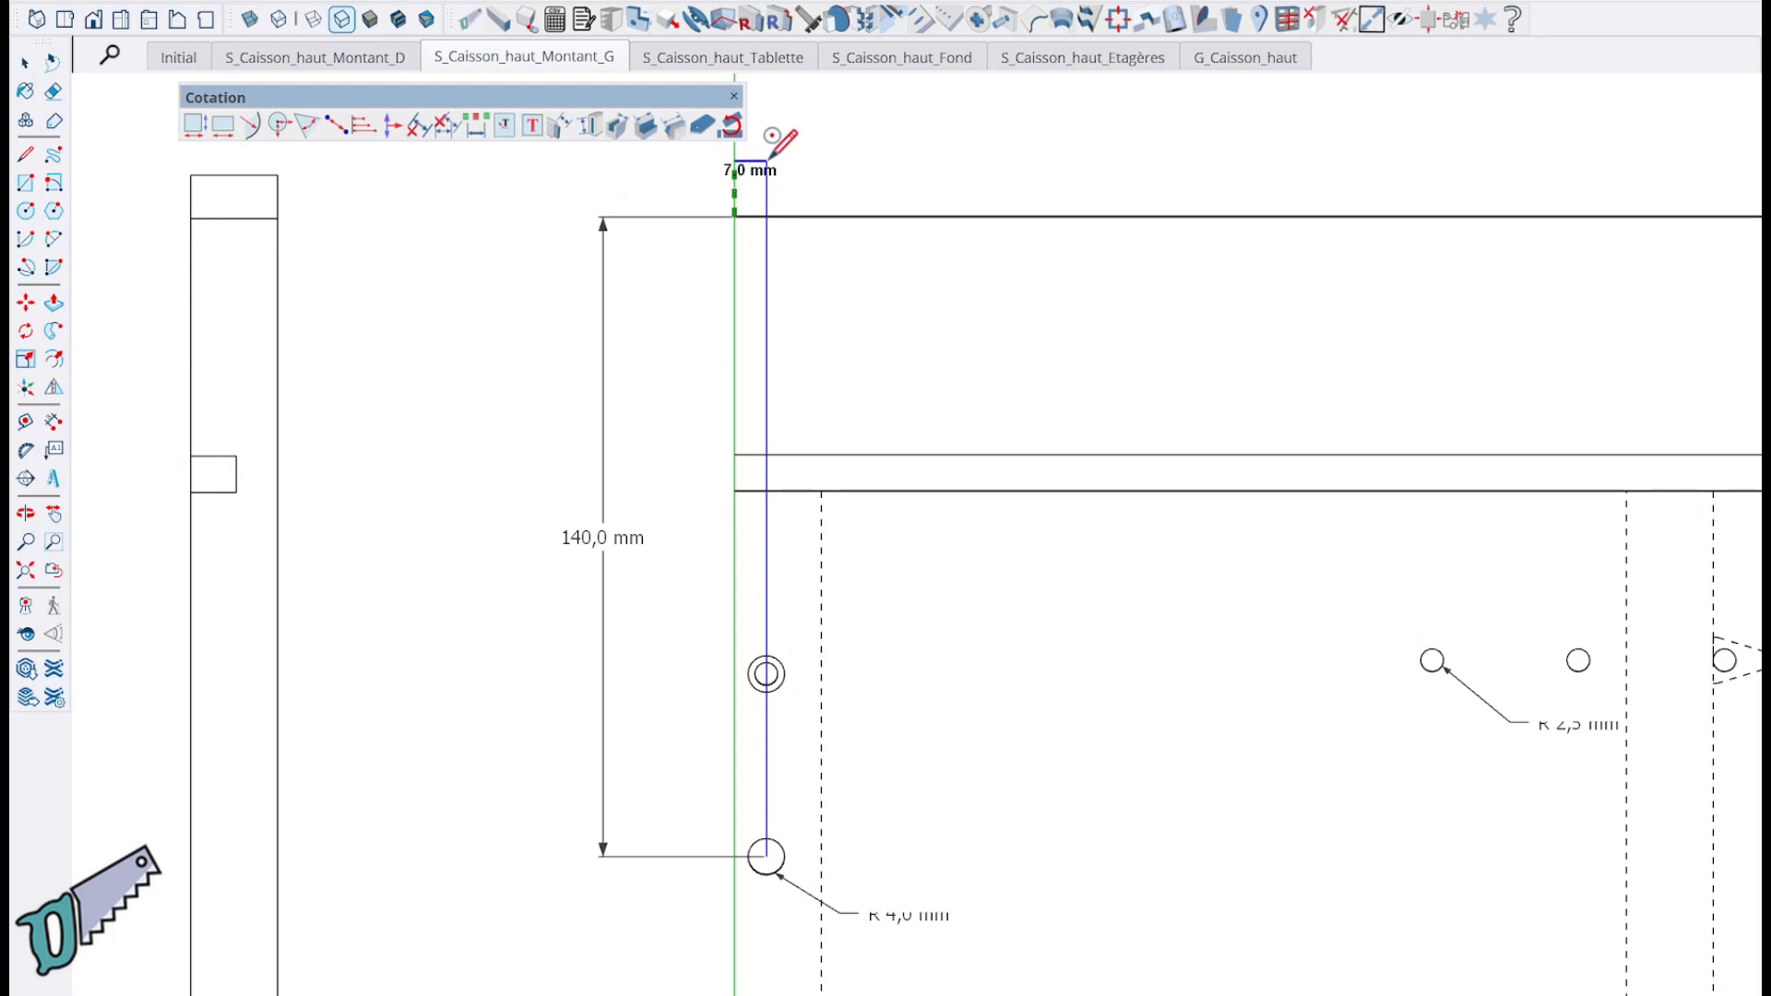
click(771, 157)
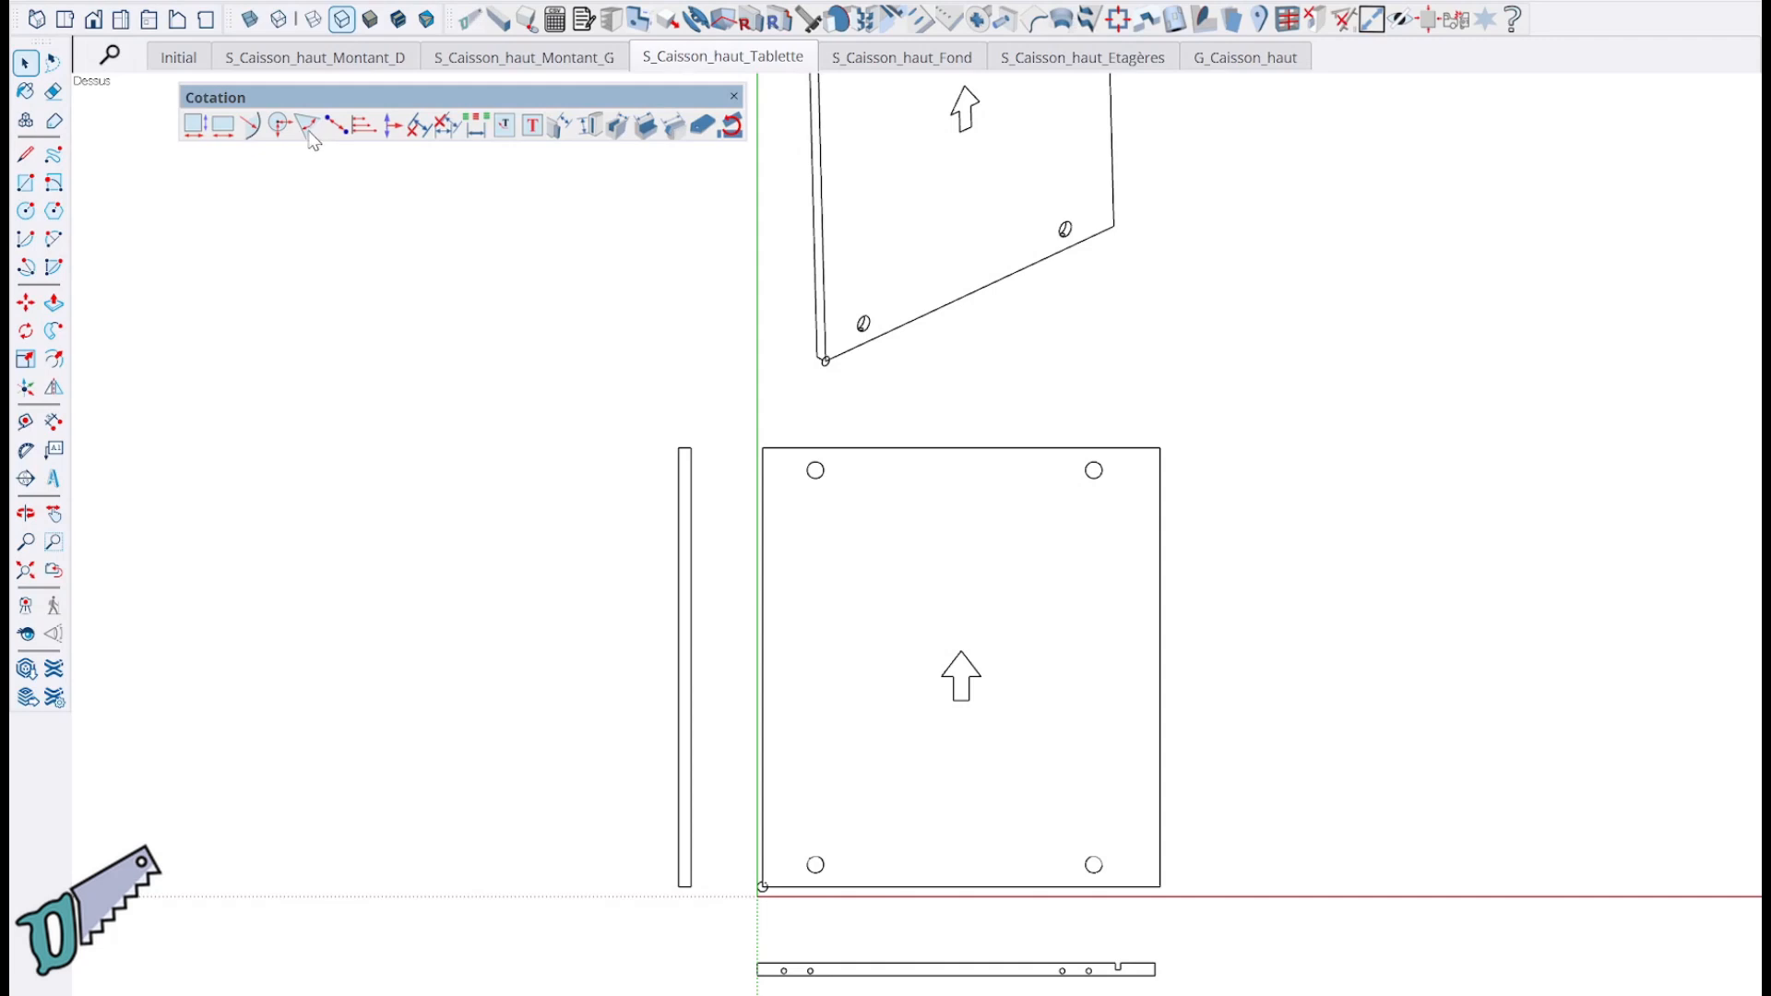
Add angle dimensions to the upper-left and upper-right corners of the shelf's face view in S_Caisson_haut_Tablette.
click(310, 135)
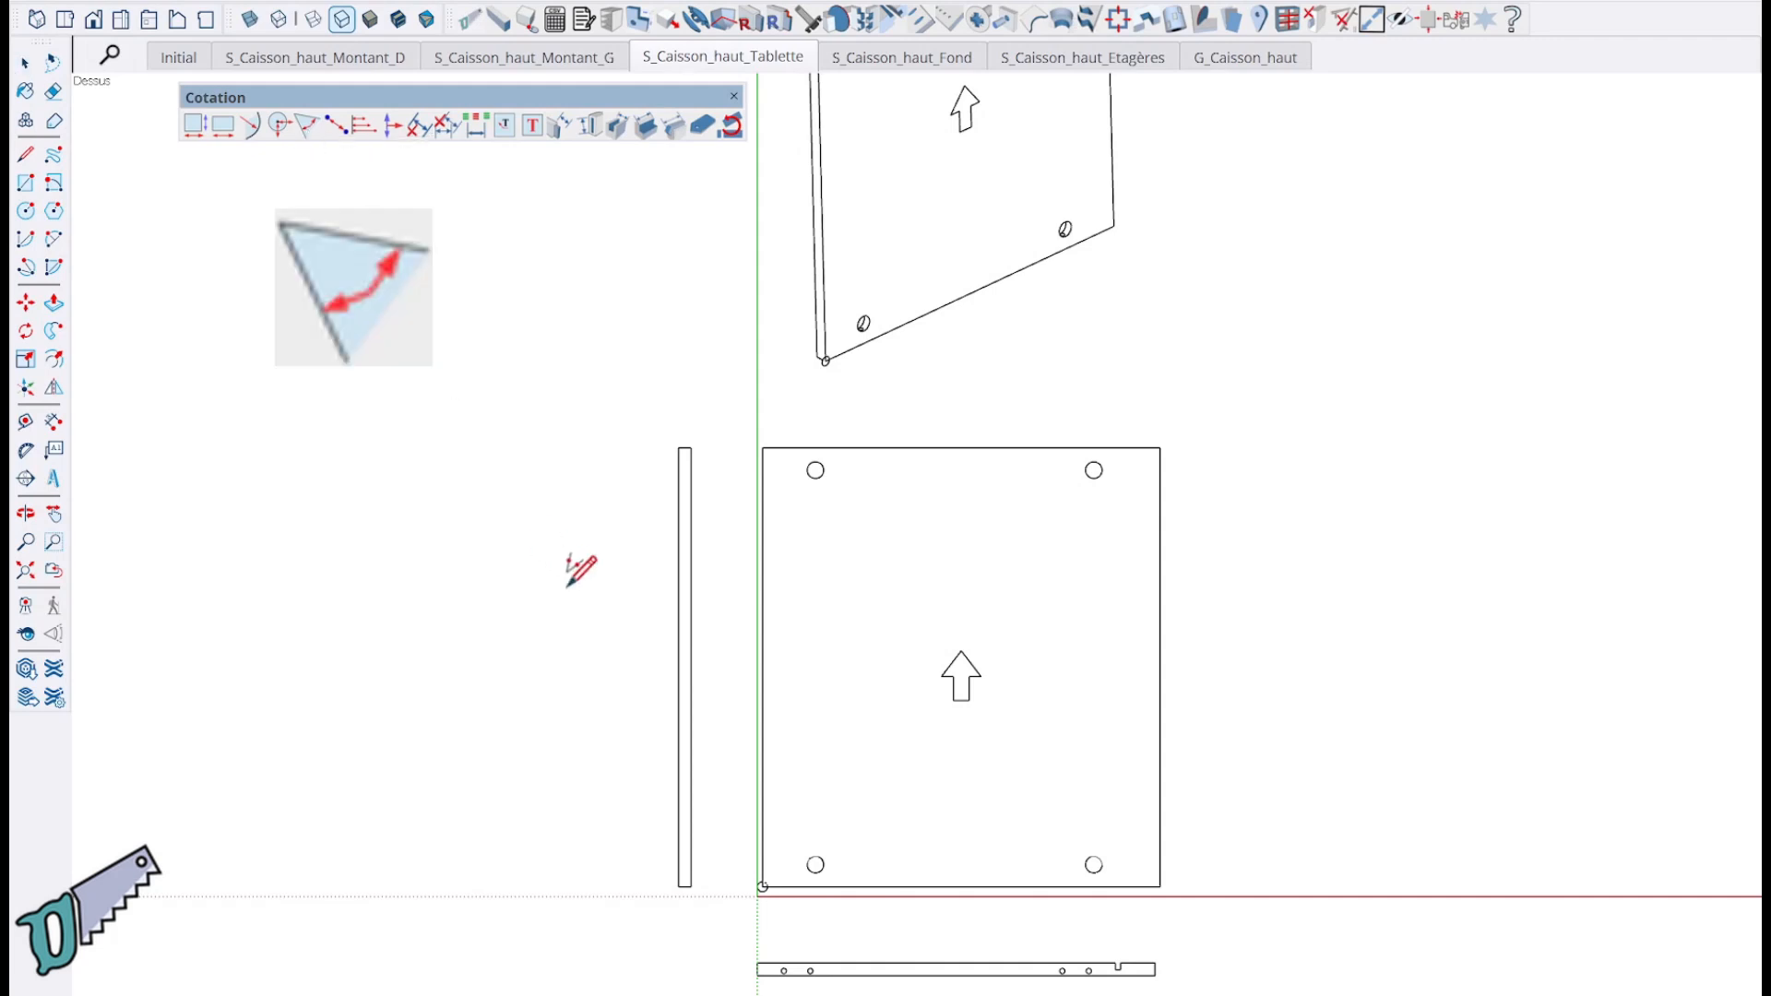
click(762, 519)
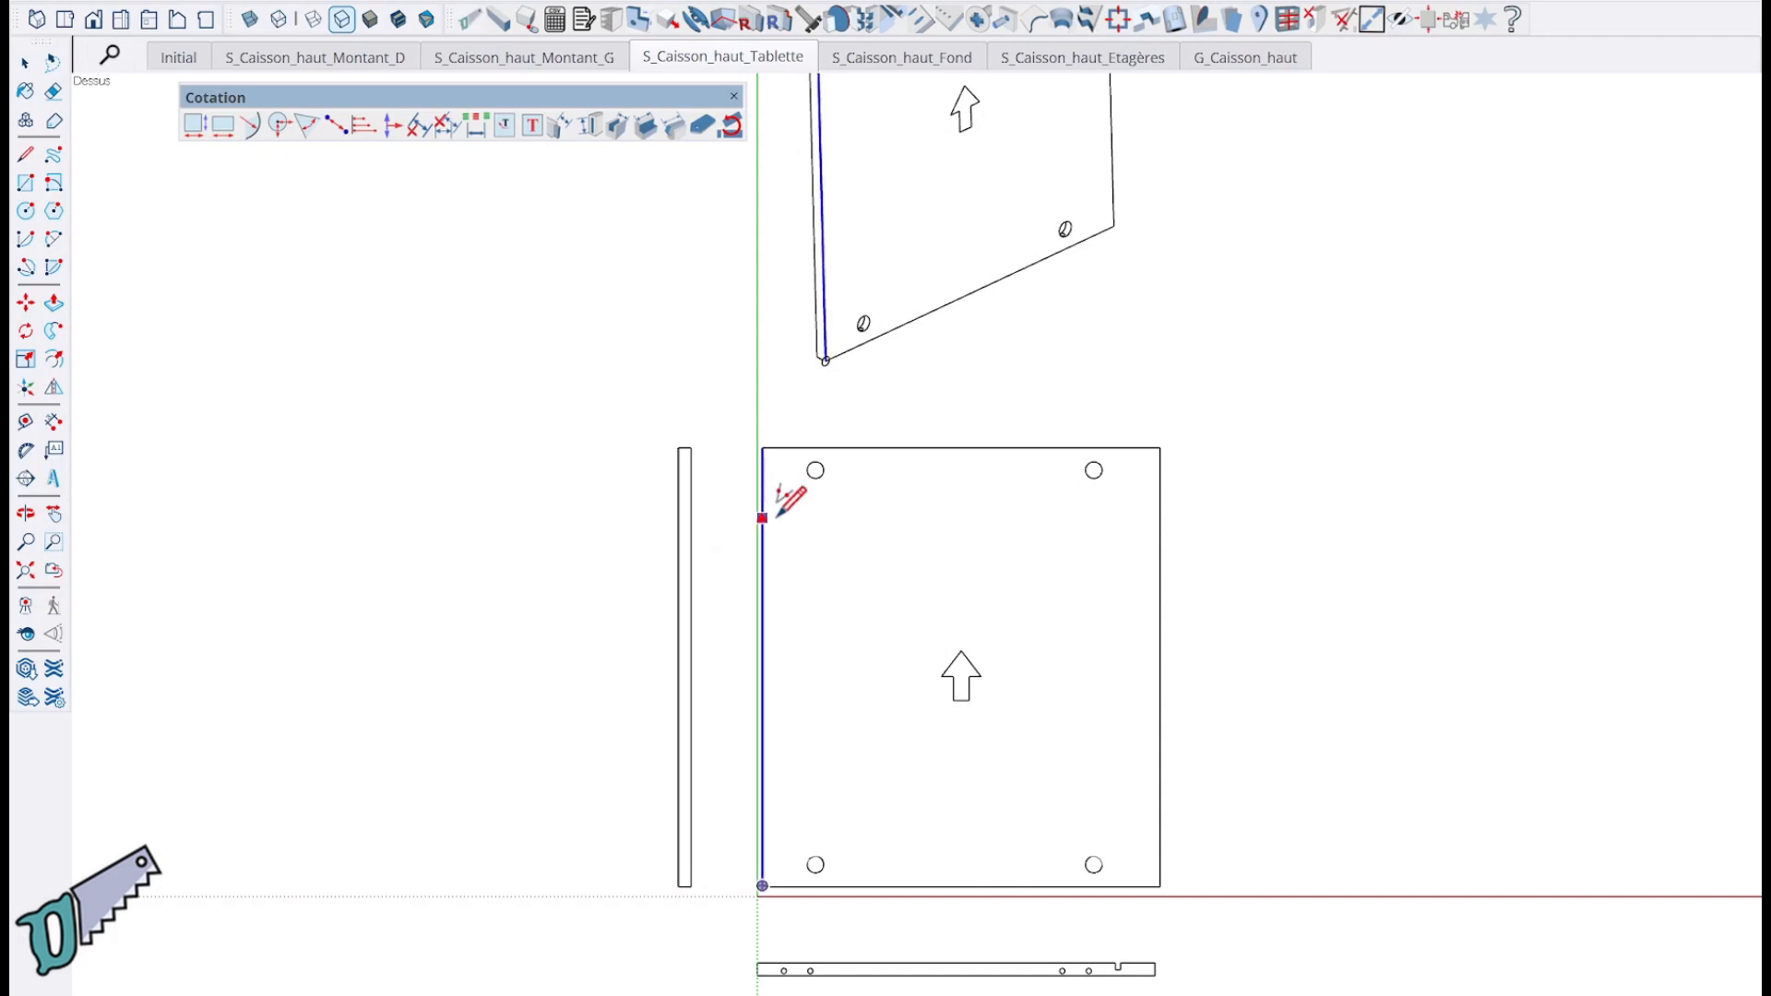
click(855, 449)
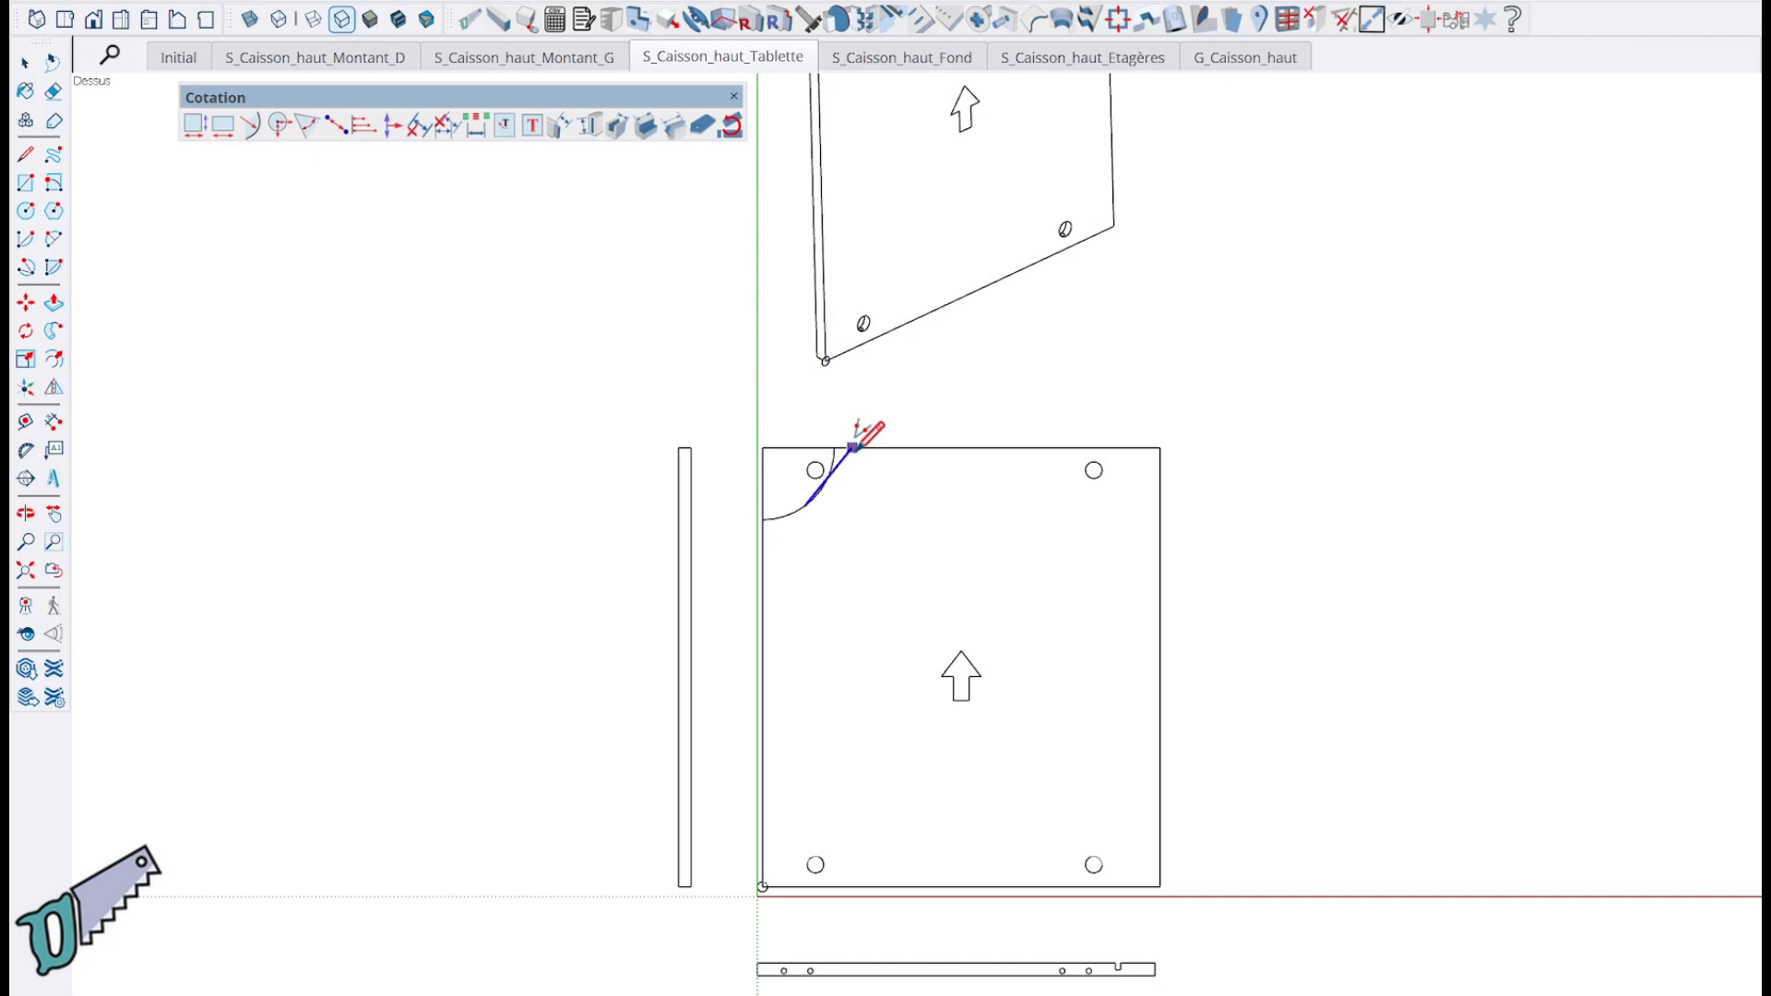
click(868, 540)
click(1159, 496)
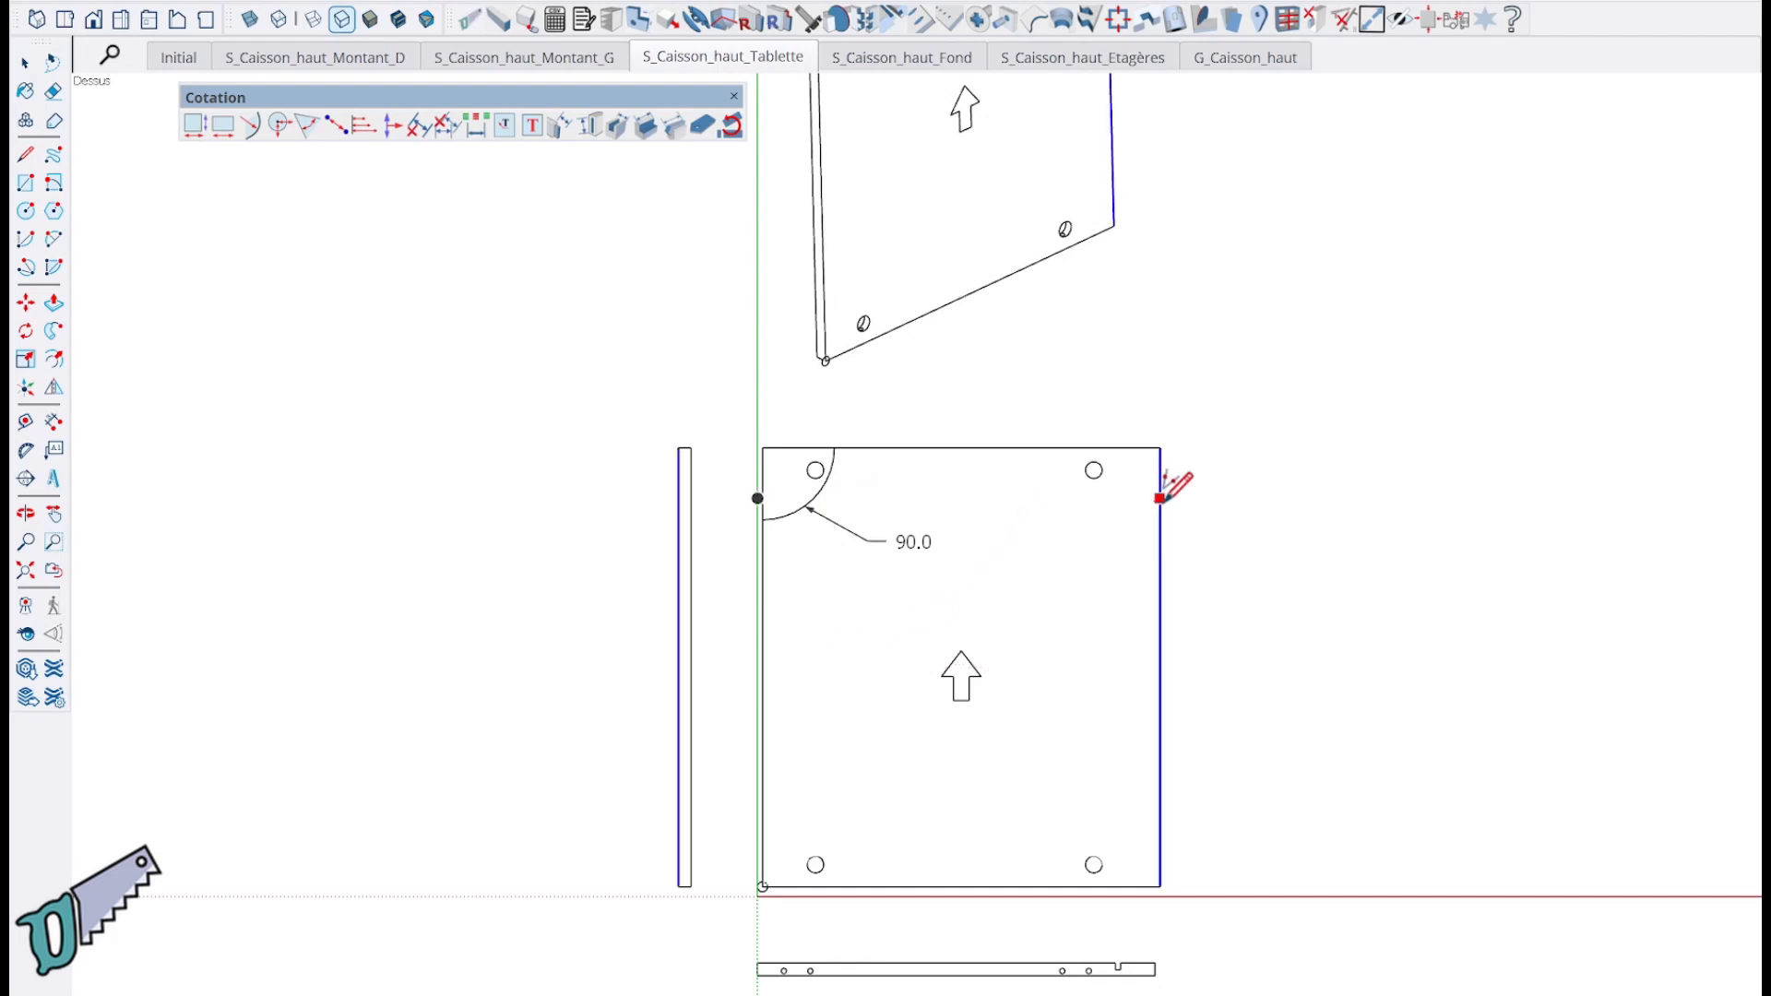
click(1126, 451)
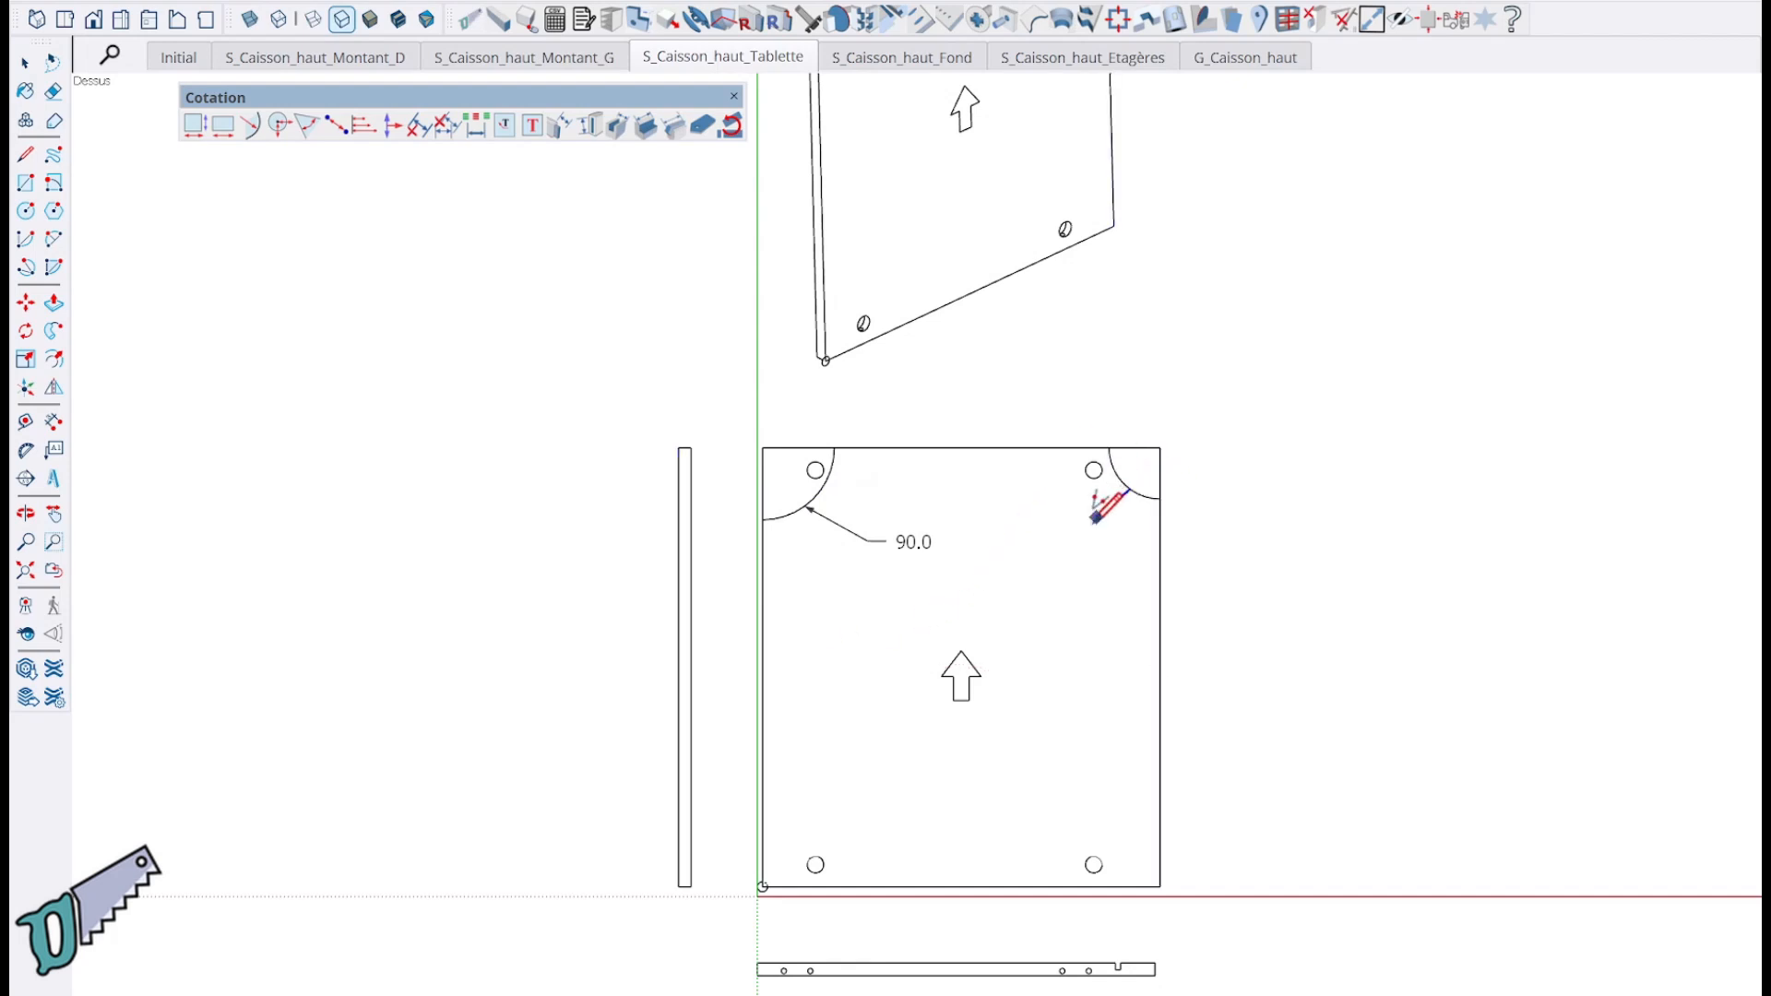
click(1087, 546)
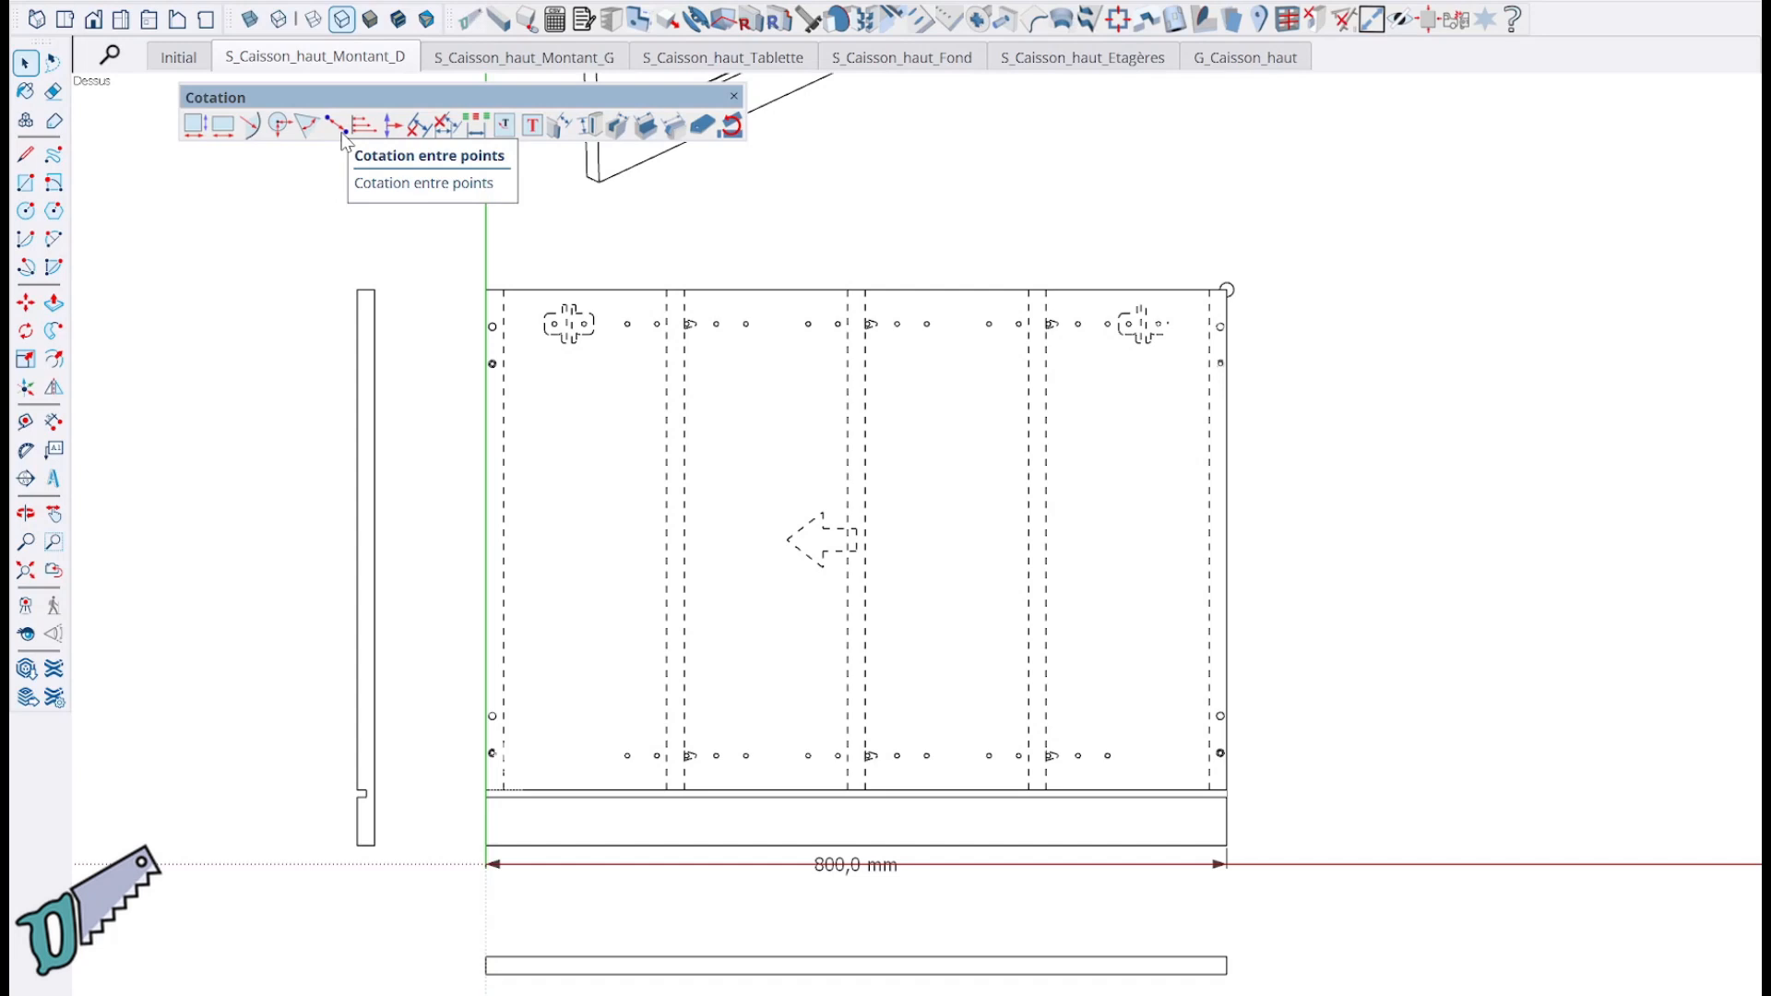
Add an aligned point-to-point dimension from the upper edge's midsection to the right edge of the S_Caisson_haut_Montant_D face view.
click(337, 125)
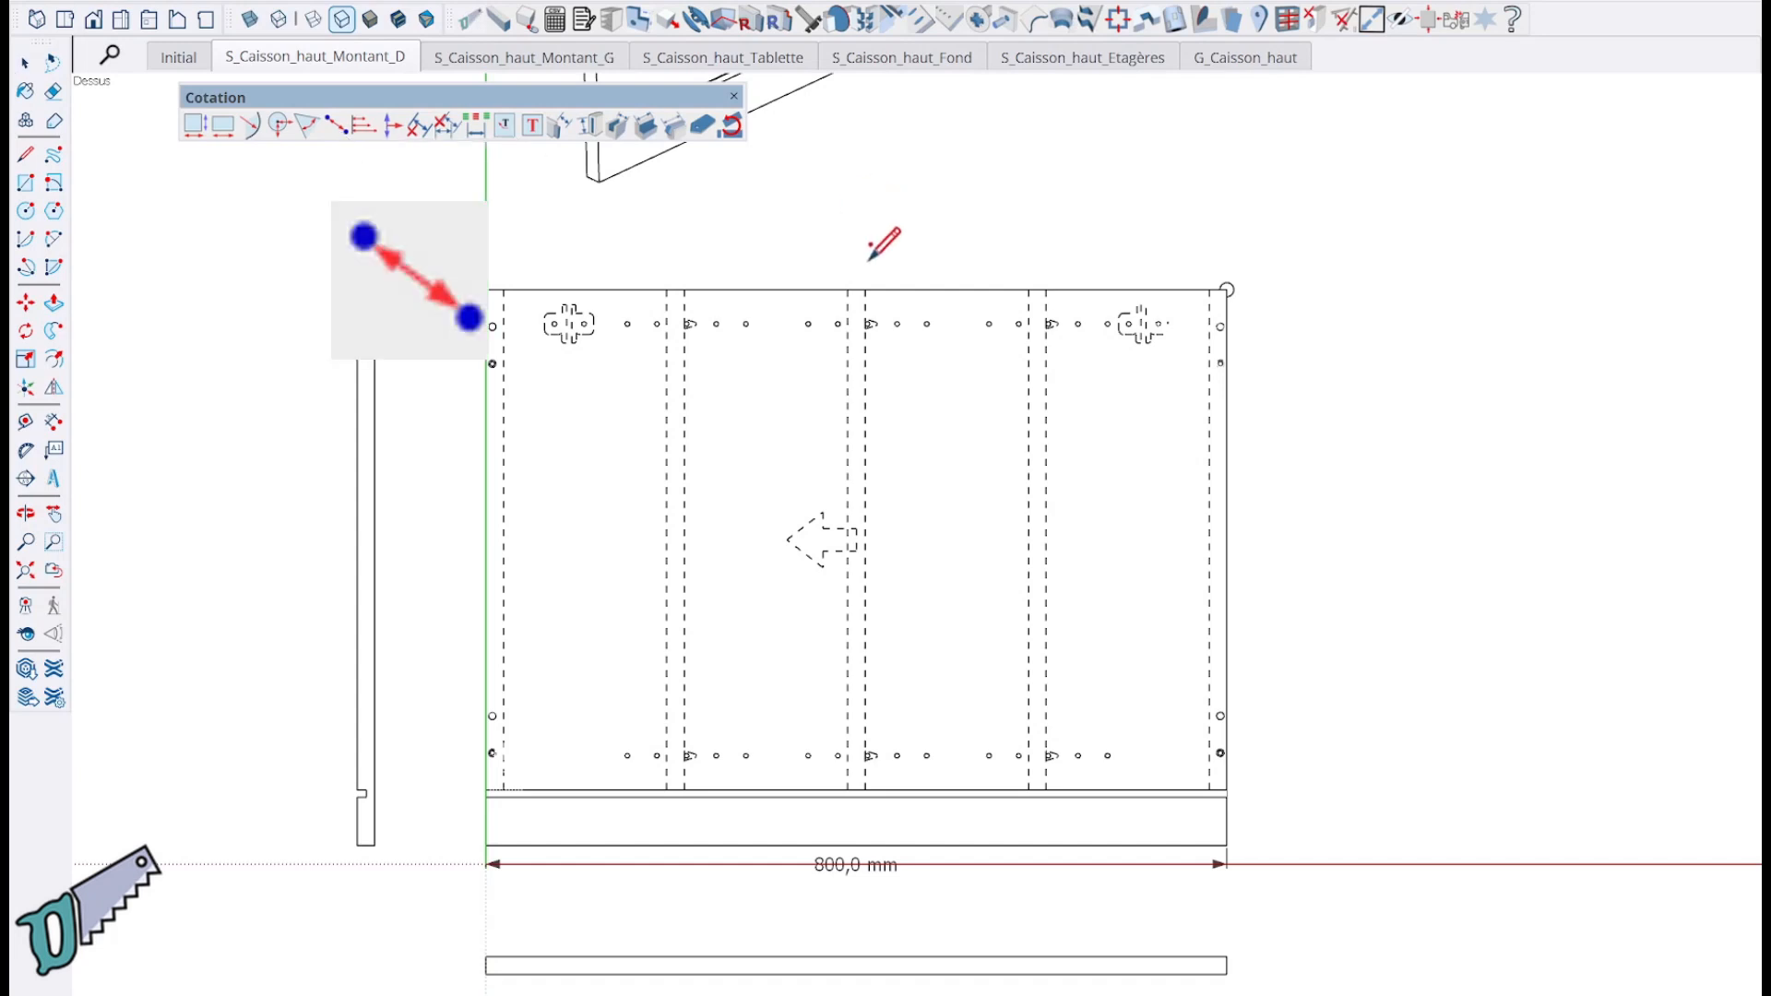
click(858, 288)
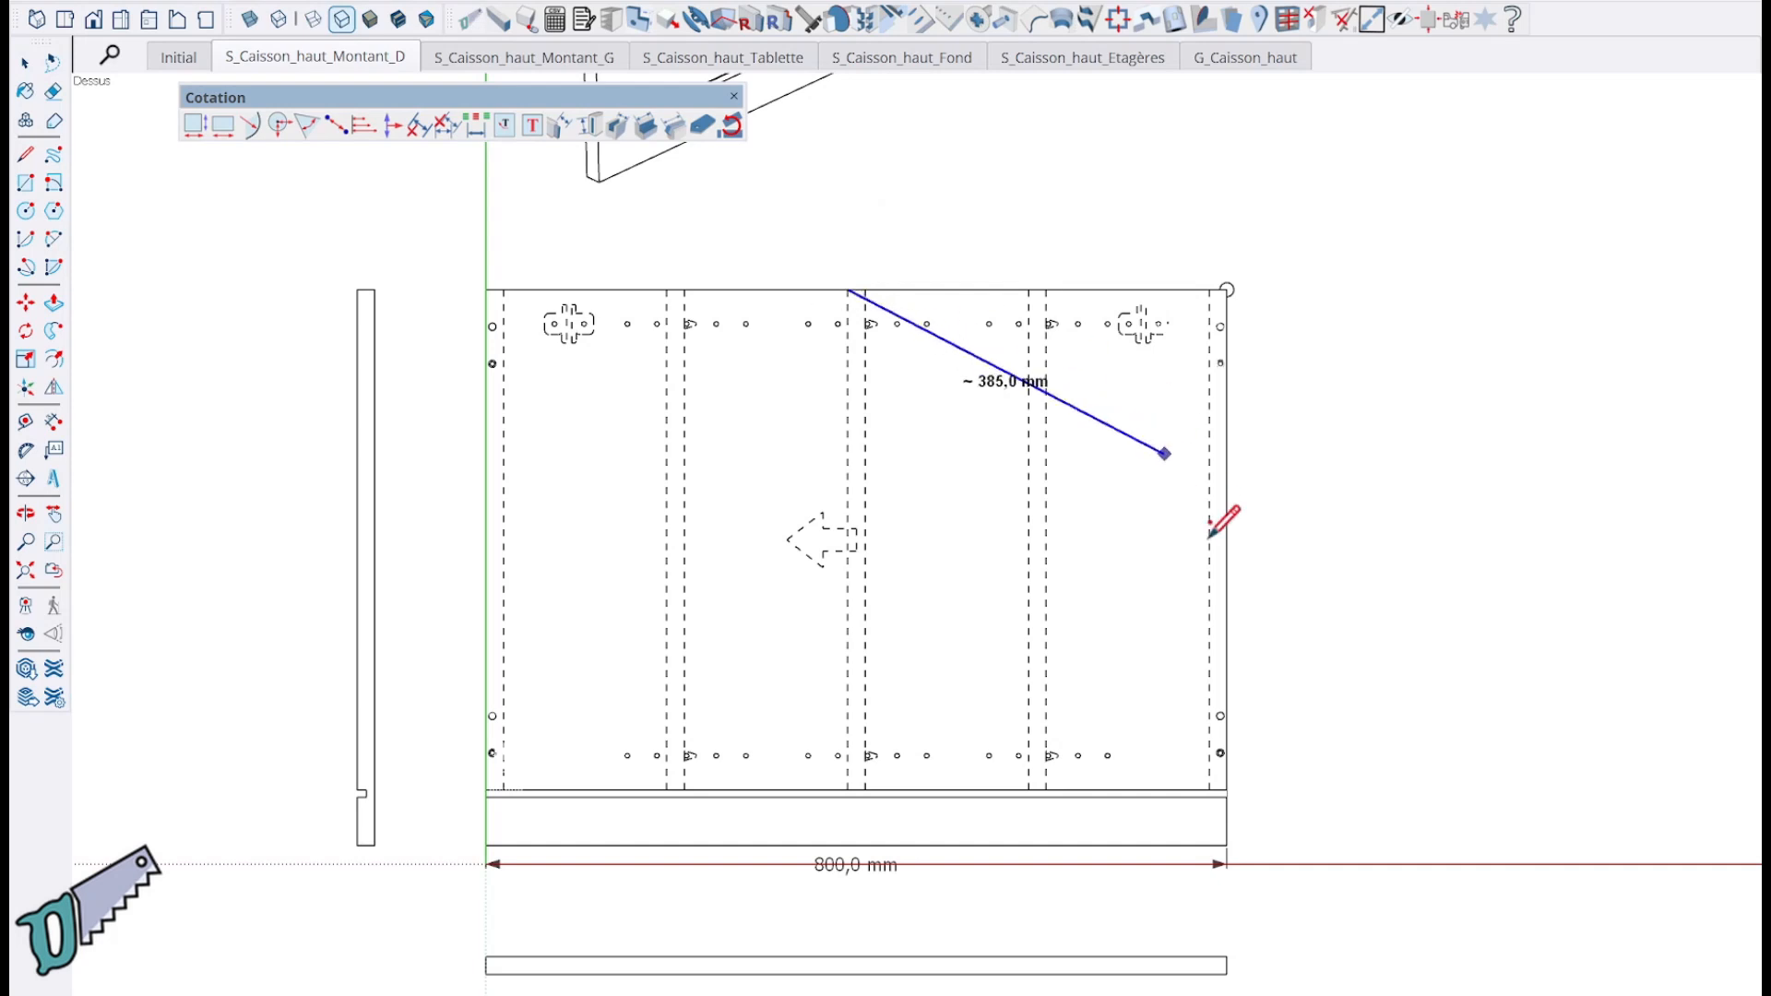
click(1227, 601)
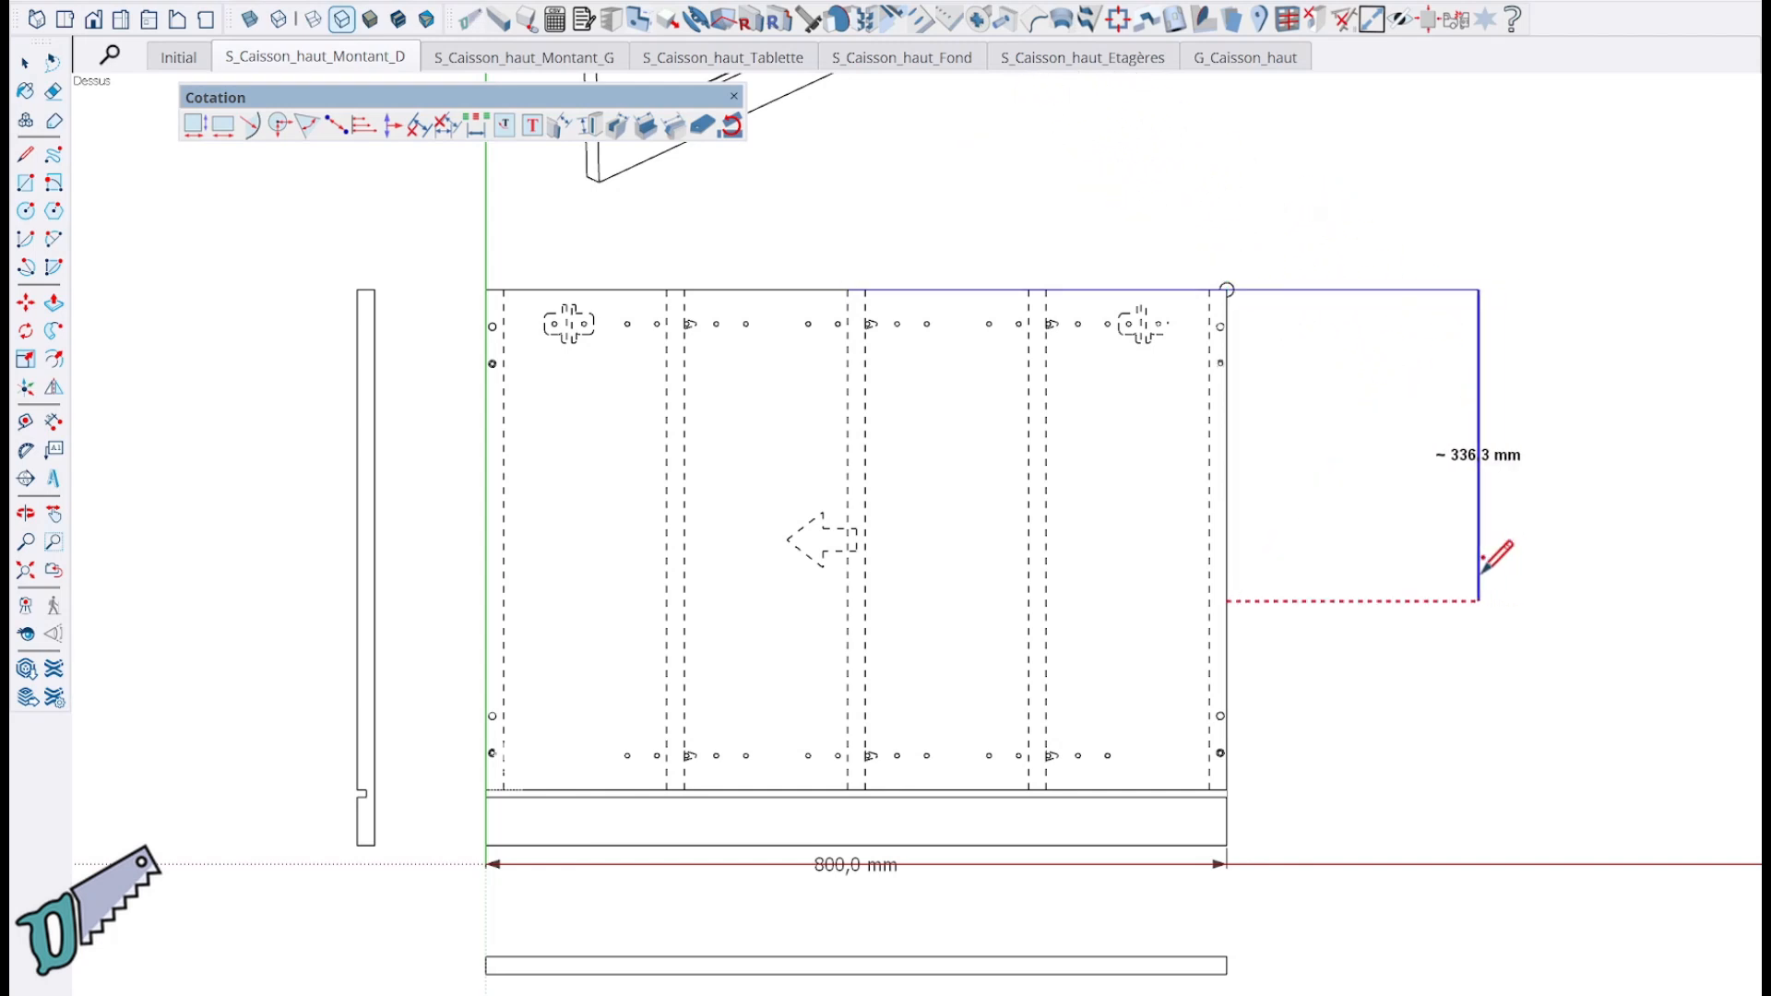
click(1391, 383)
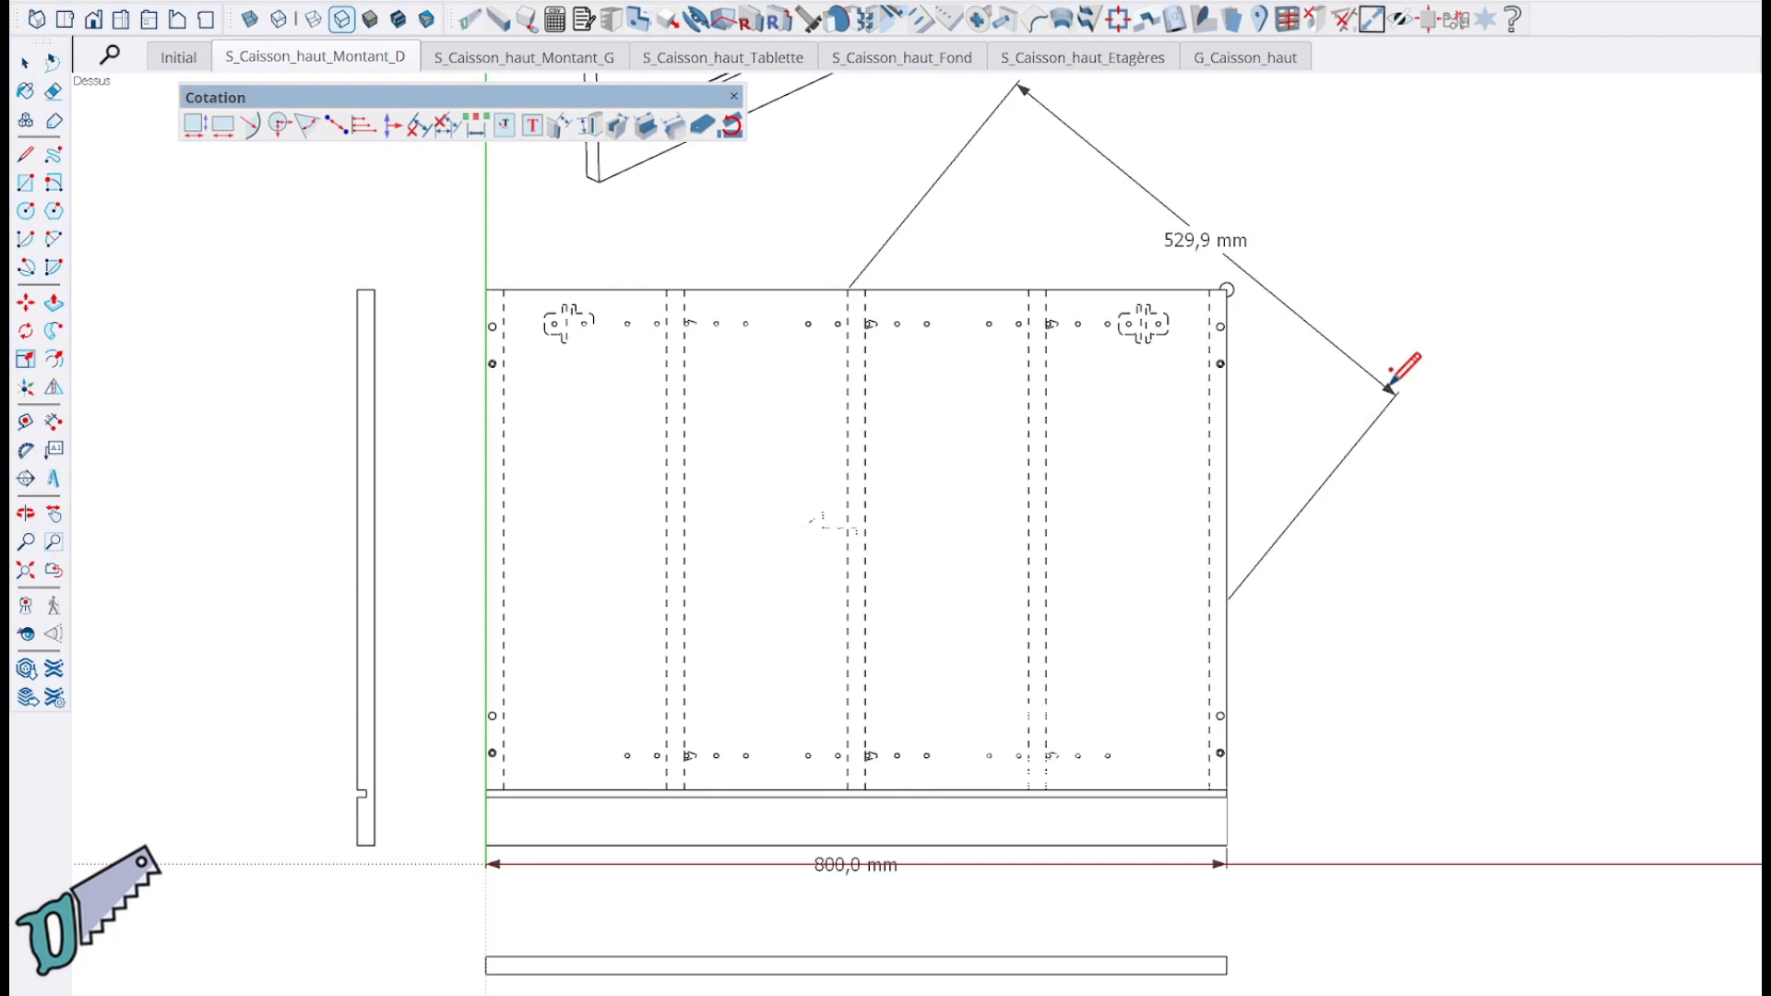
key(Escape)
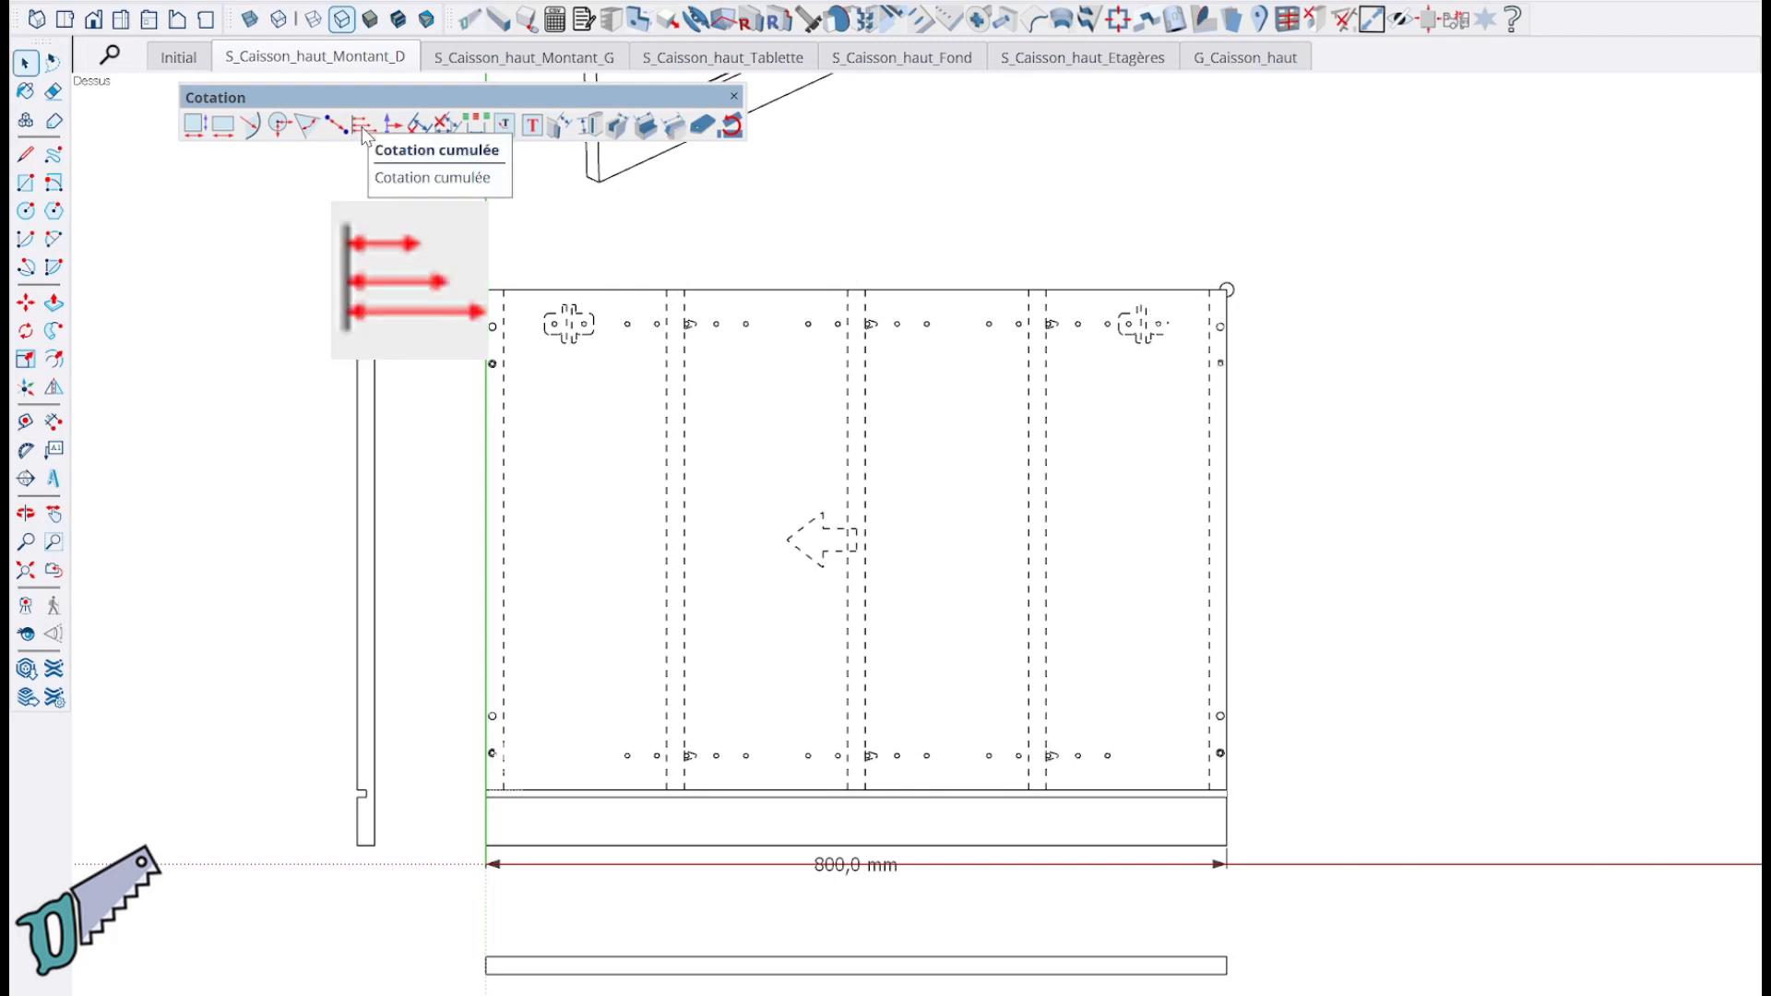
Show the default tray and hide the Sens contreparement and Empreinte tags.
right_click(466, 15)
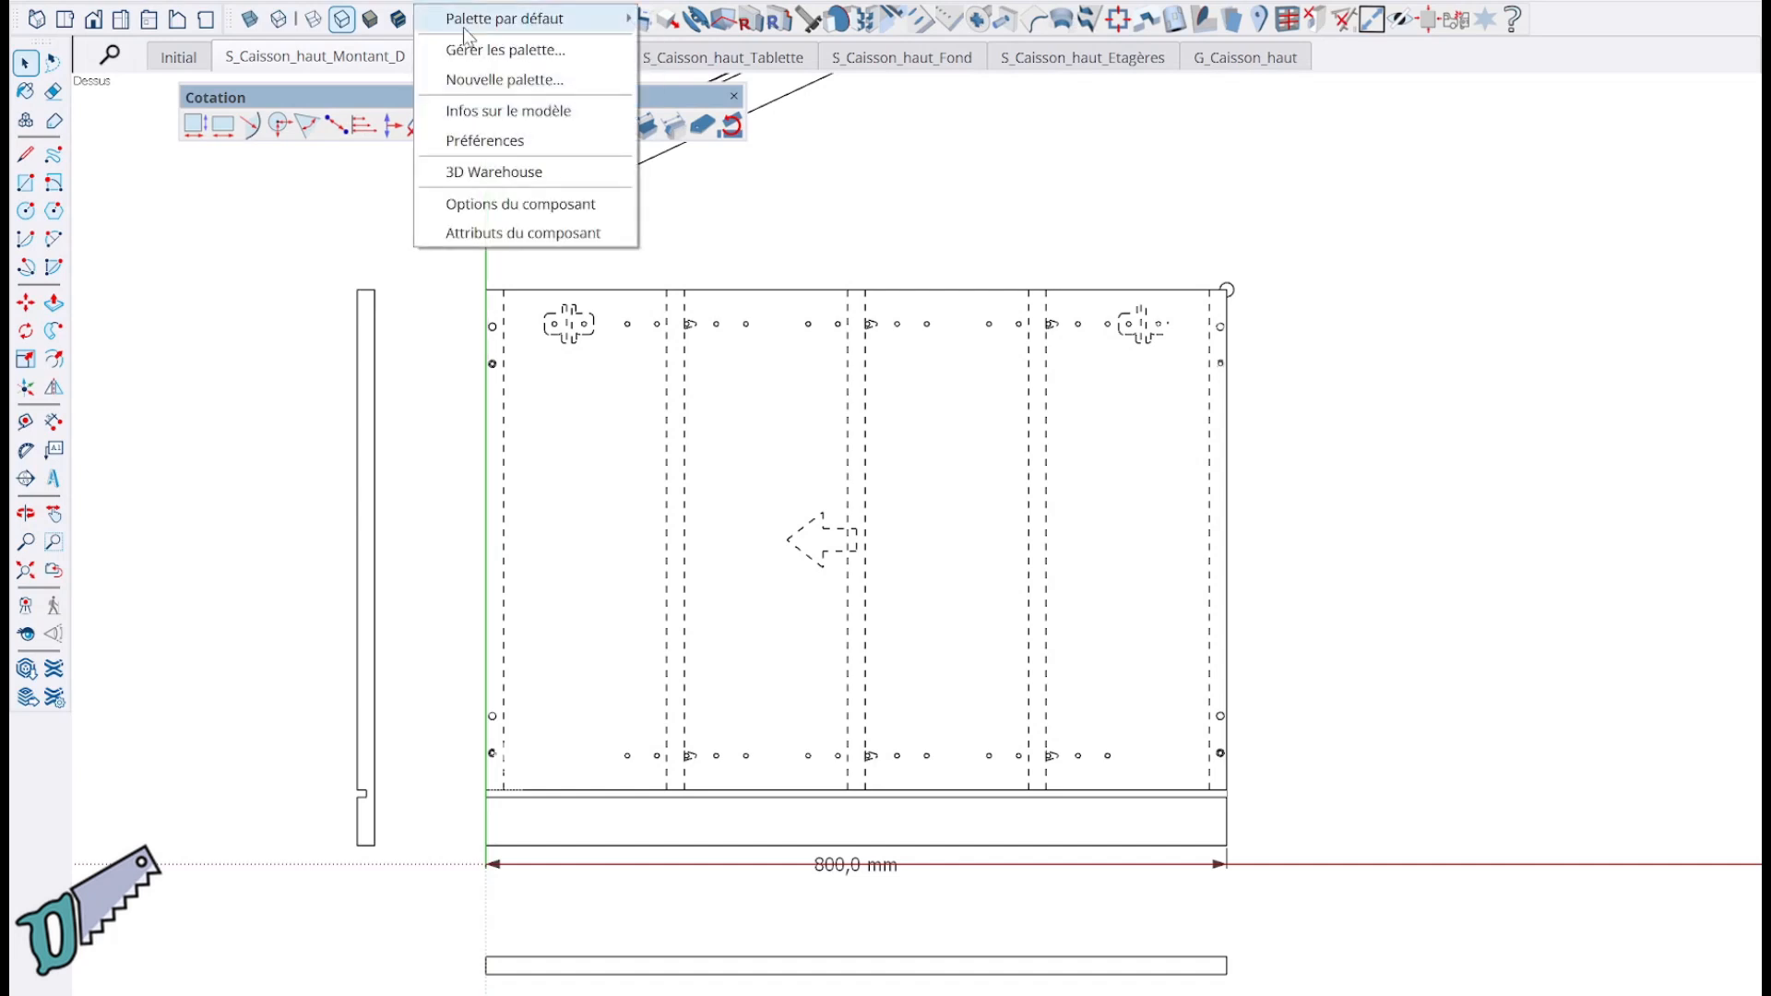
mouse_move(475, 25)
click(702, 21)
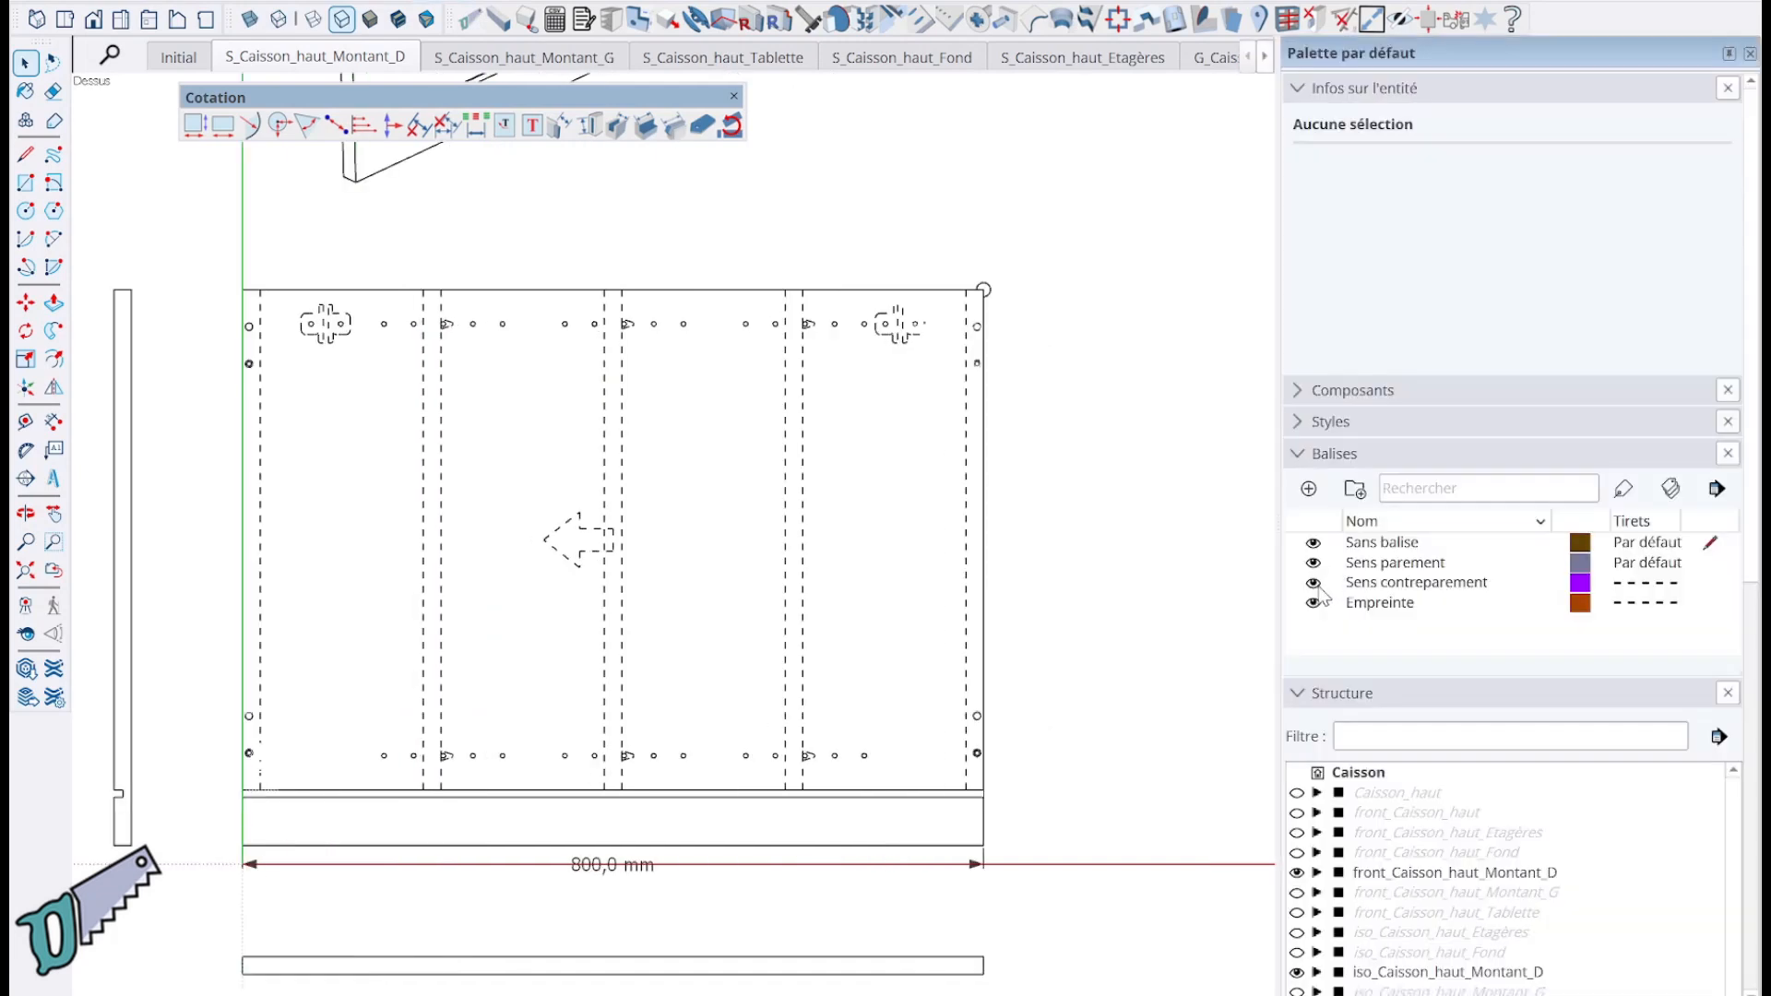
click(1313, 603)
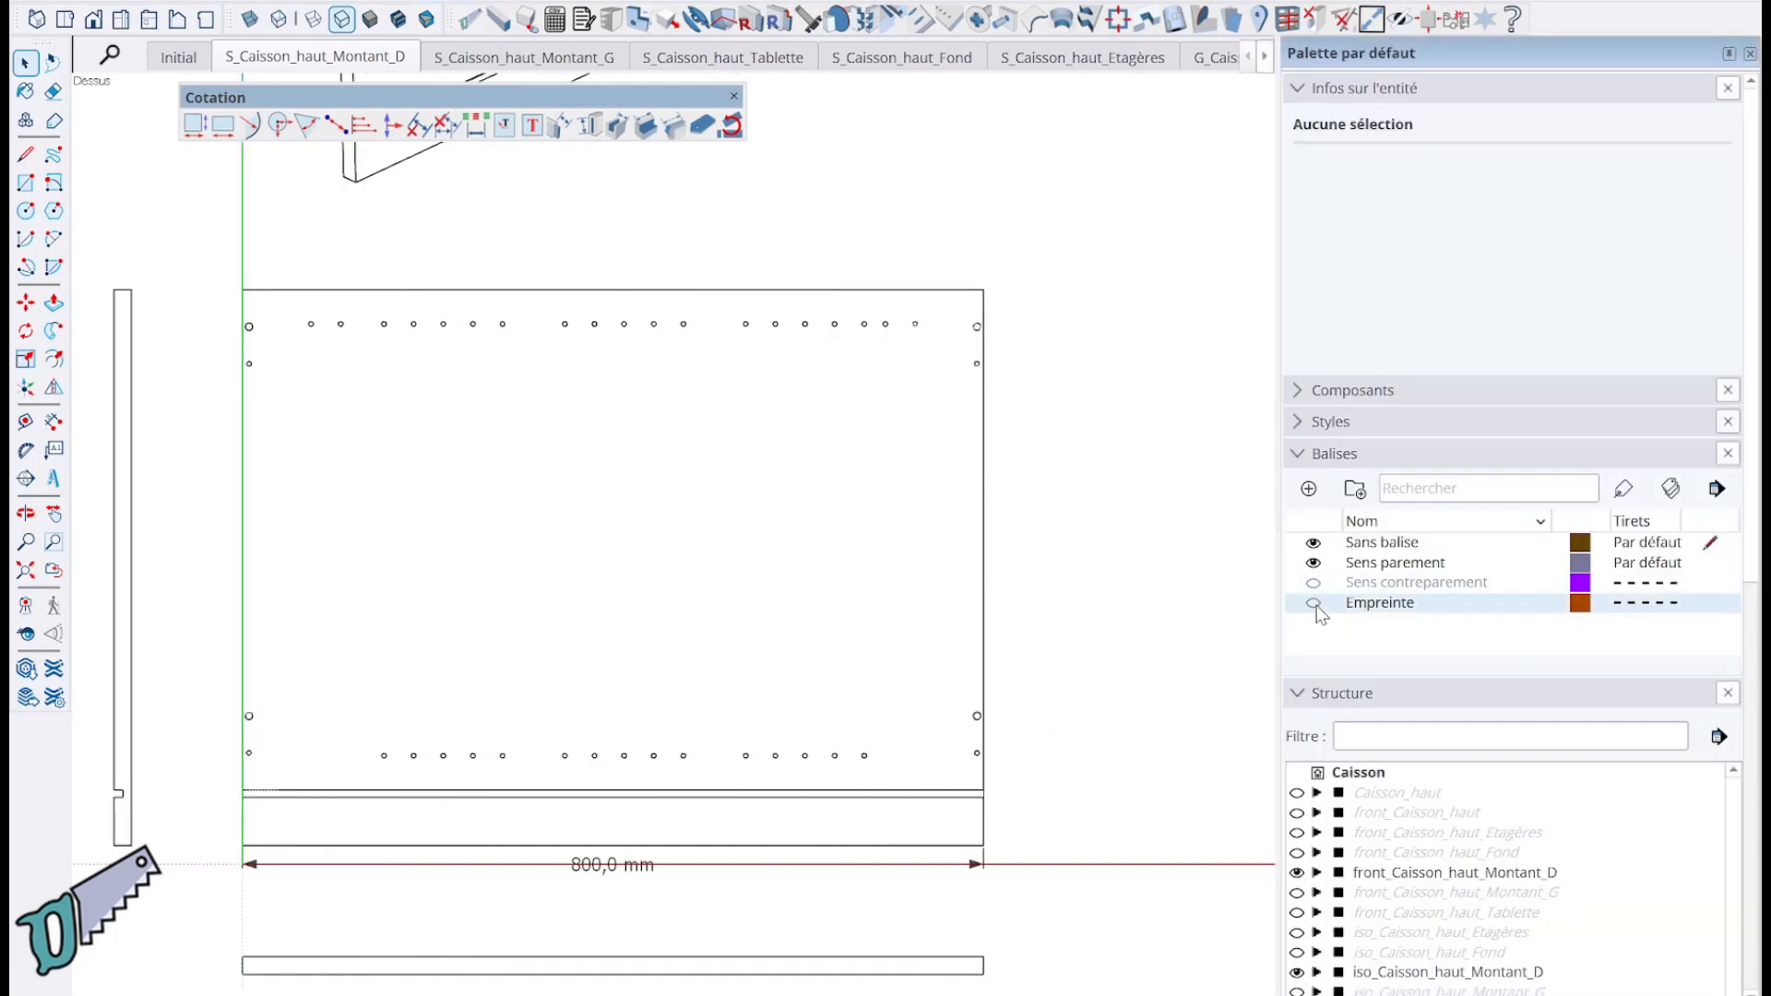
Add cumulative dimensions along the right edge of the S_Caisson_haut_Montant_D face view, from the lower-right corner to both groove edges and the upper corner.
click(365, 130)
shift+middle_drag(989, 851, 940, 718)
click(934, 712)
scroll(935, 689, up, 3)
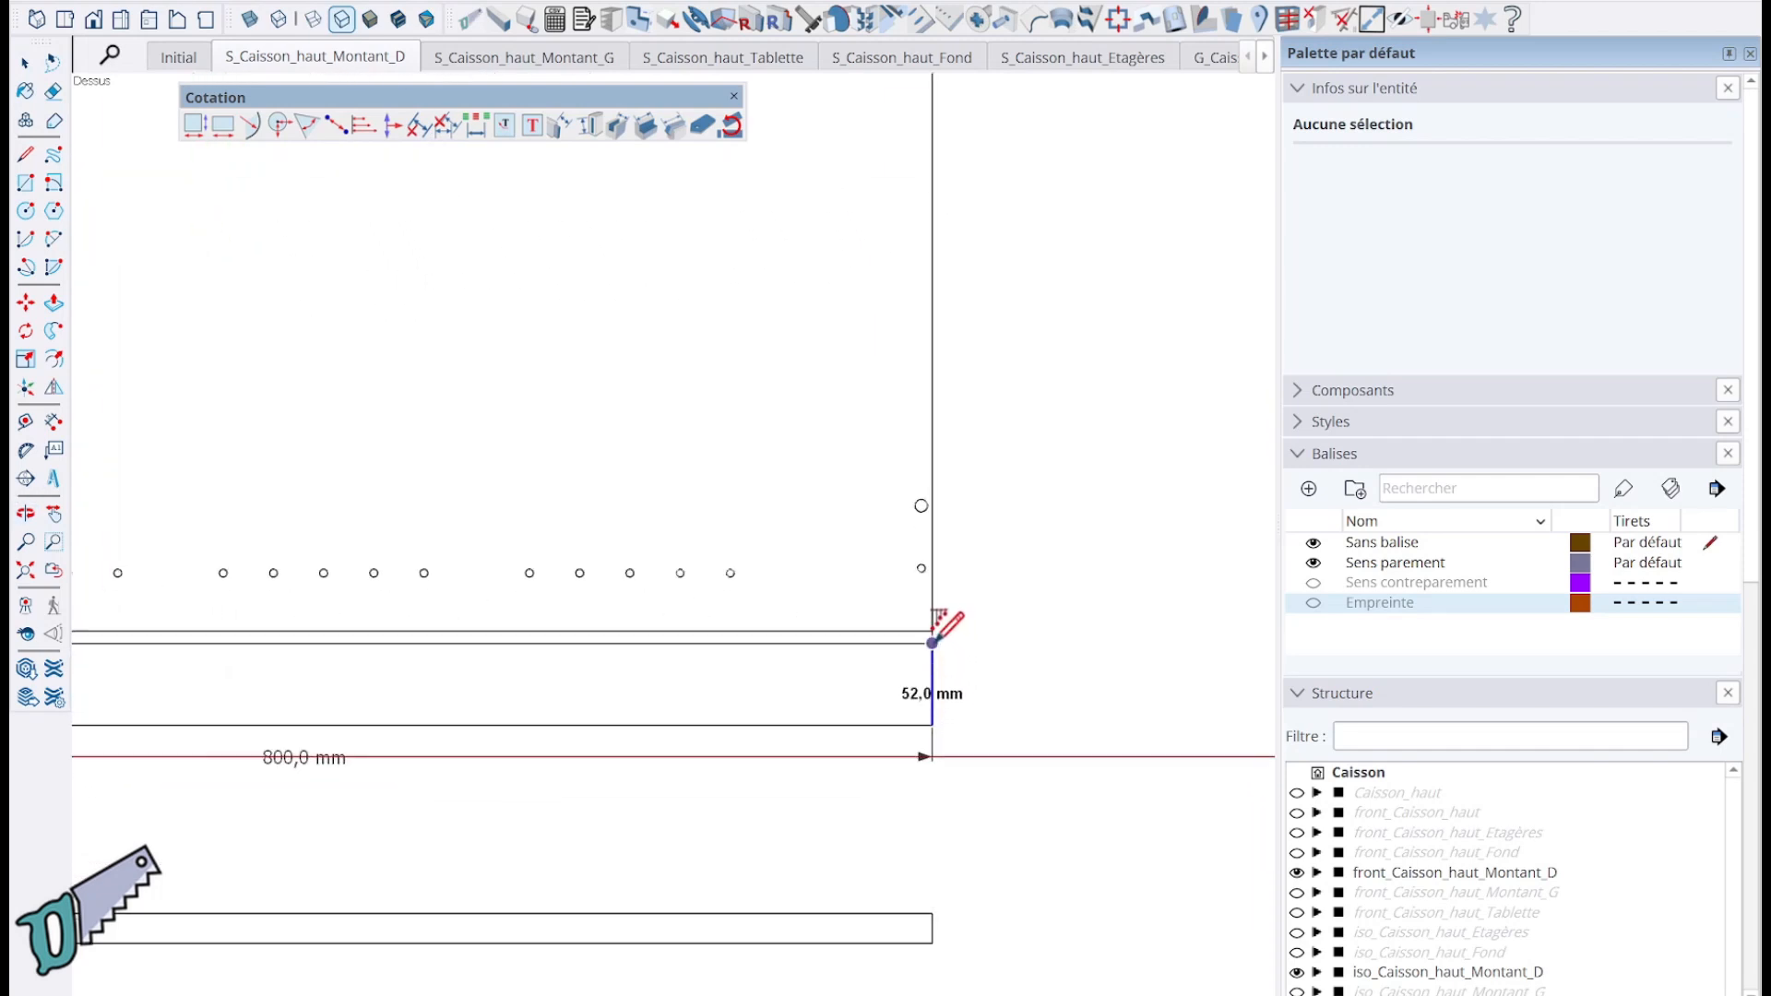
click(933, 643)
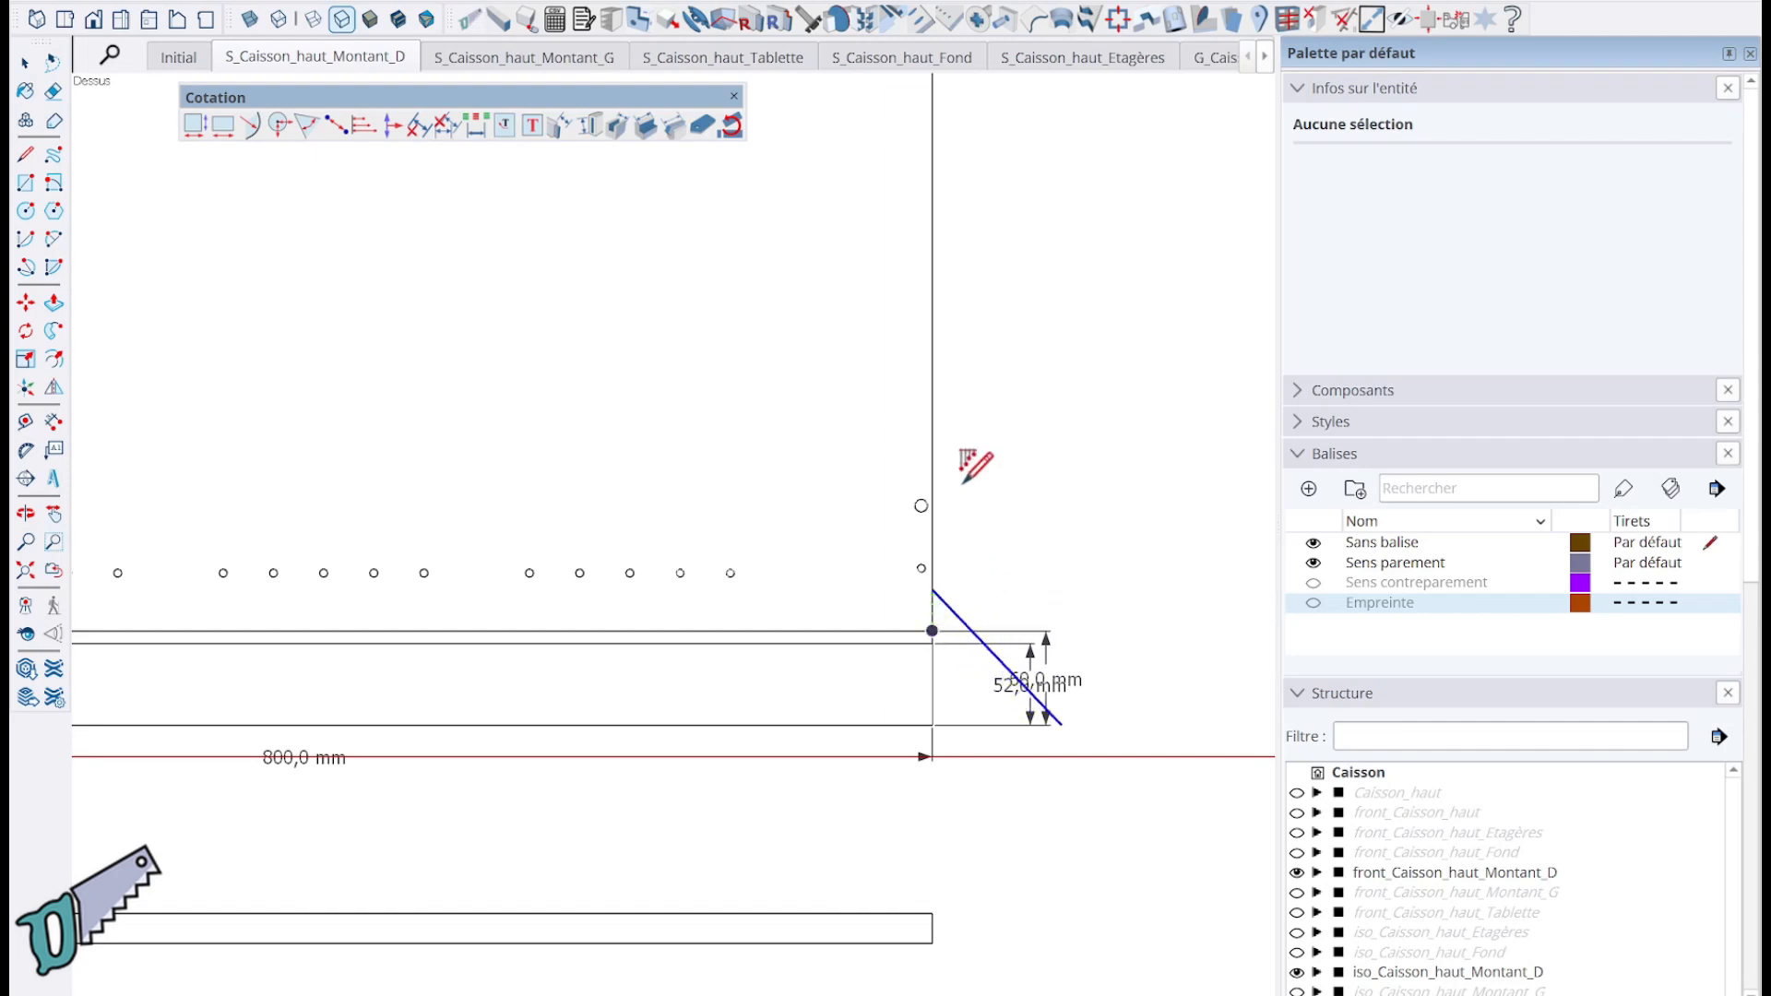
shift+middle_drag(979, 488, 977, 930)
scroll(989, 913, down, 1)
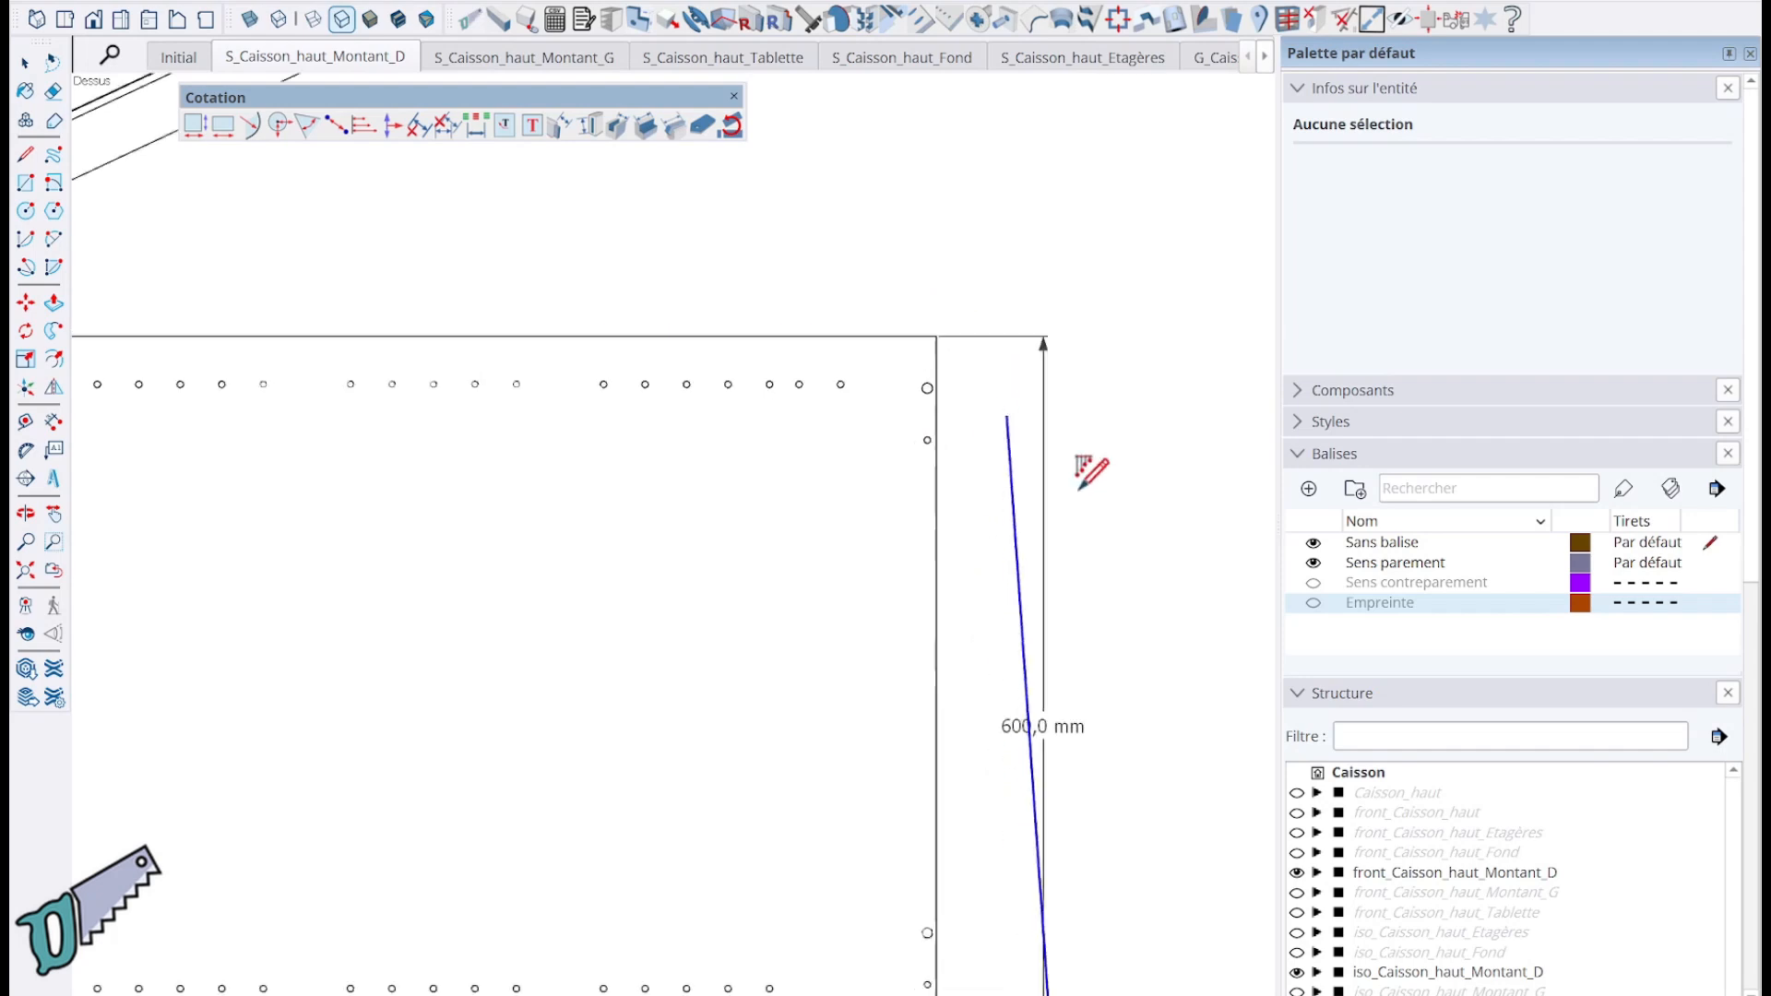
scroll(1088, 470, down, 1)
click(1135, 646)
scroll(1121, 775, down, 1)
scroll(1110, 872, up, 2)
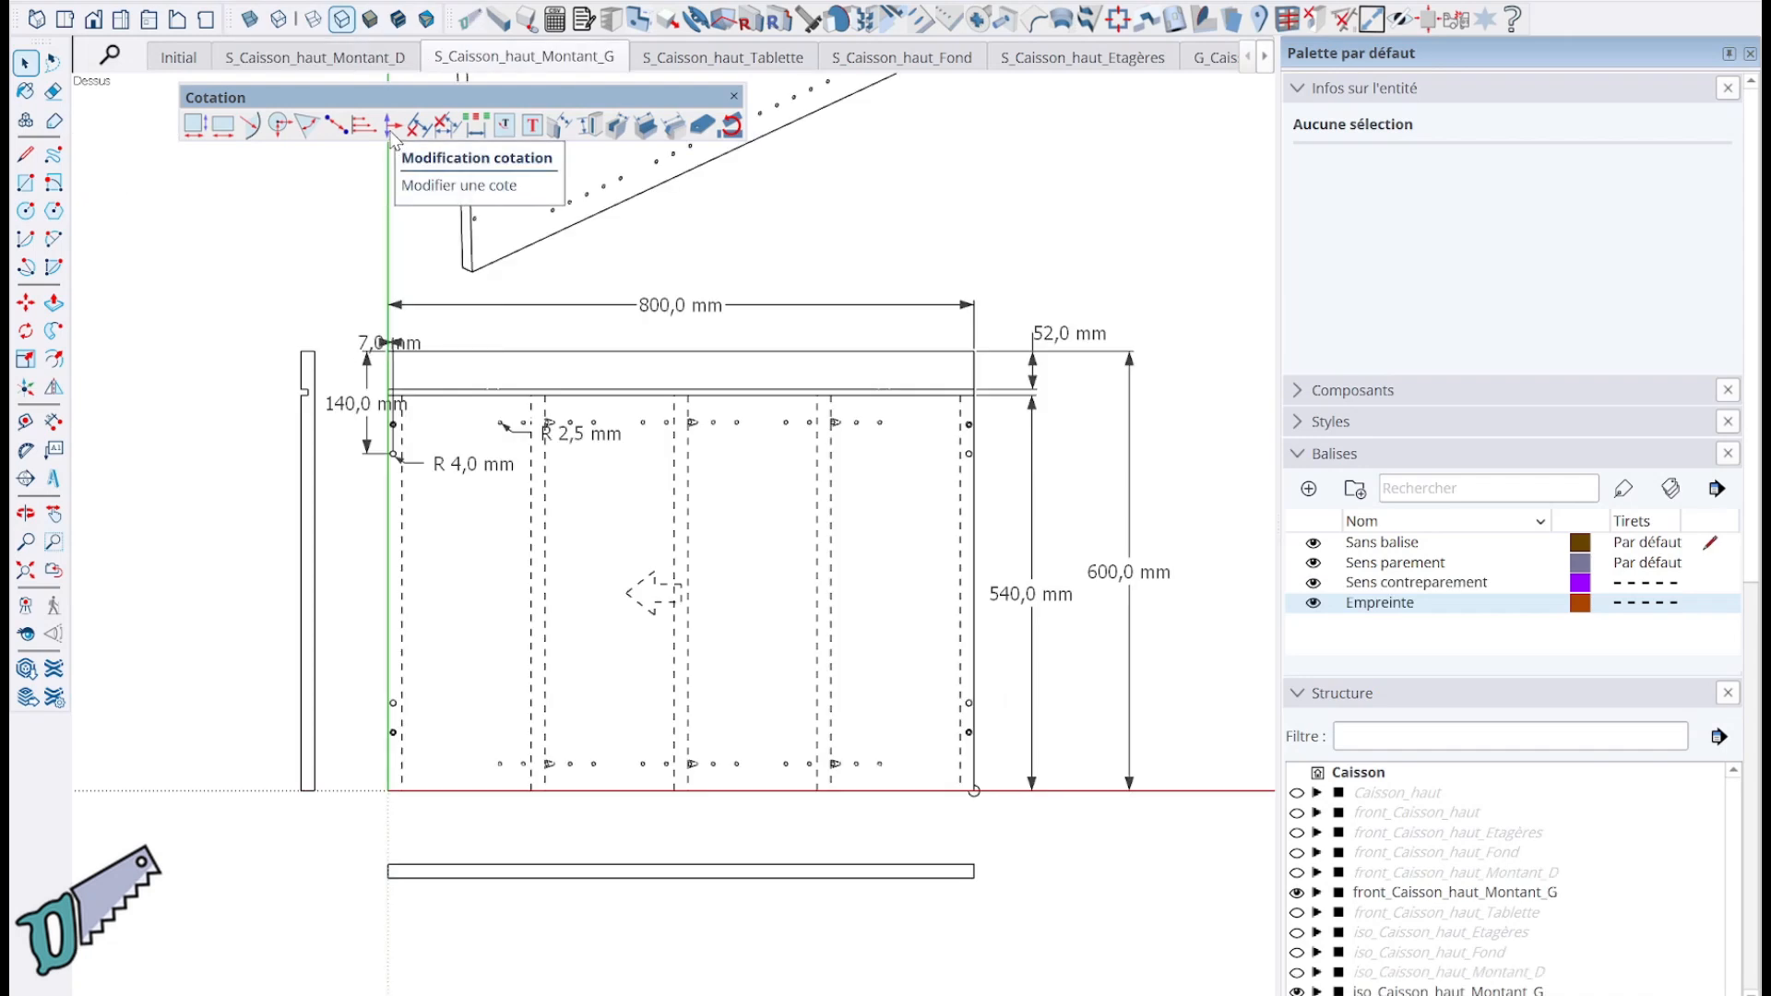
Move the 600 mm, 540 mm and 52 mm vertical dimensions of the S_Caisson_haut_Montant_G face view farther out from the panel.
click(392, 135)
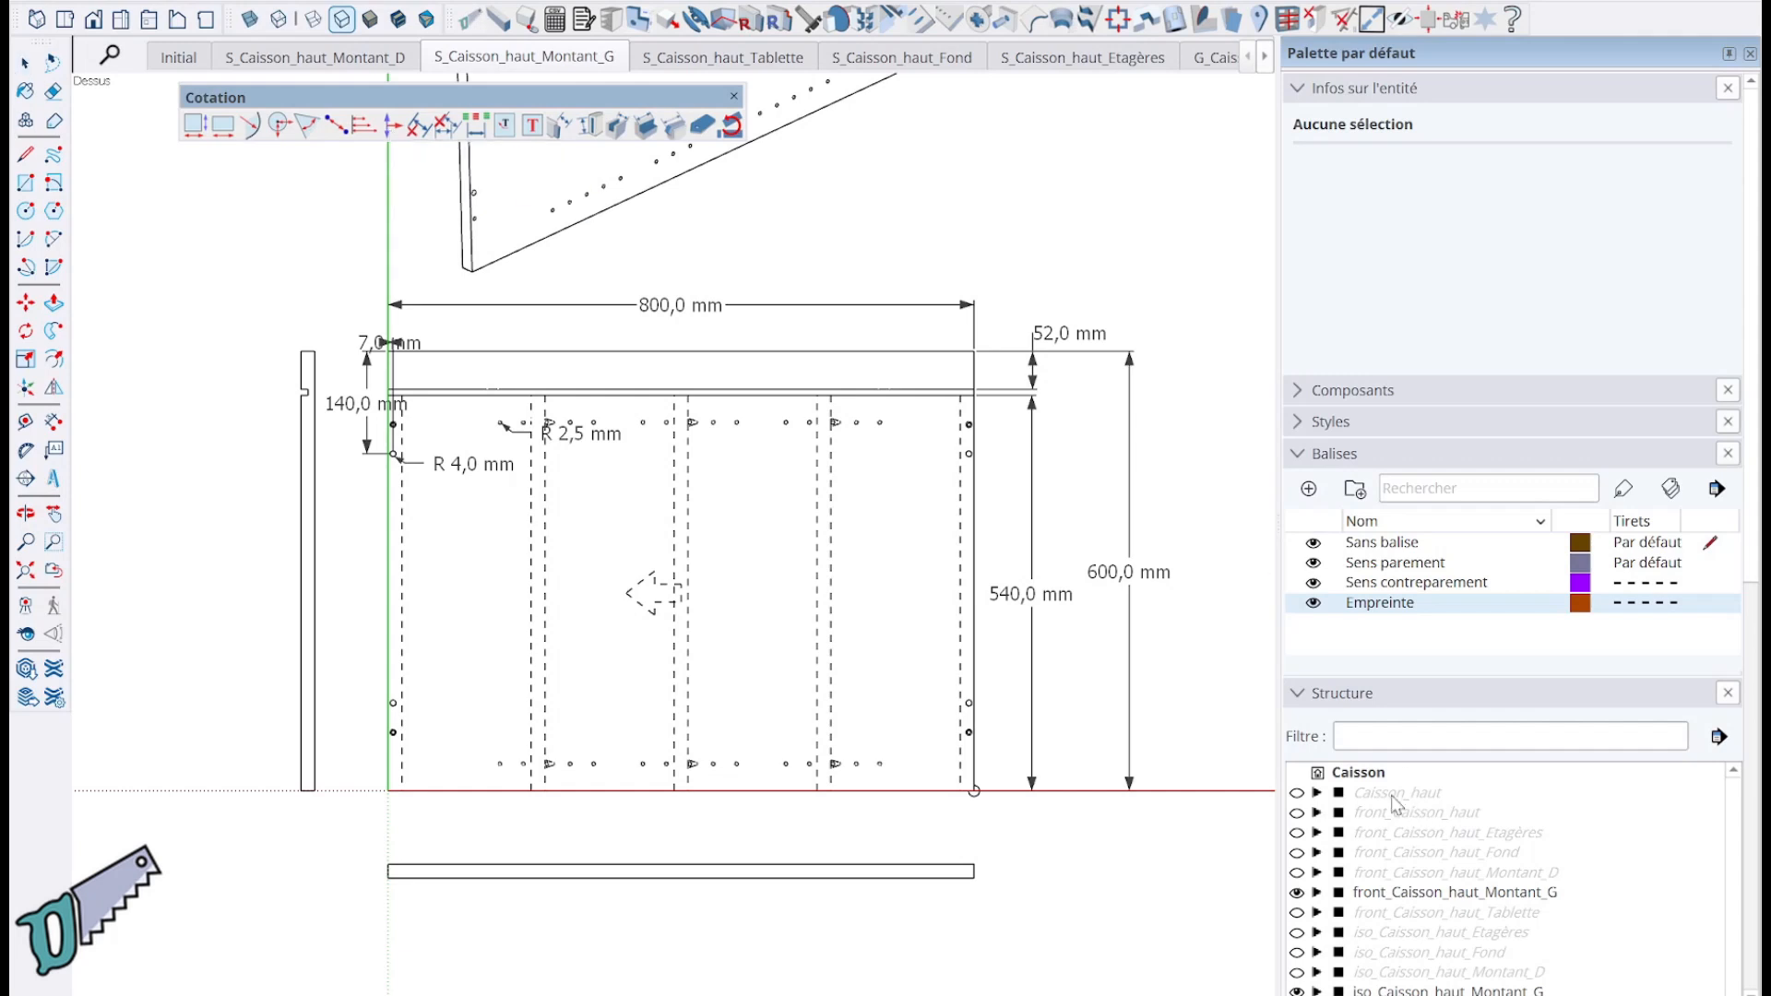
click(1151, 578)
click(1195, 572)
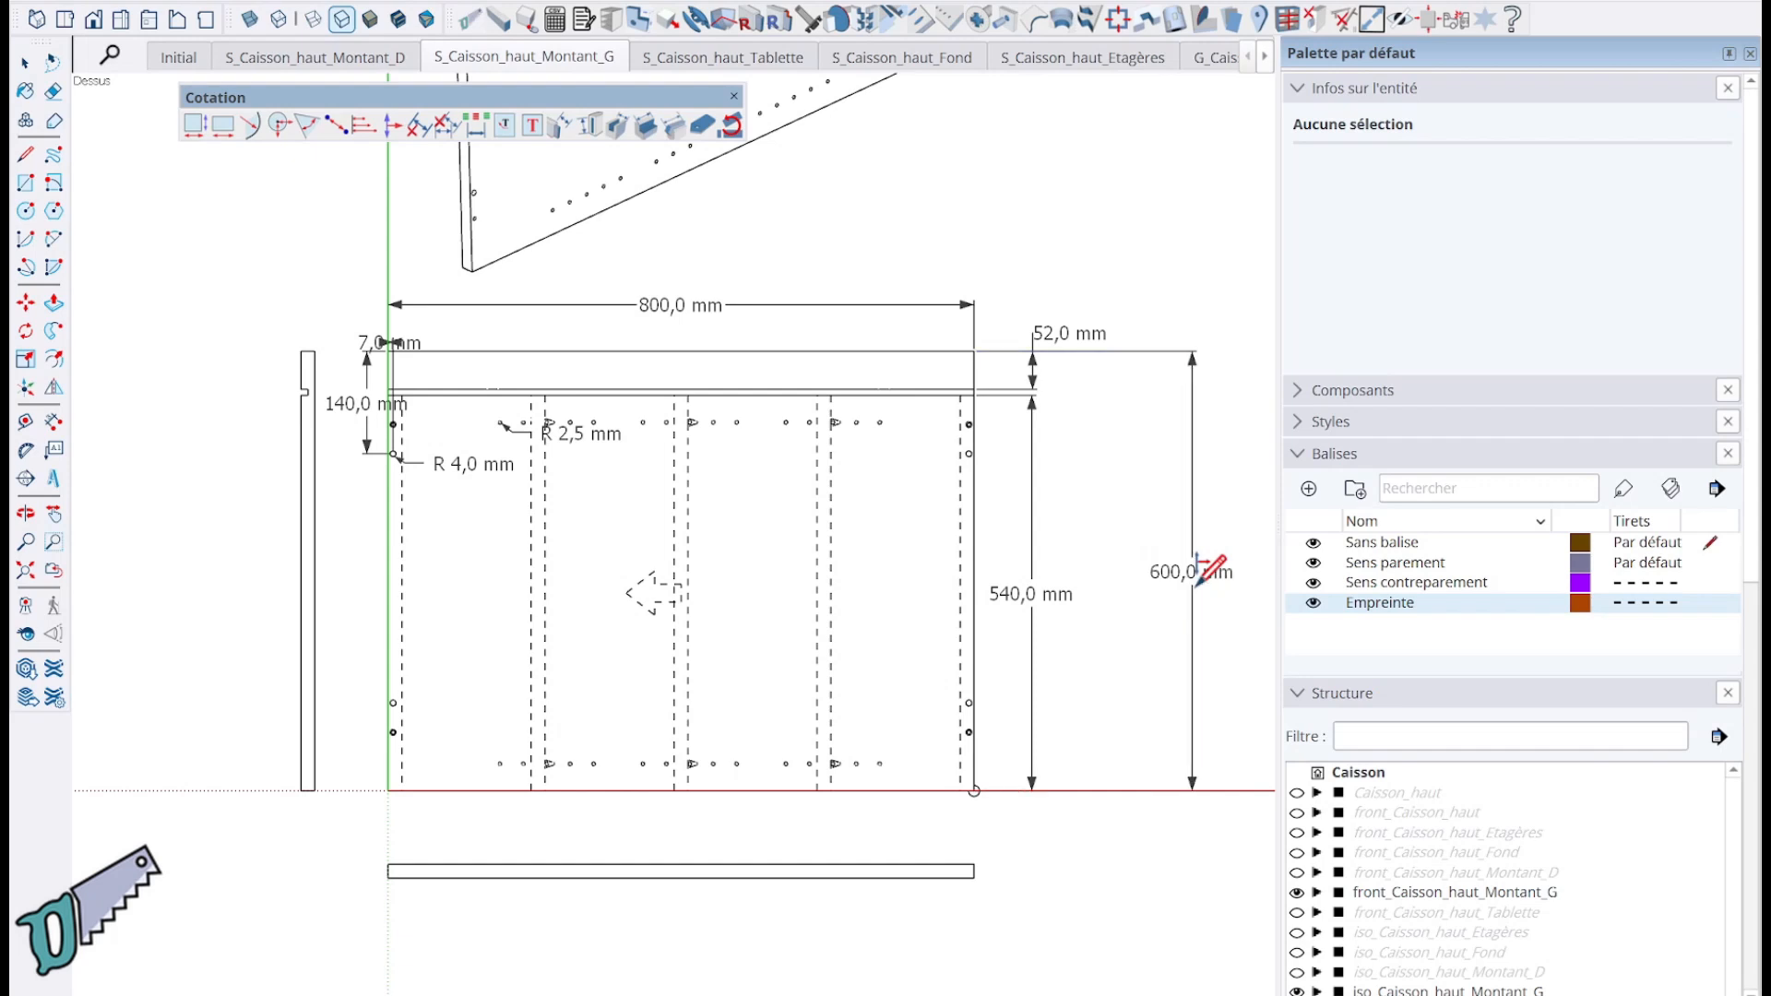
click(1029, 598)
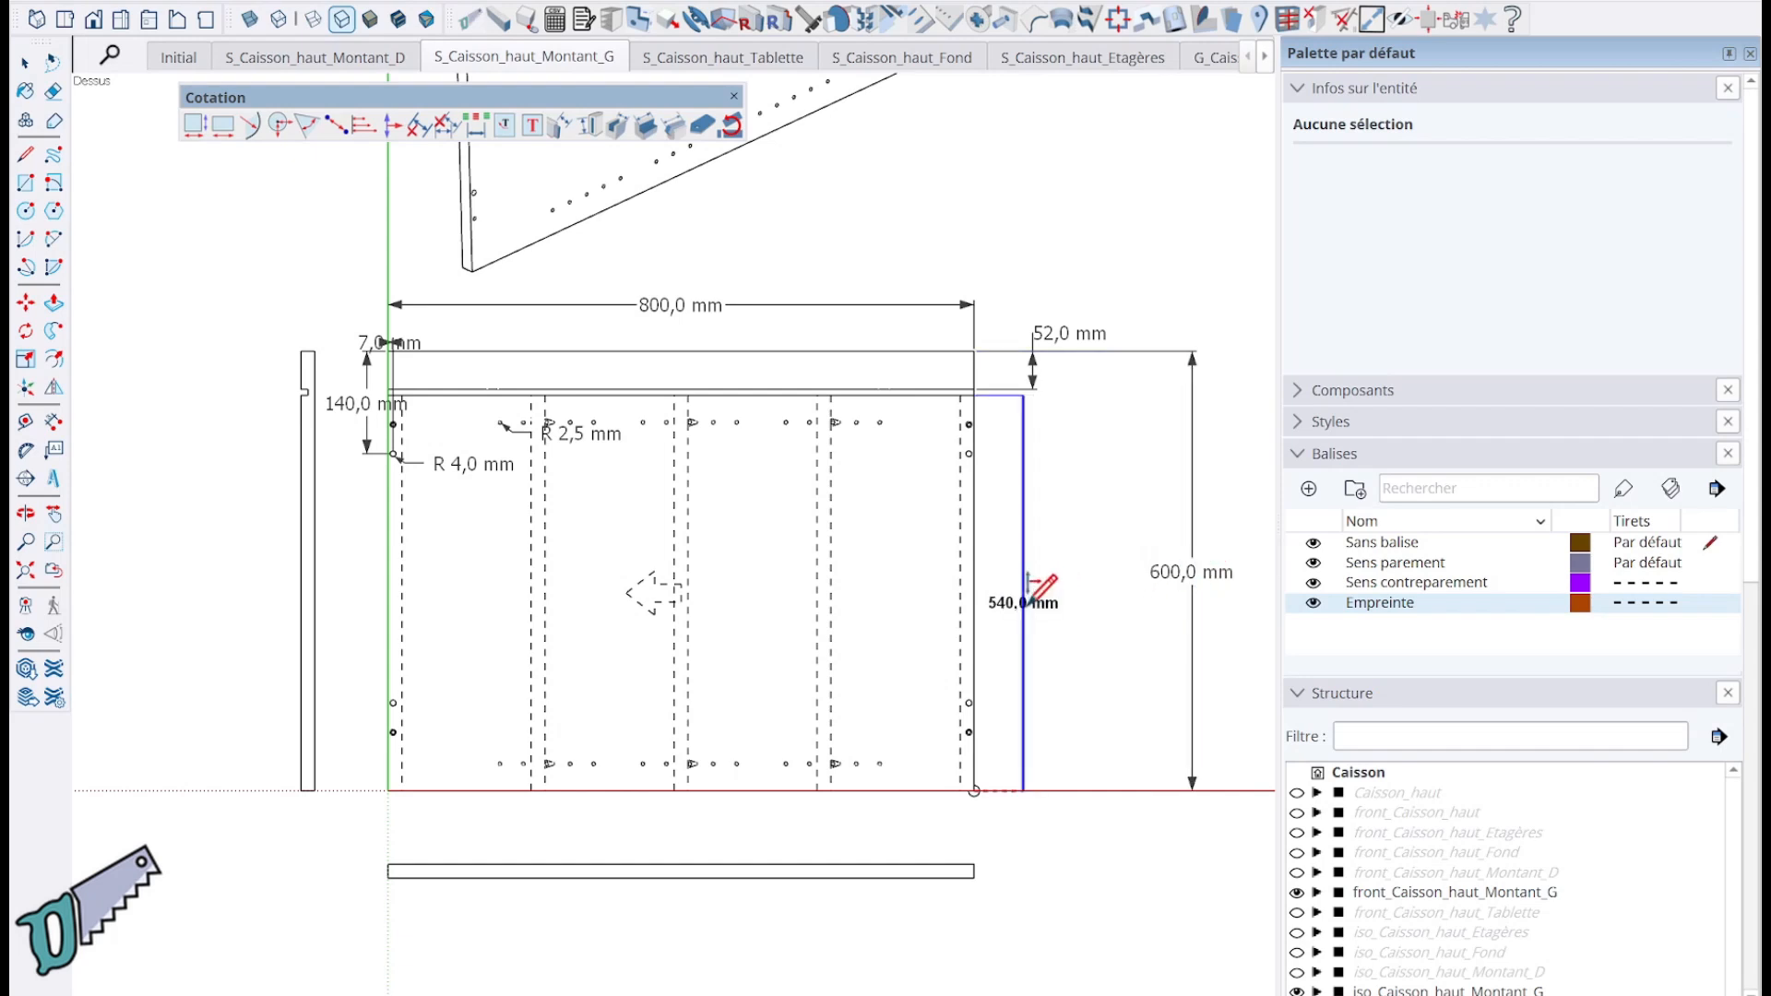
click(1083, 595)
click(1035, 358)
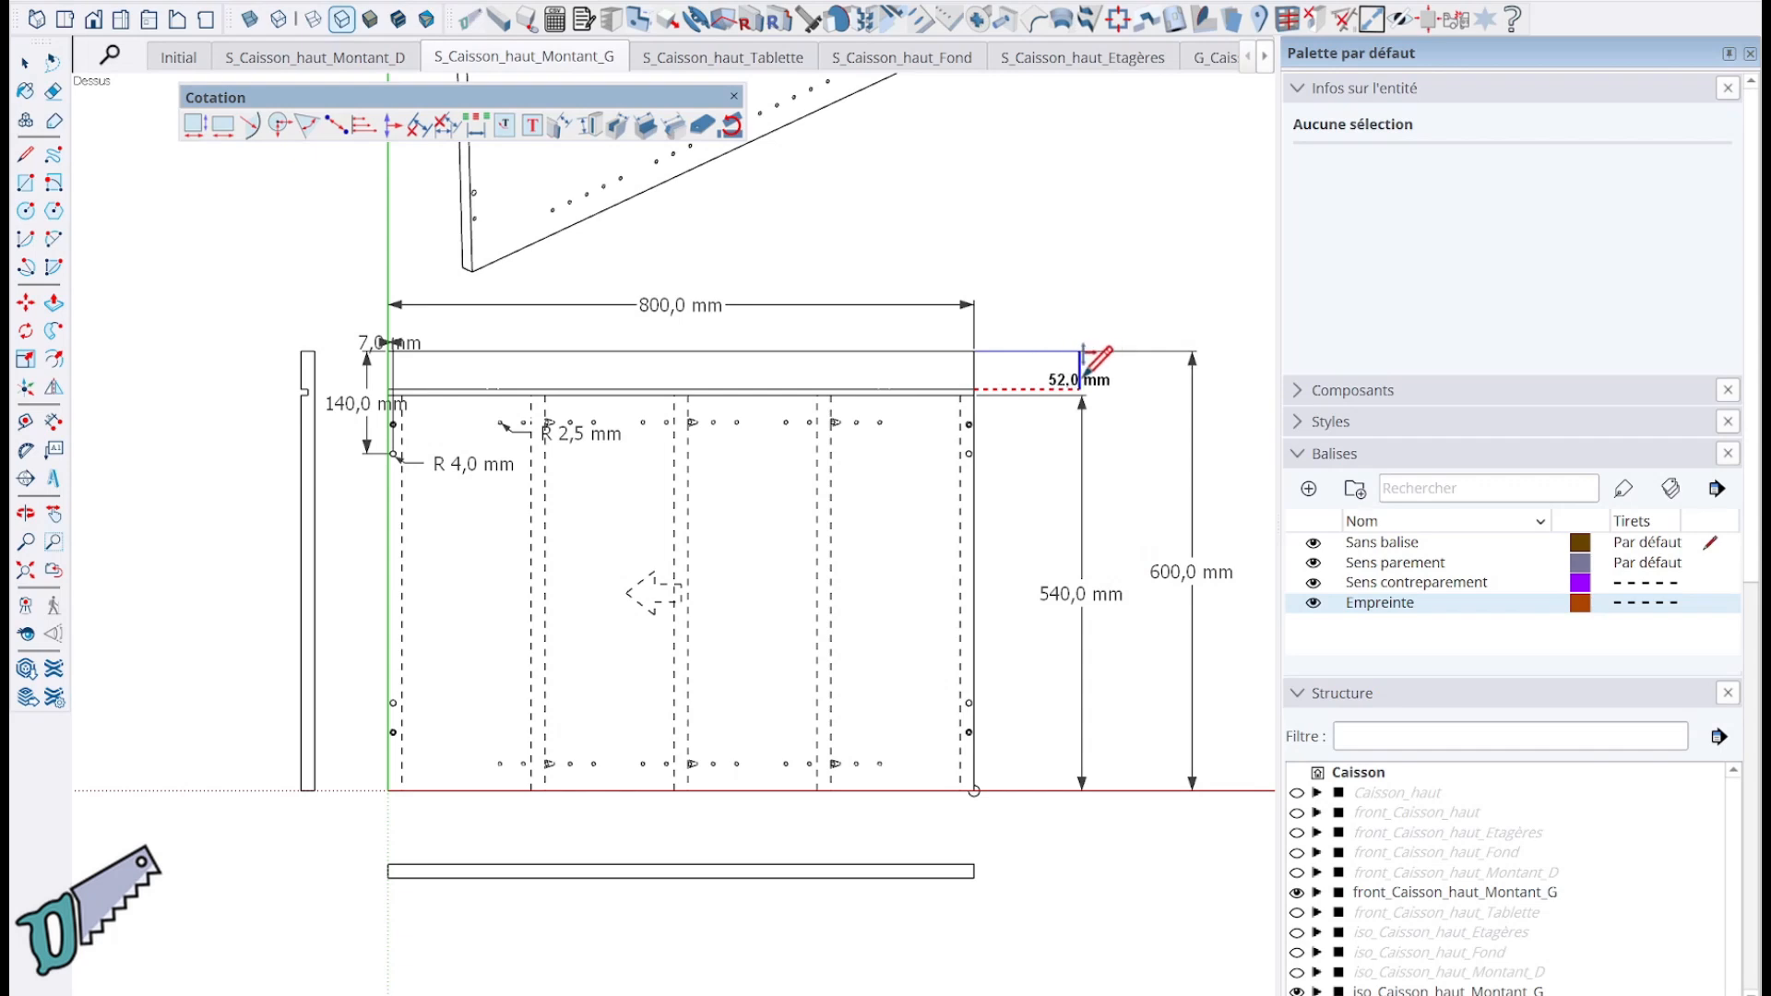
click(1081, 369)
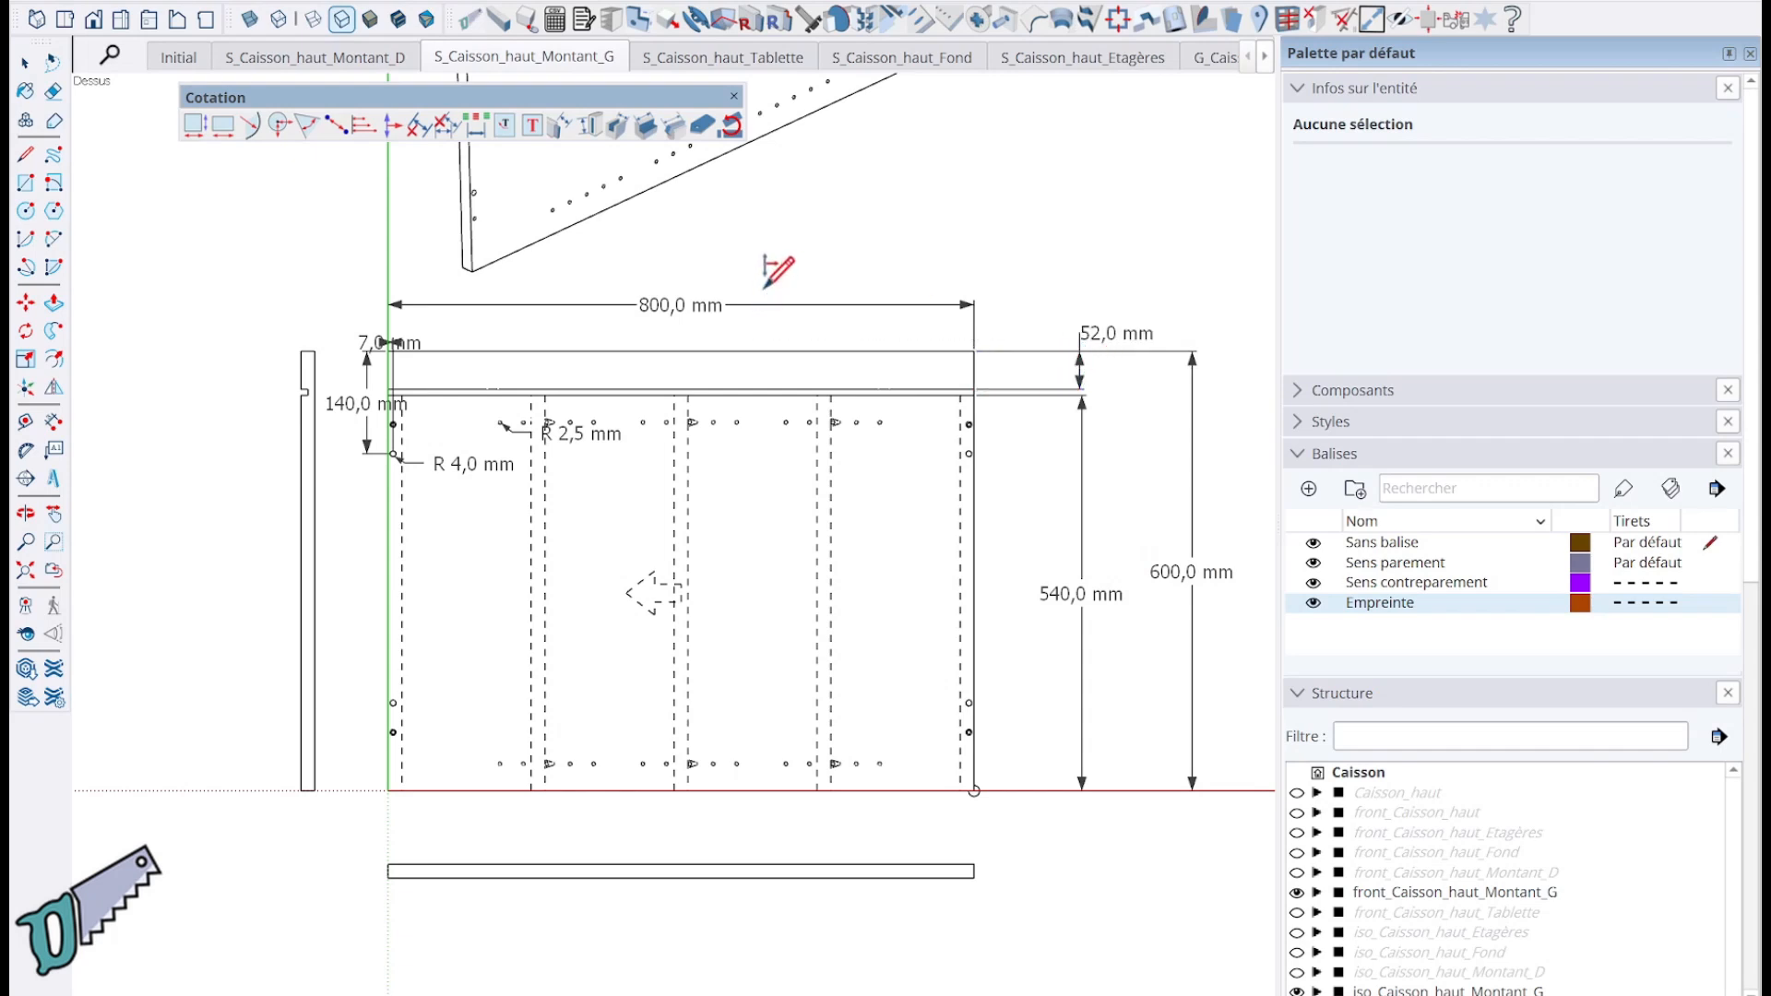
Move the 800 mm width dimension slightly higher above the face view.
click(716, 301)
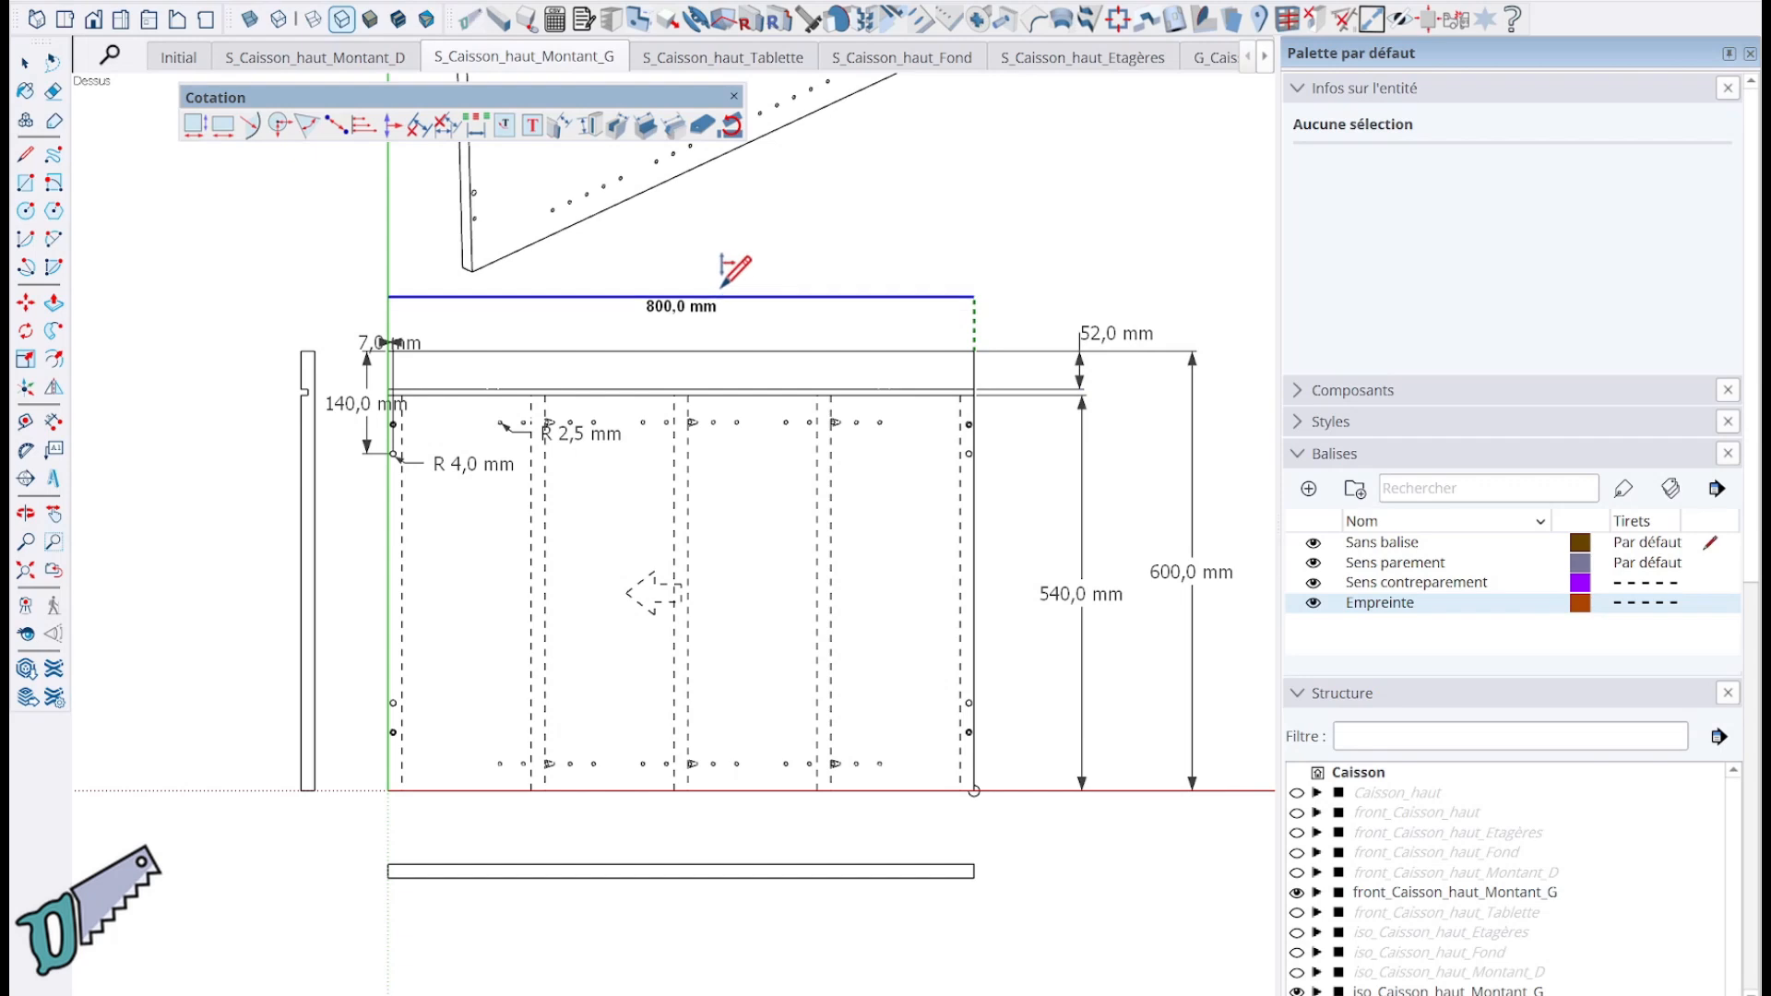
click(725, 282)
key(space)
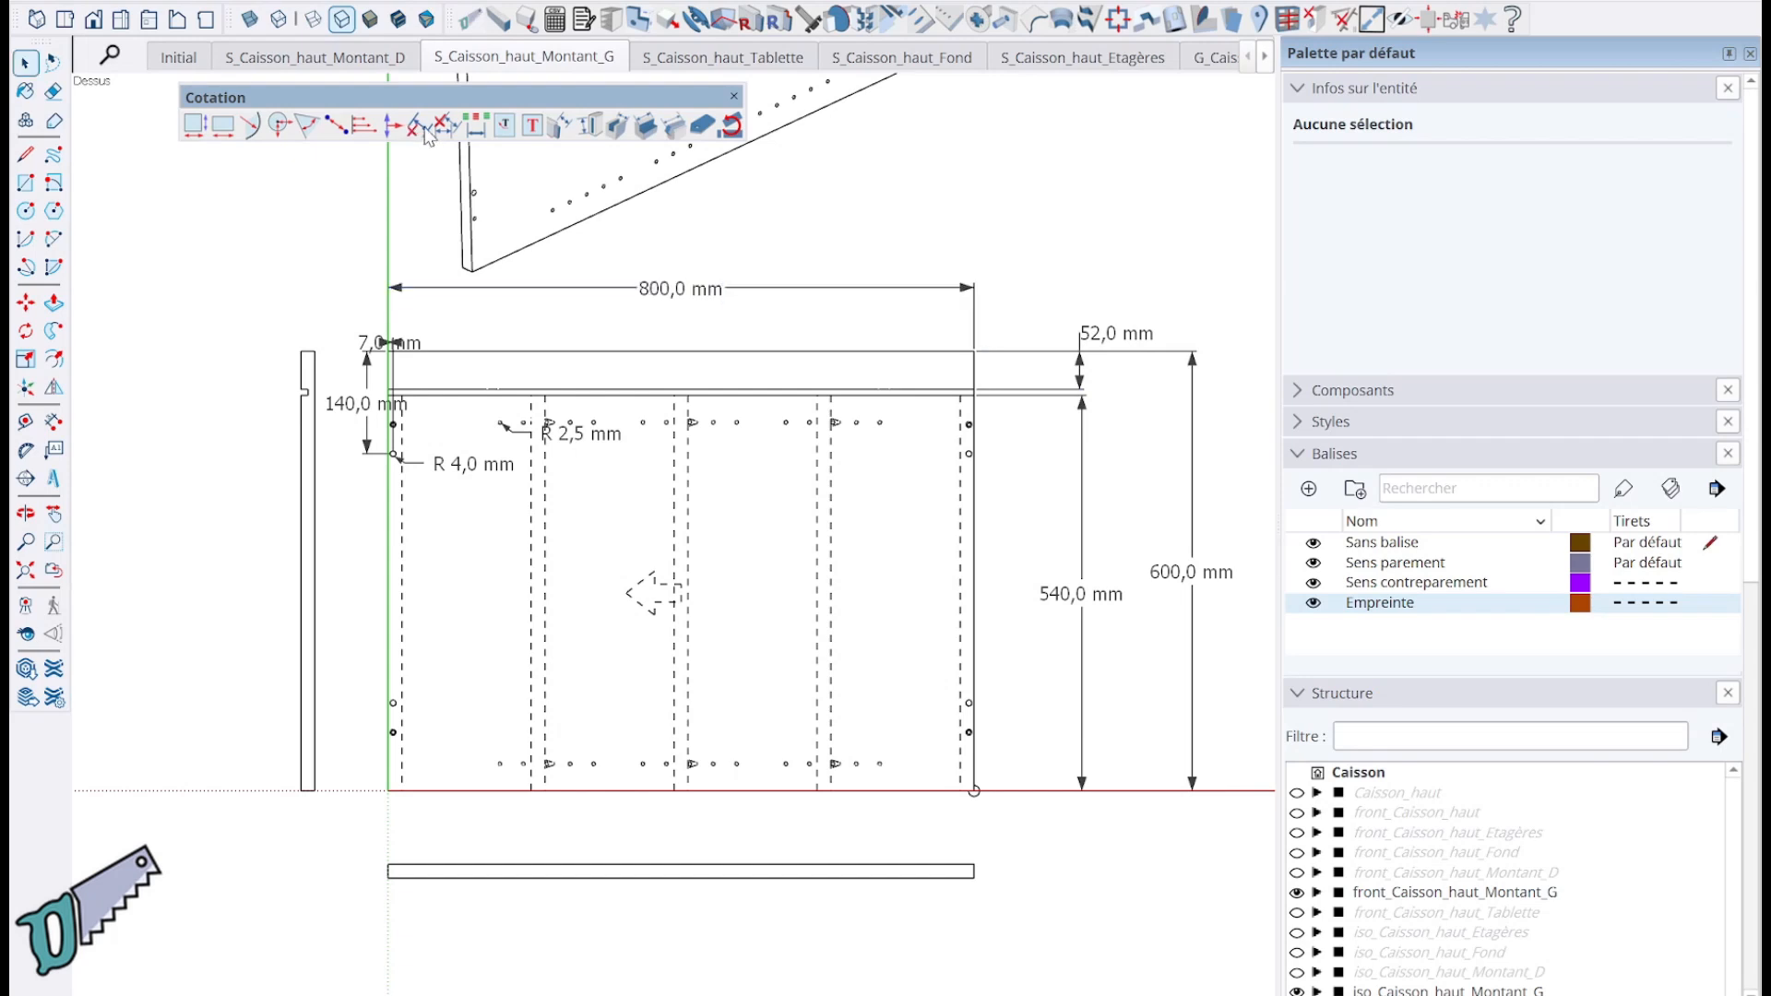
Cycle the text alignment of the 52 mm groove dimension until its text sits below the dimension line.
click(478, 129)
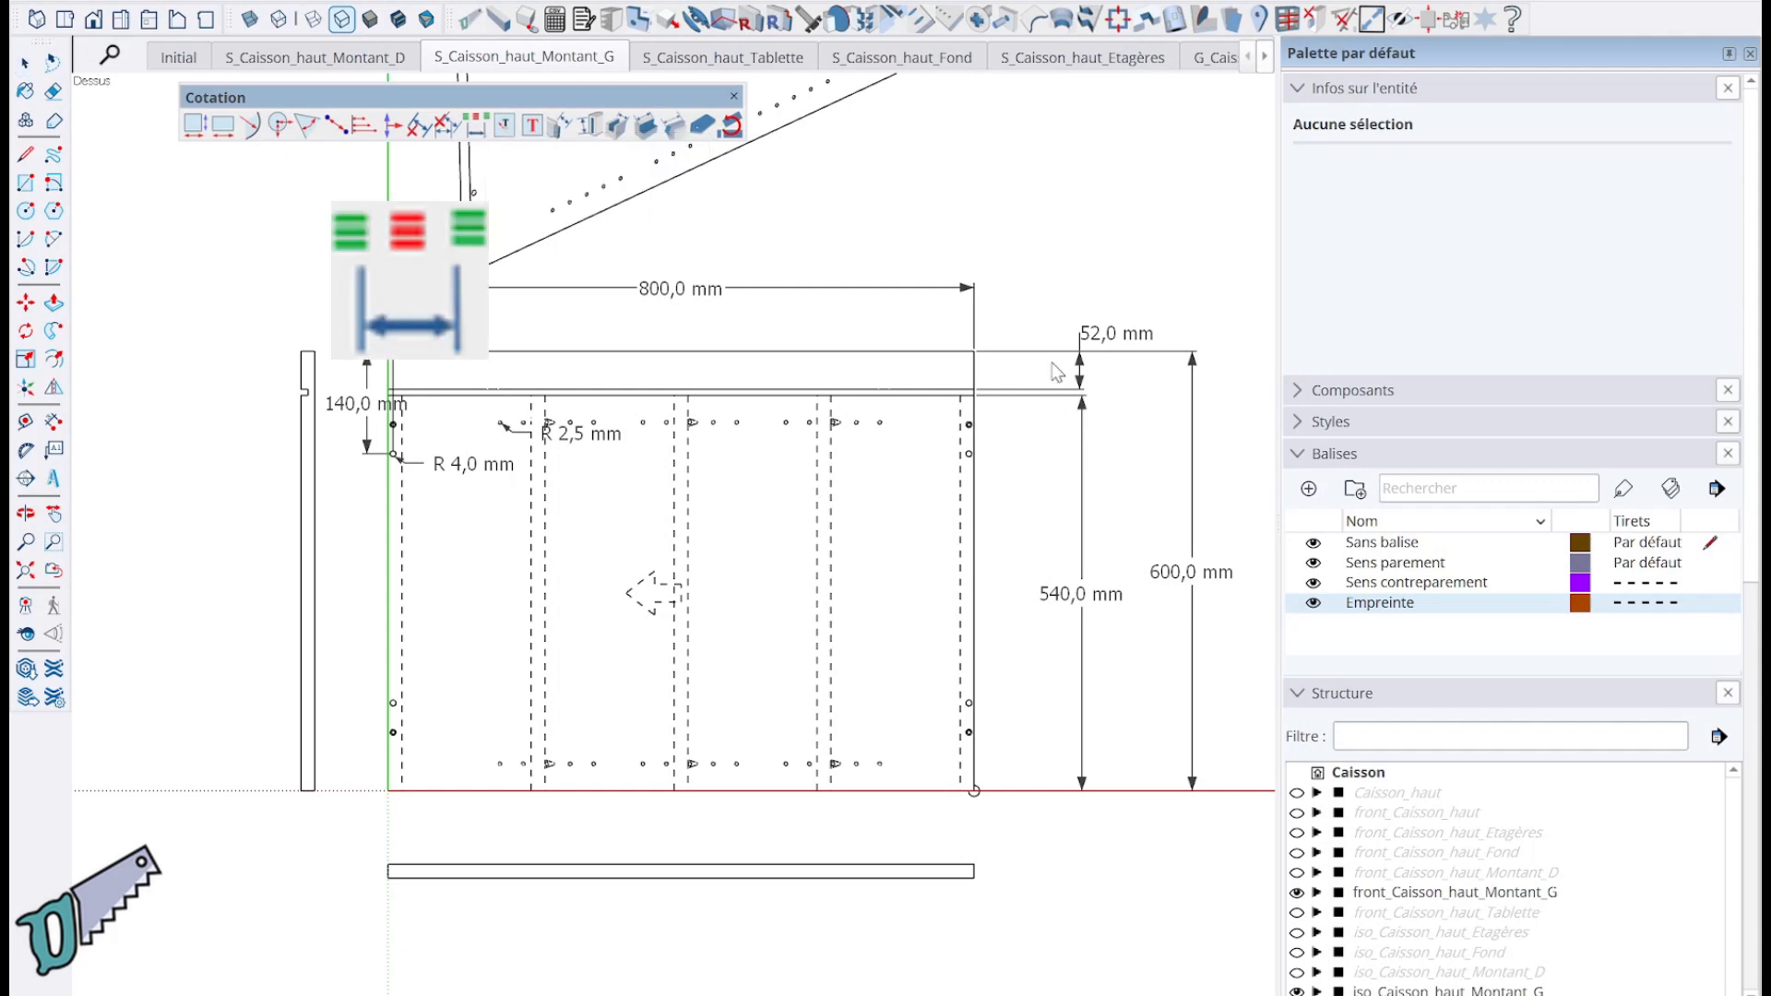
scroll(1061, 374, up, 2)
click(1084, 367)
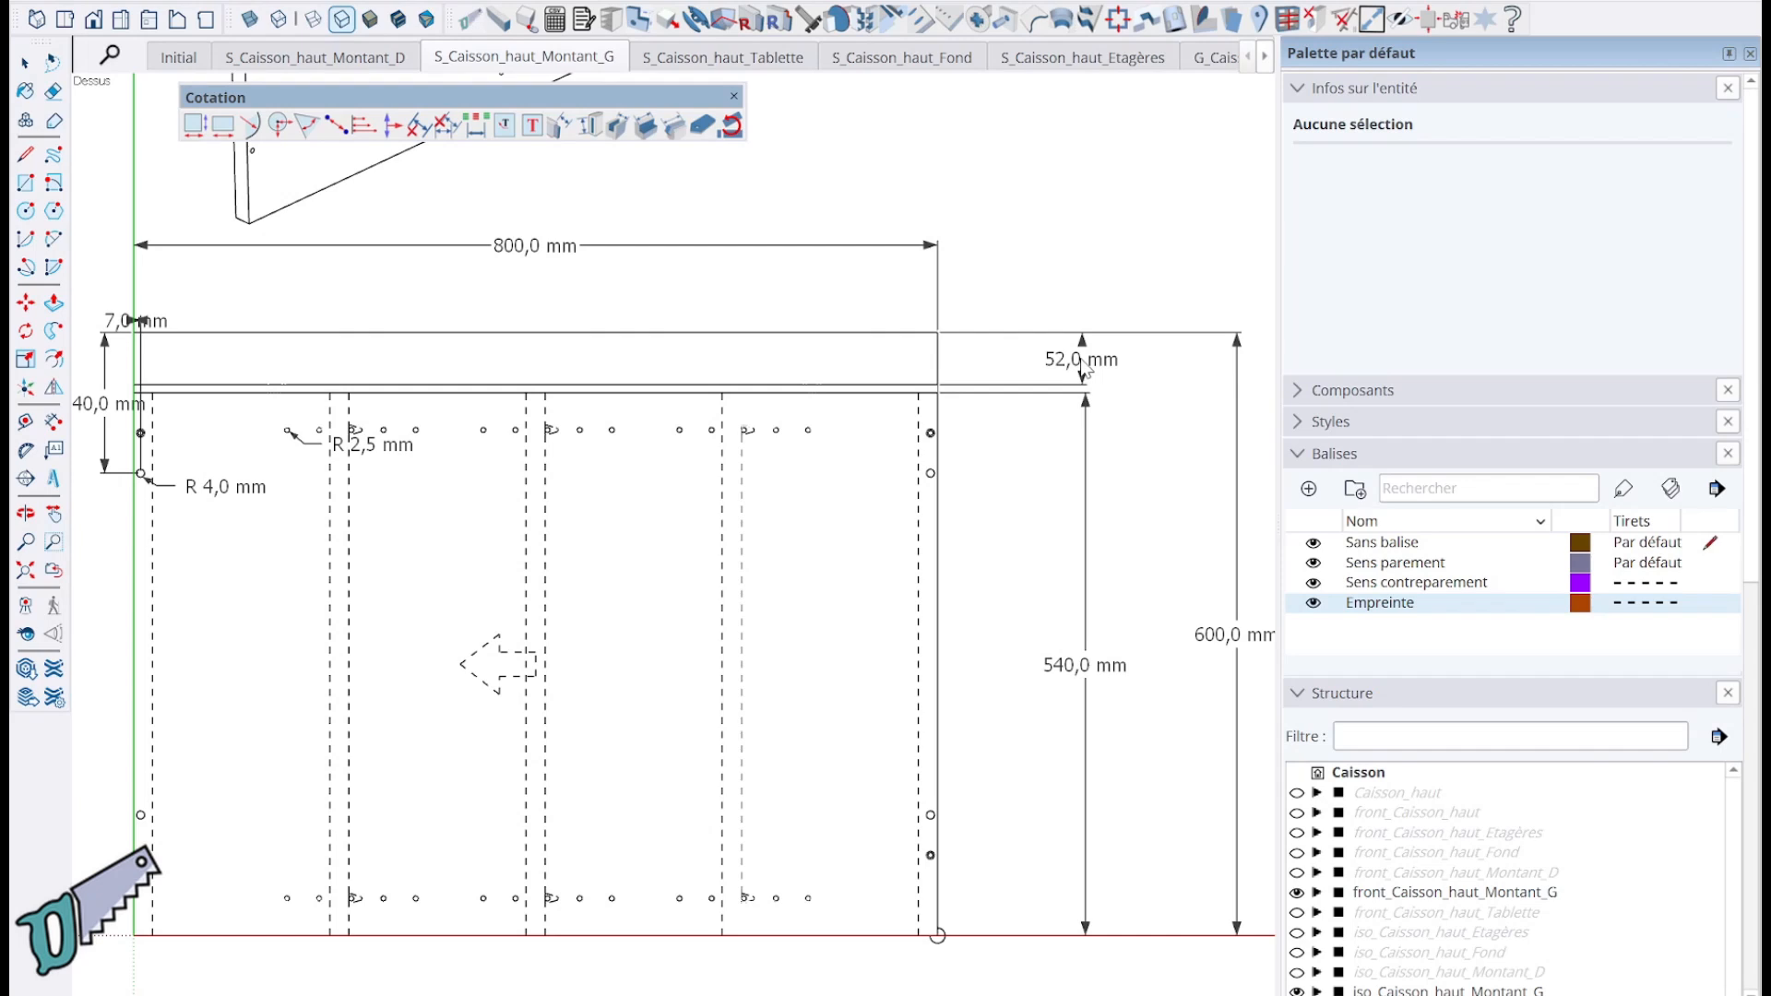
click(1085, 368)
click(1085, 368)
click(1085, 368)
click(1085, 368)
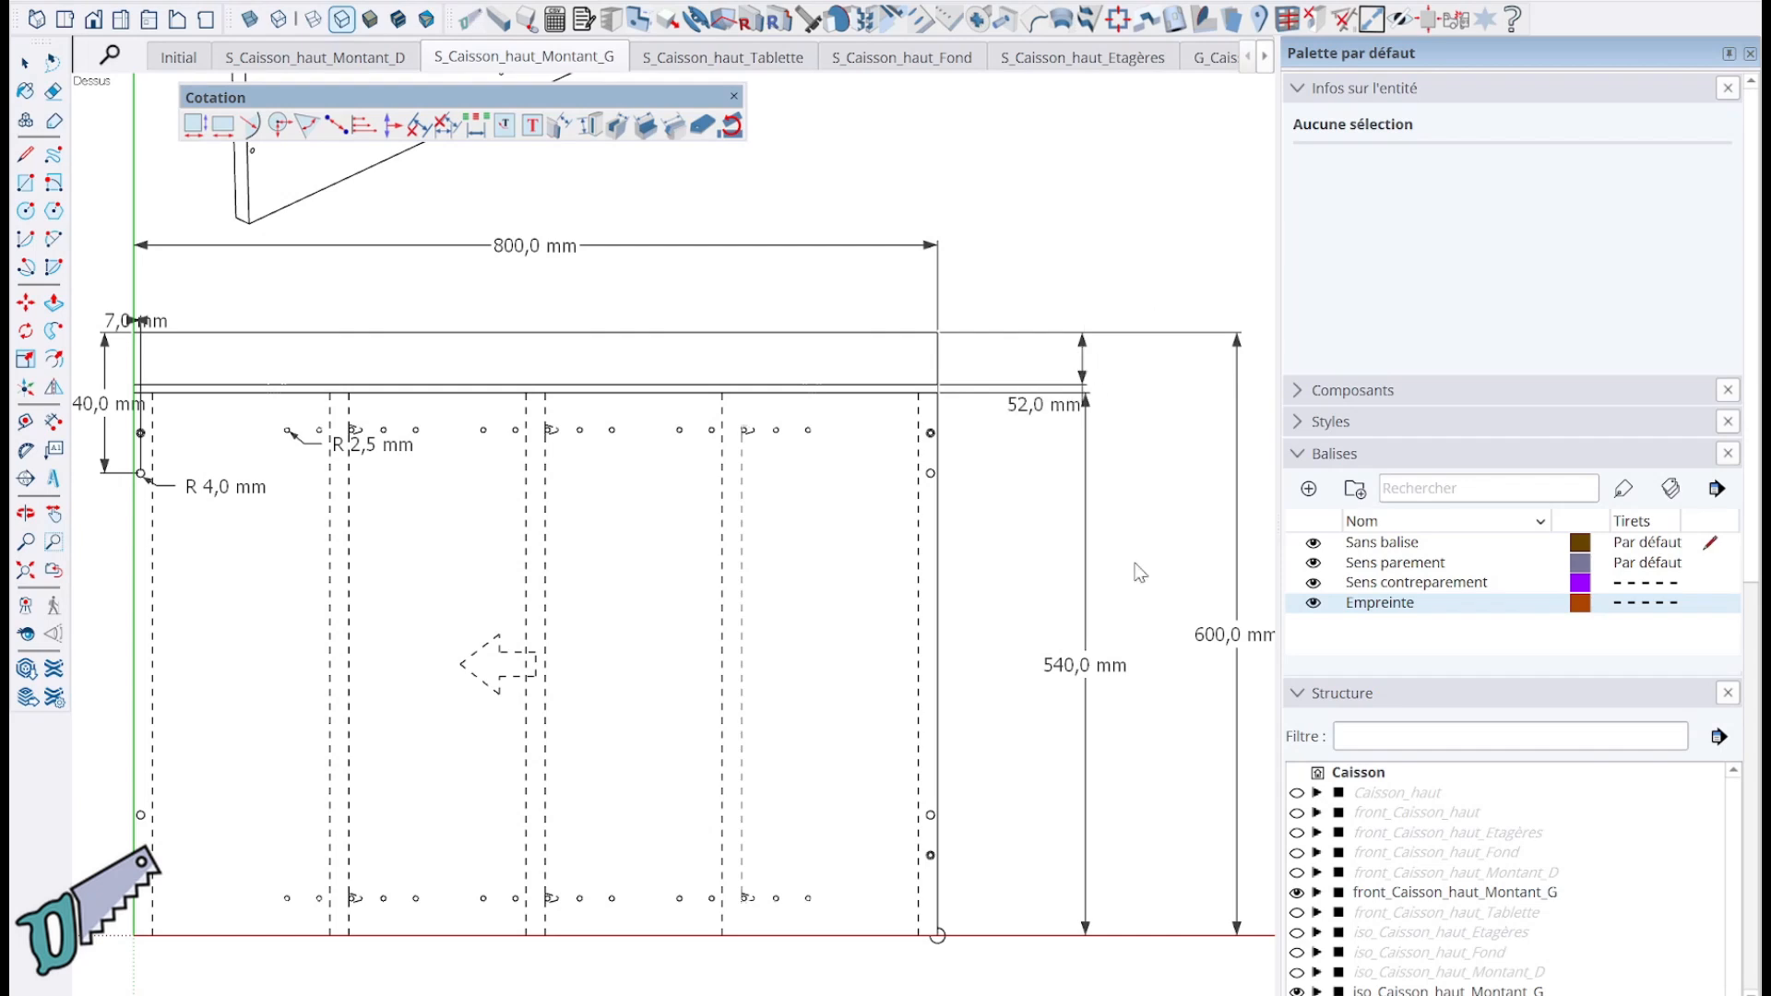
Cycle the text alignment of the 540 mm and 600 mm dimensions through its positions and back to centred.
click(1082, 671)
click(1083, 672)
click(1082, 670)
click(1235, 643)
click(1236, 643)
click(1236, 643)
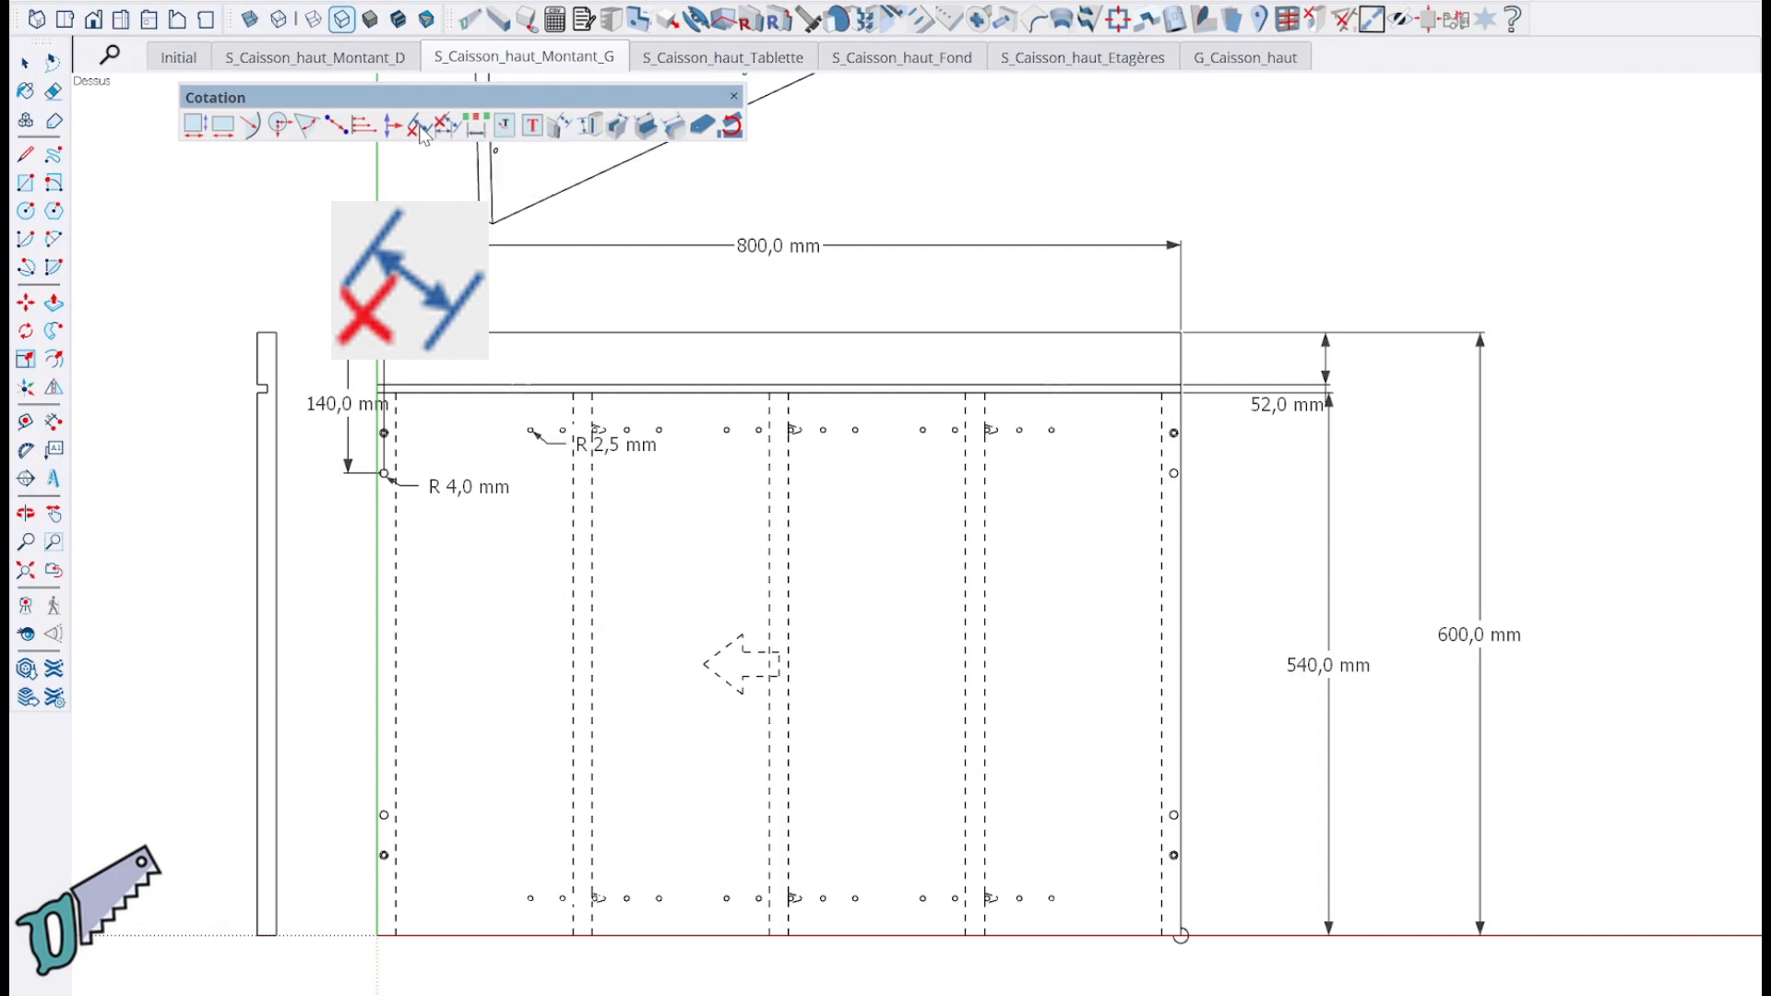
Delete the 540 mm, 52 mm, R 4,0 mm and R 2,5 mm dimensions one by one with the dimension deletion tool.
click(441, 129)
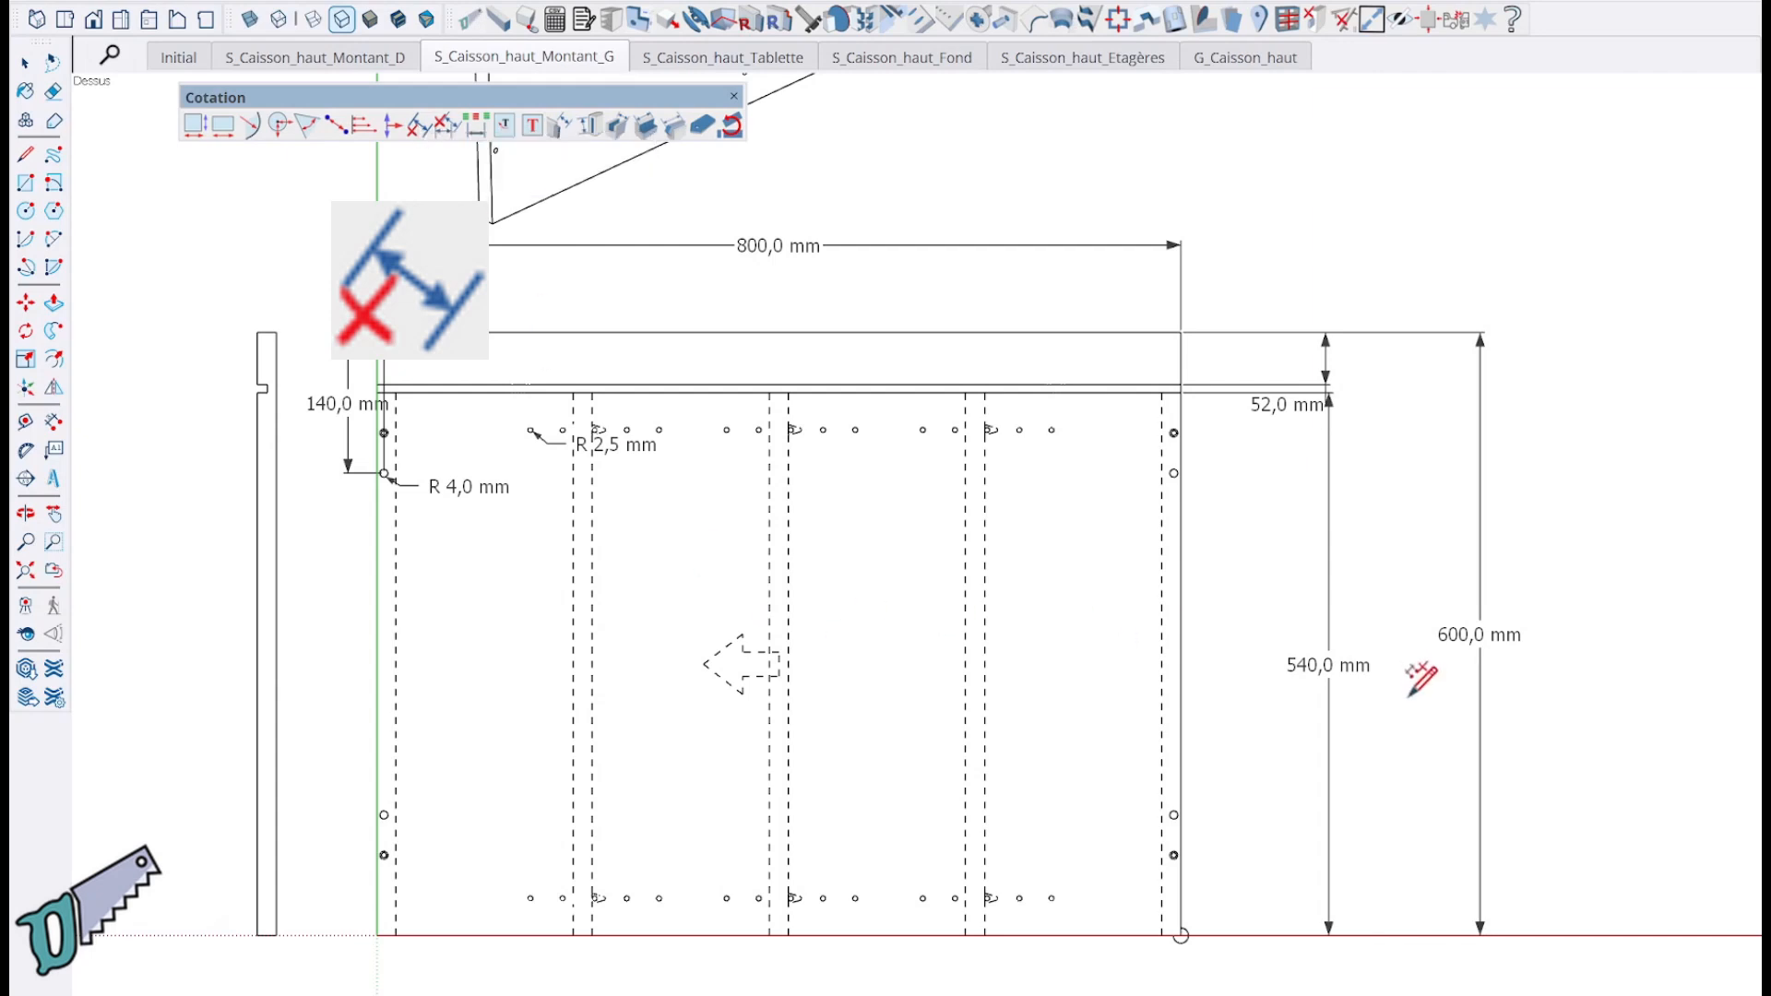
click(1327, 650)
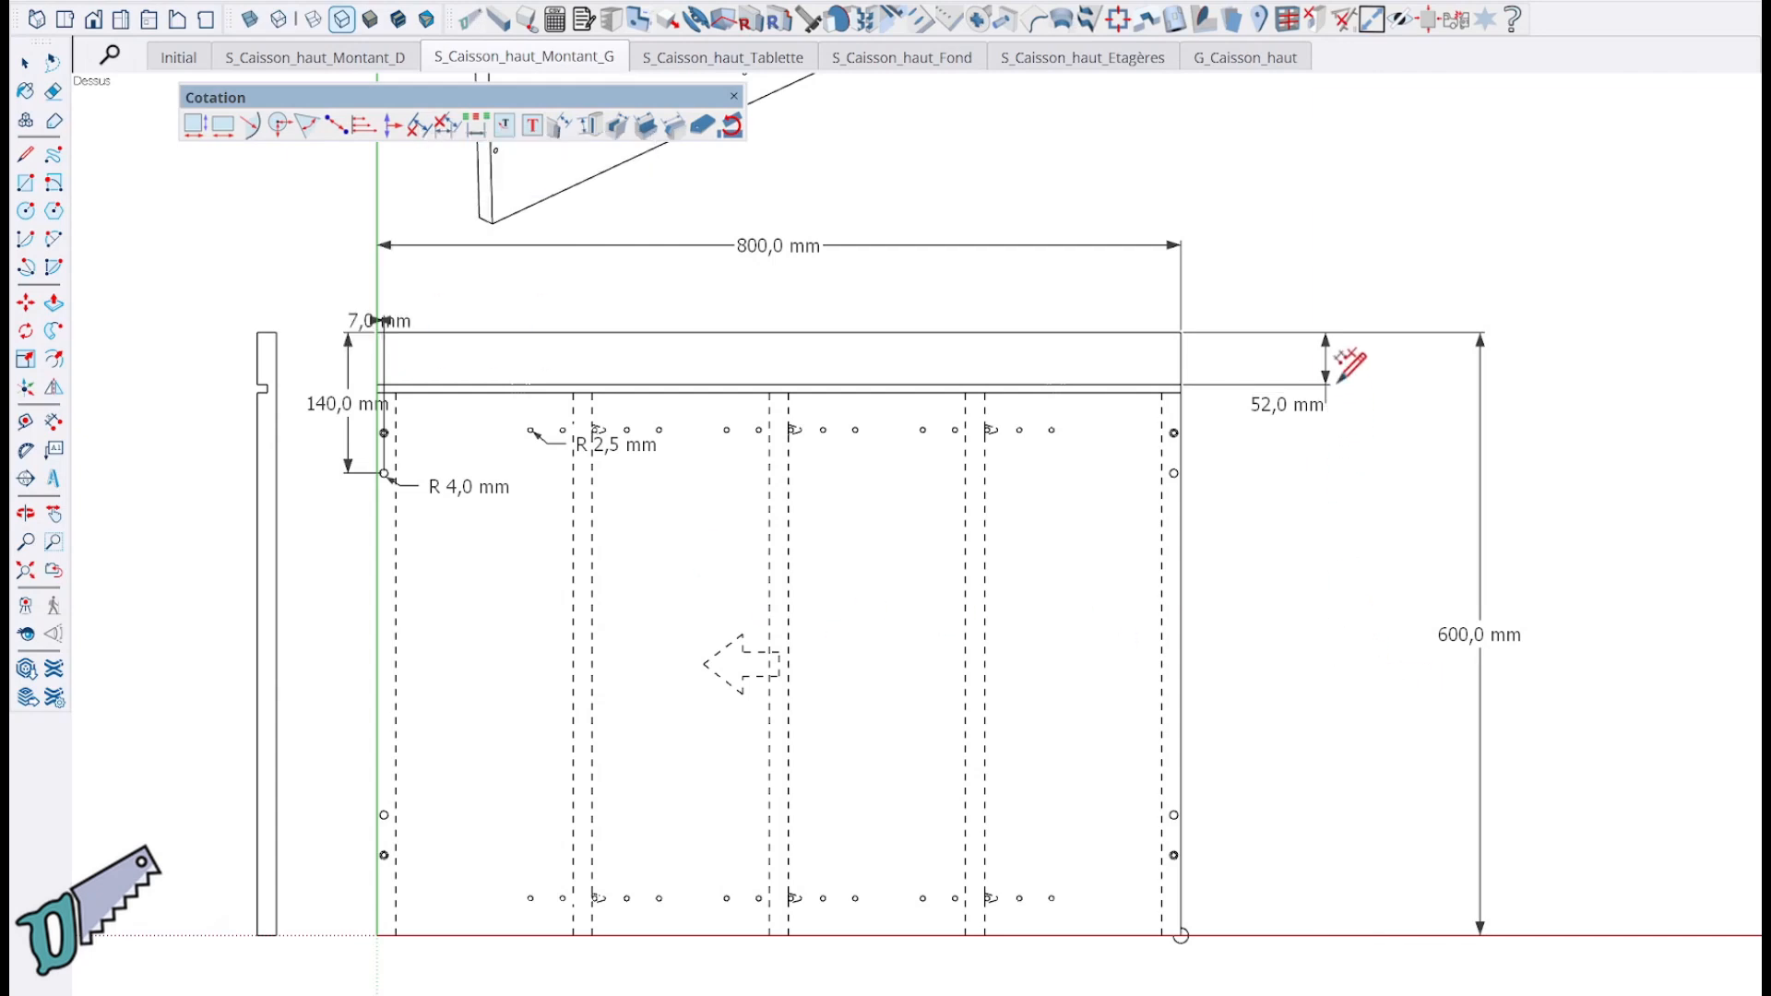
click(1328, 356)
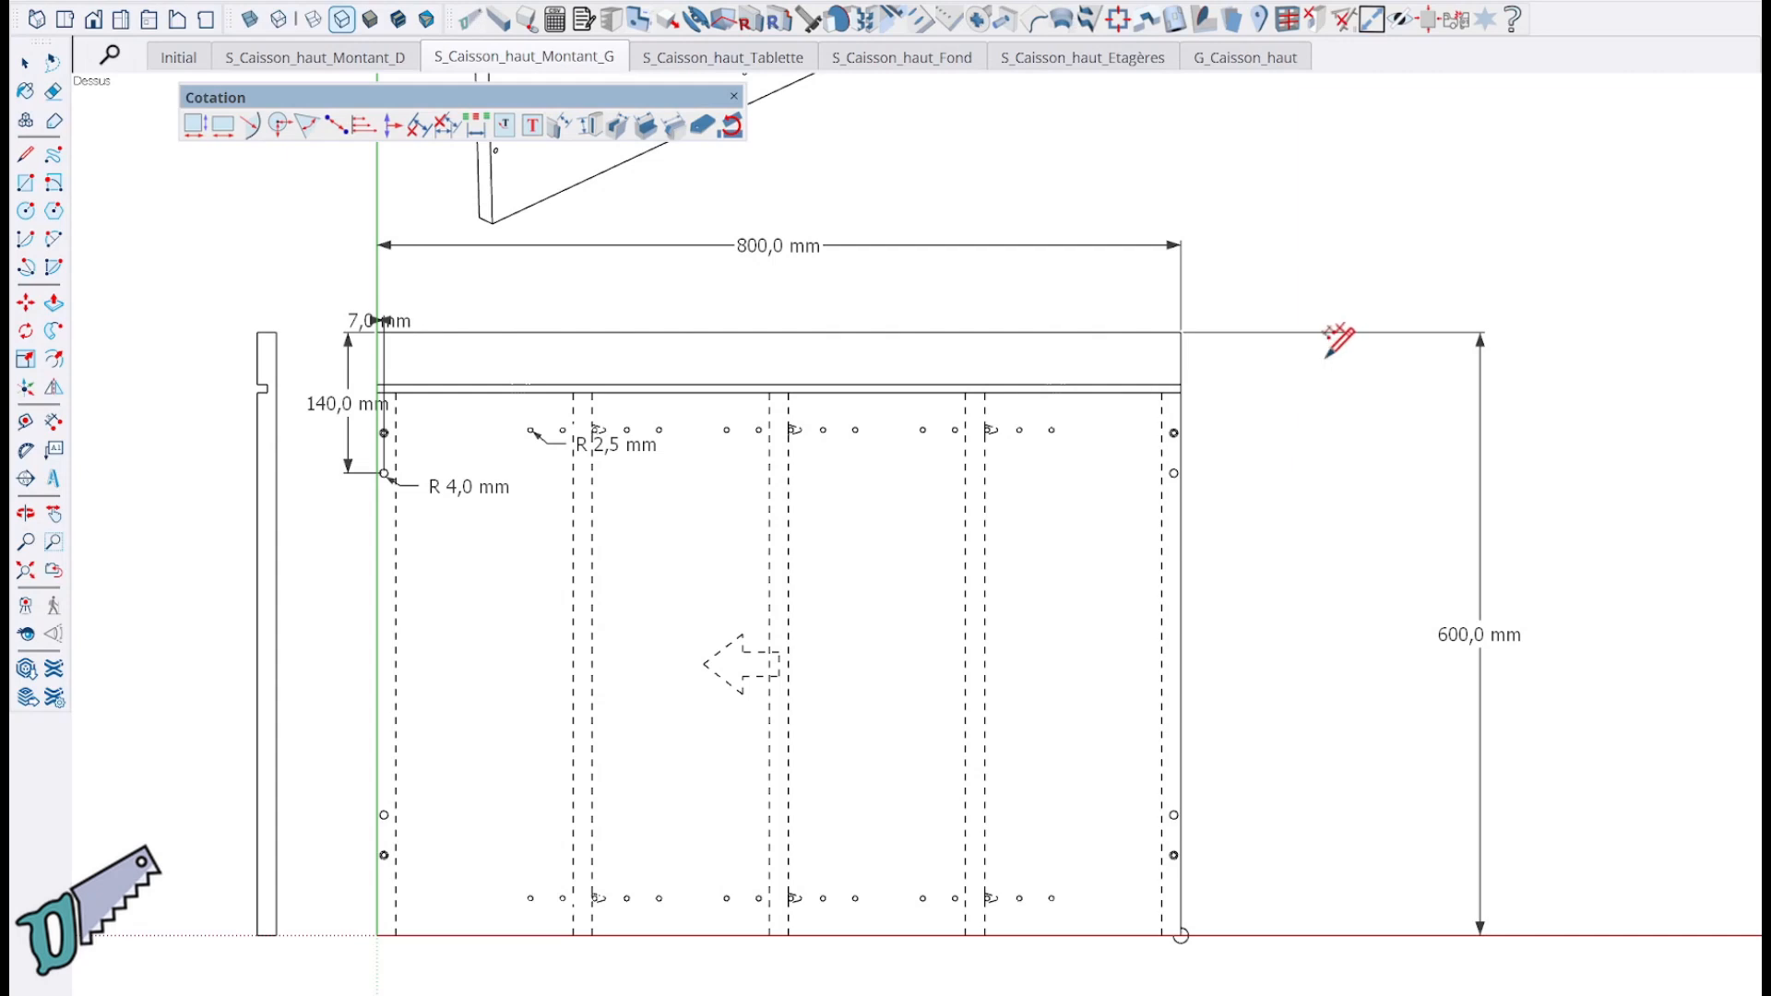
scroll(356, 498, up, 5)
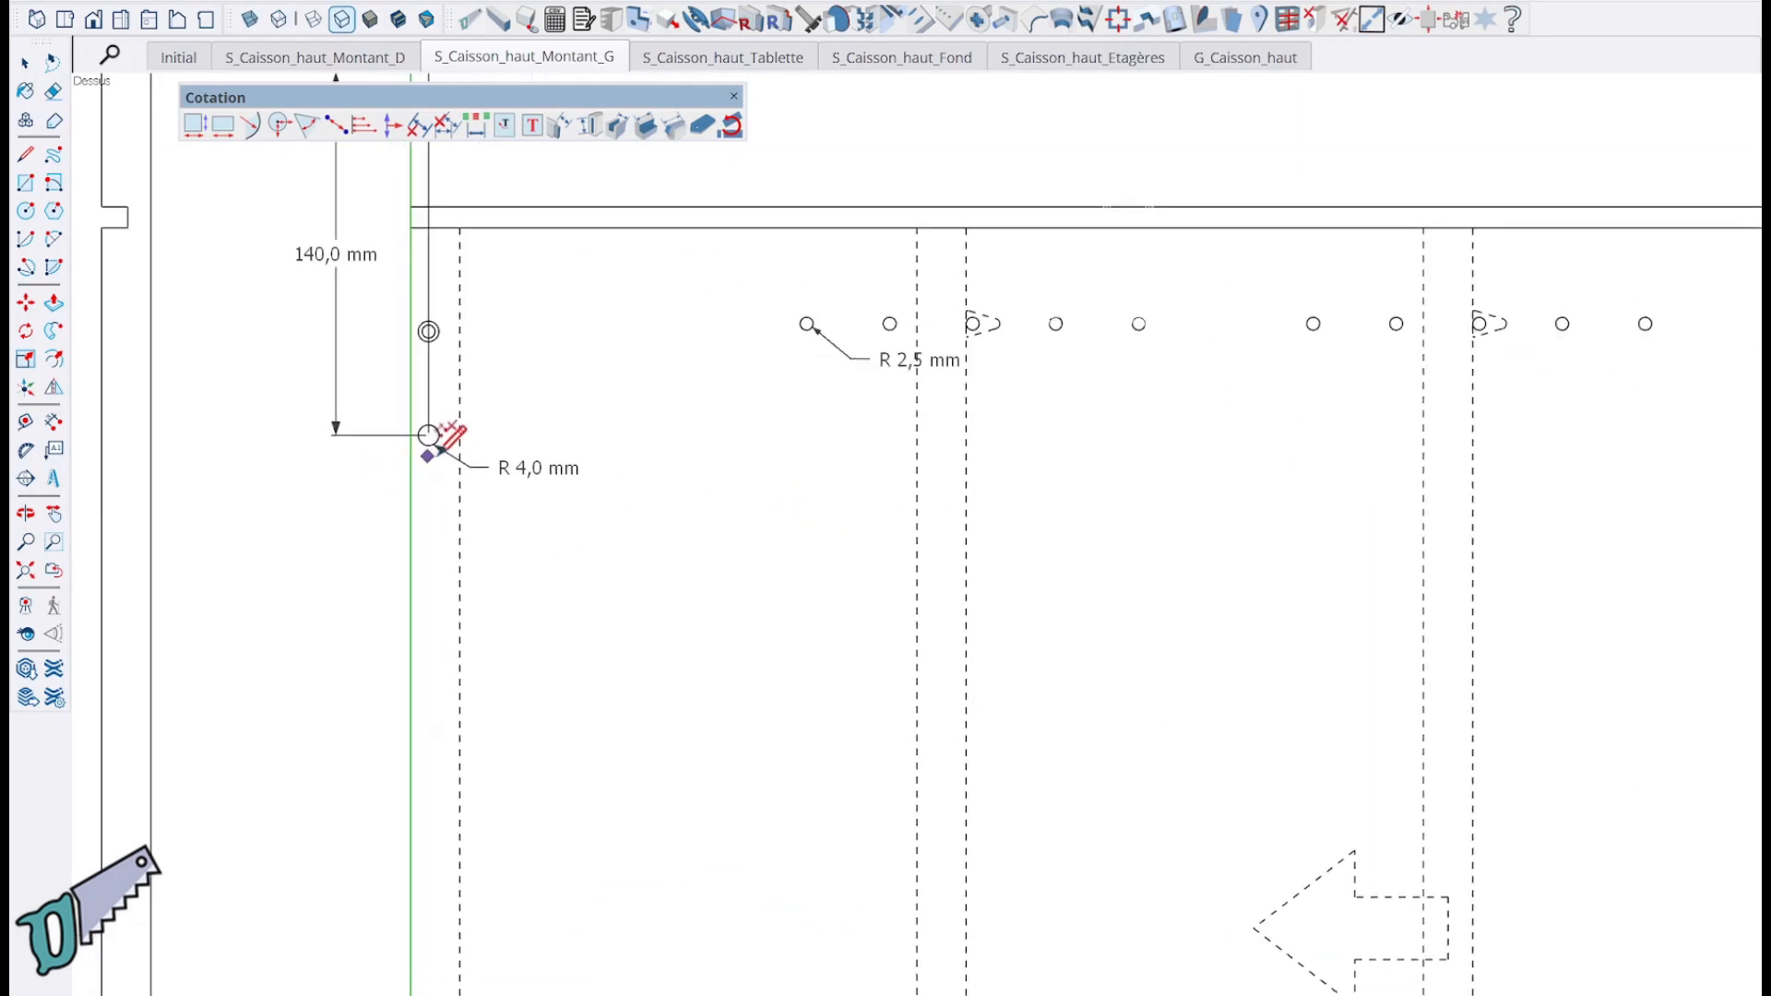
click(435, 442)
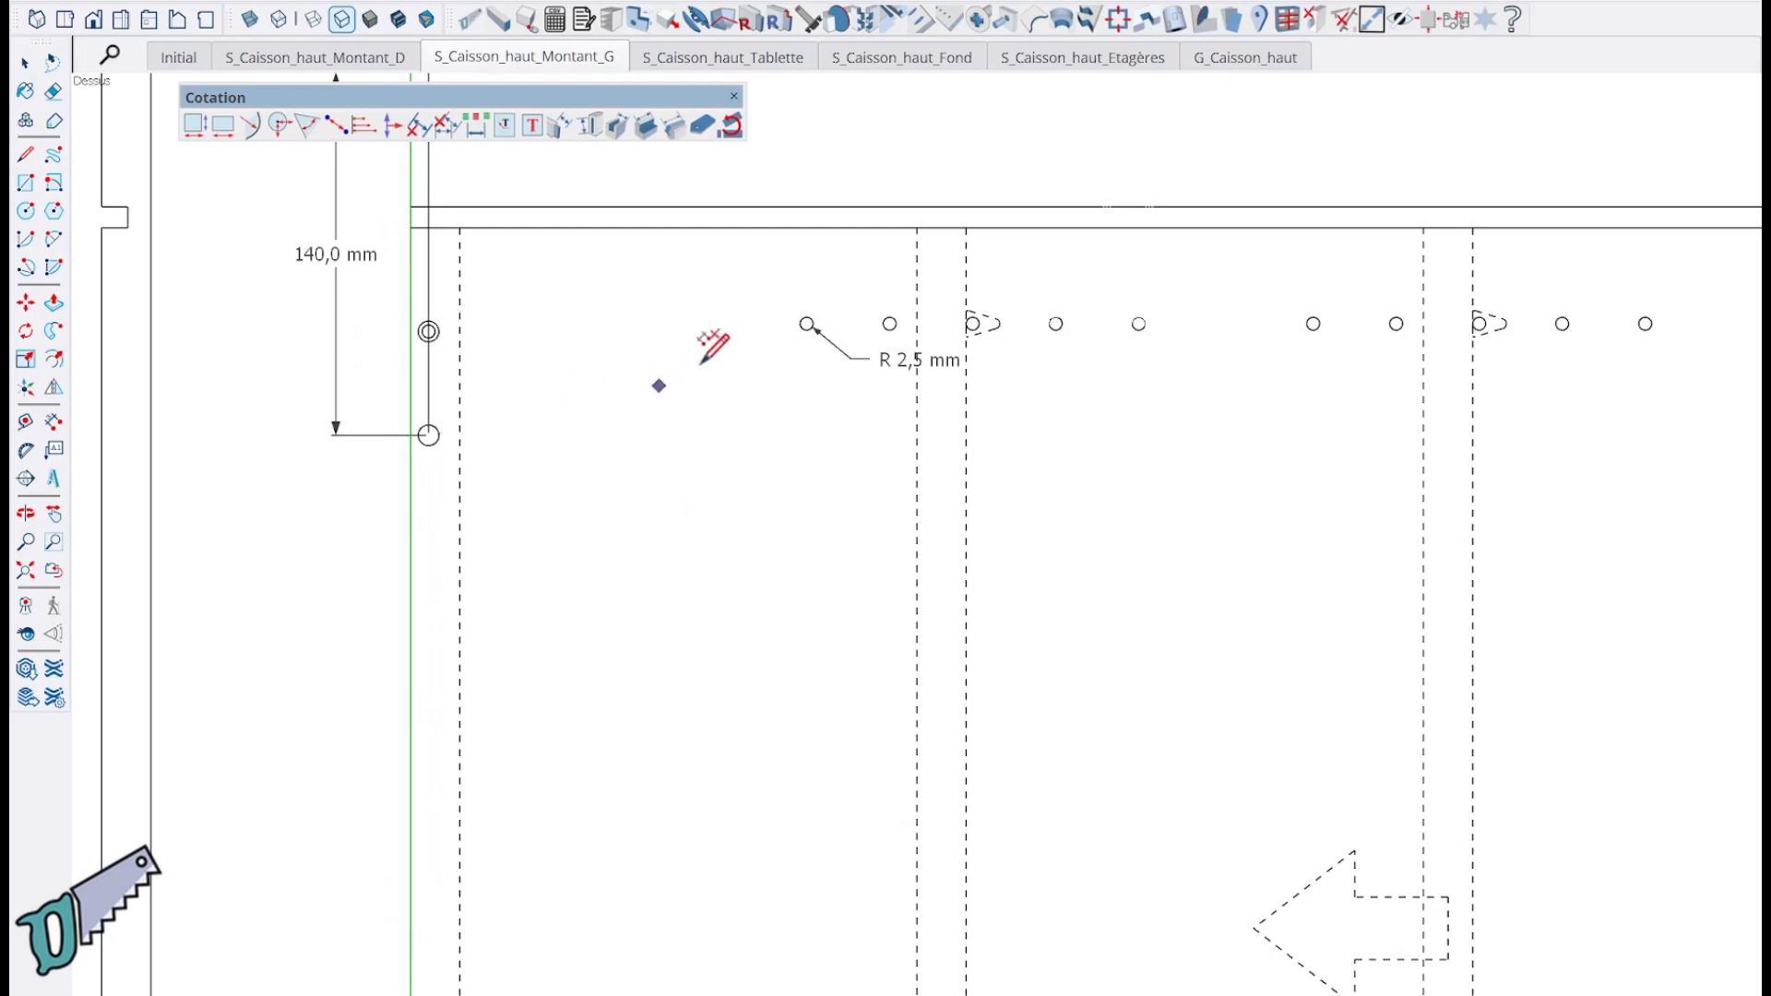
click(818, 329)
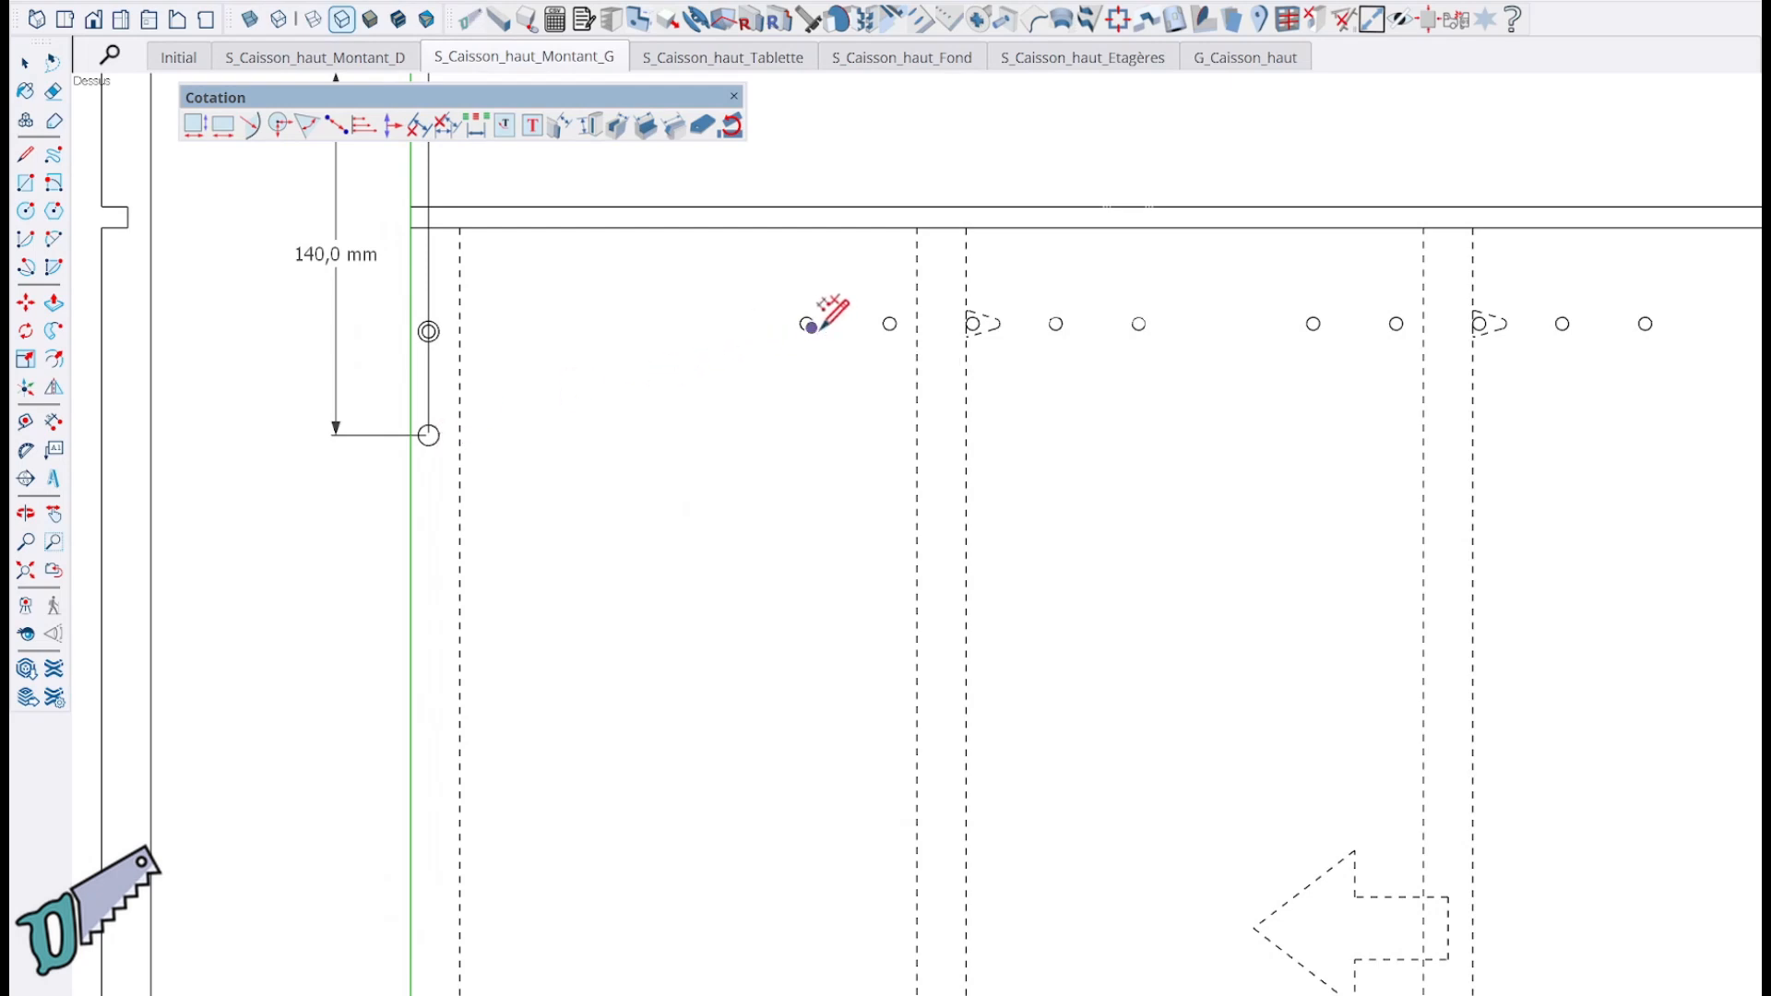
scroll(812, 327, down, 1)
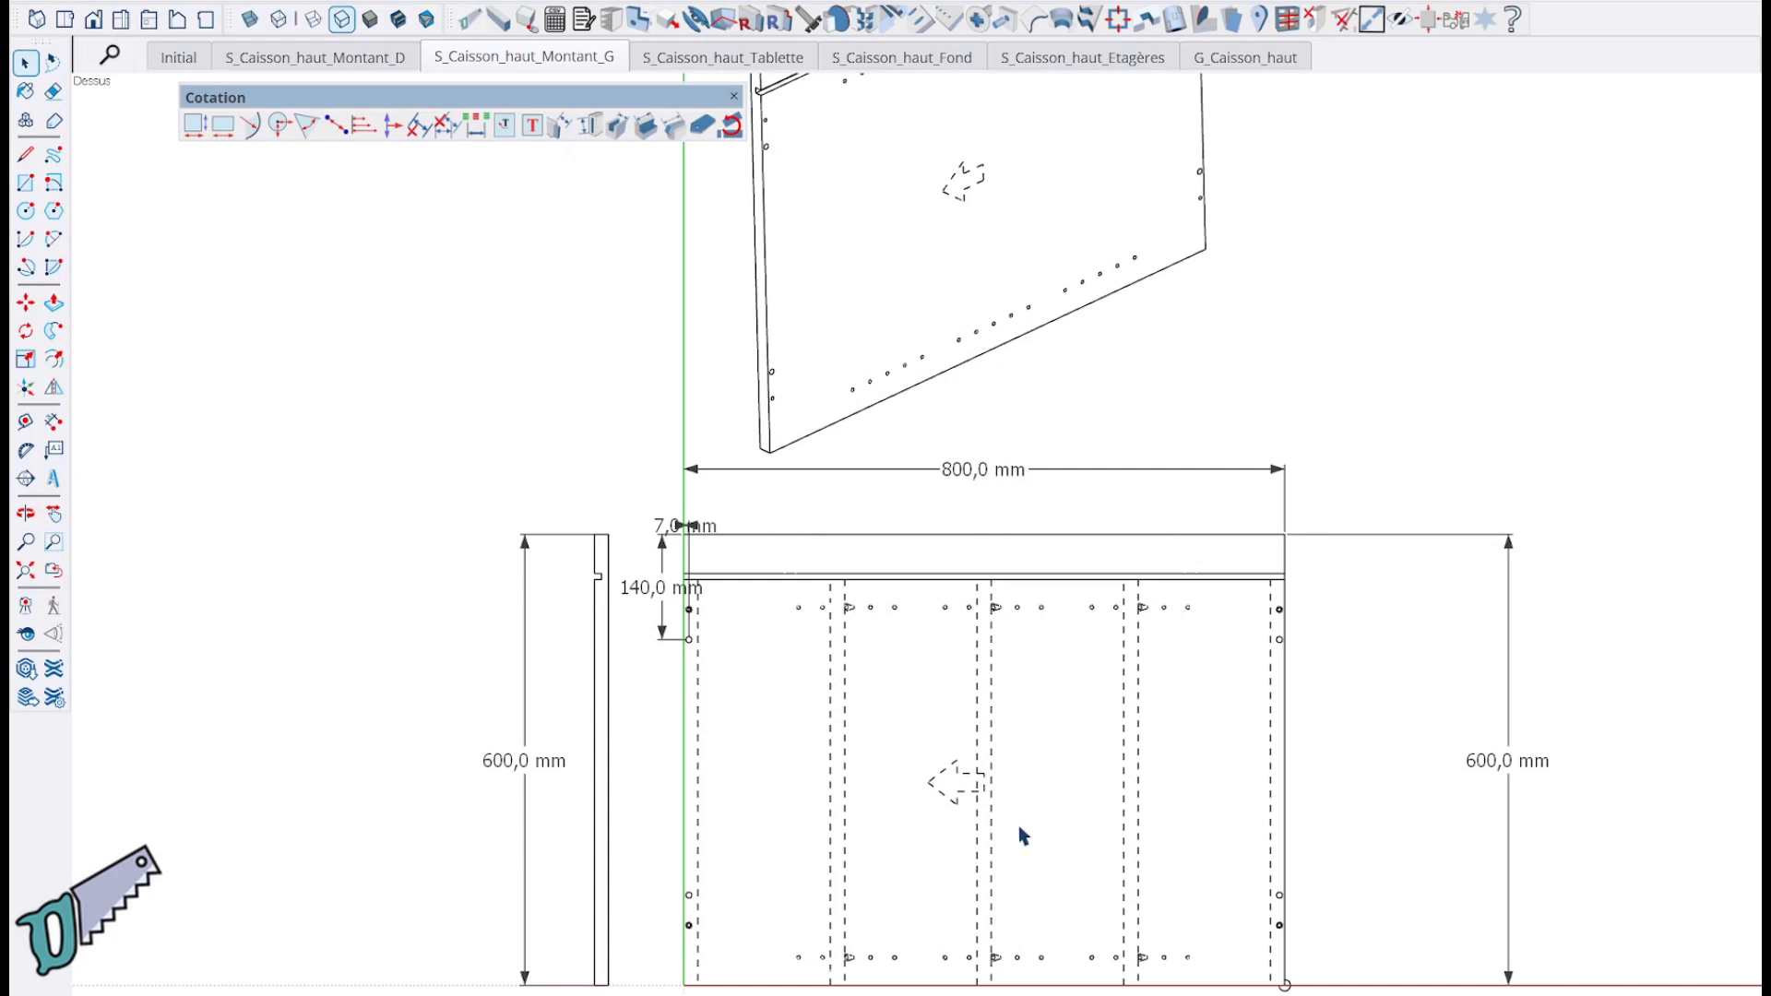
Try deleting all texts and dimensions in the S_Caisson_haut_Montant_G scene with nothing selected, and undo the deletion.
click(444, 126)
click(941, 543)
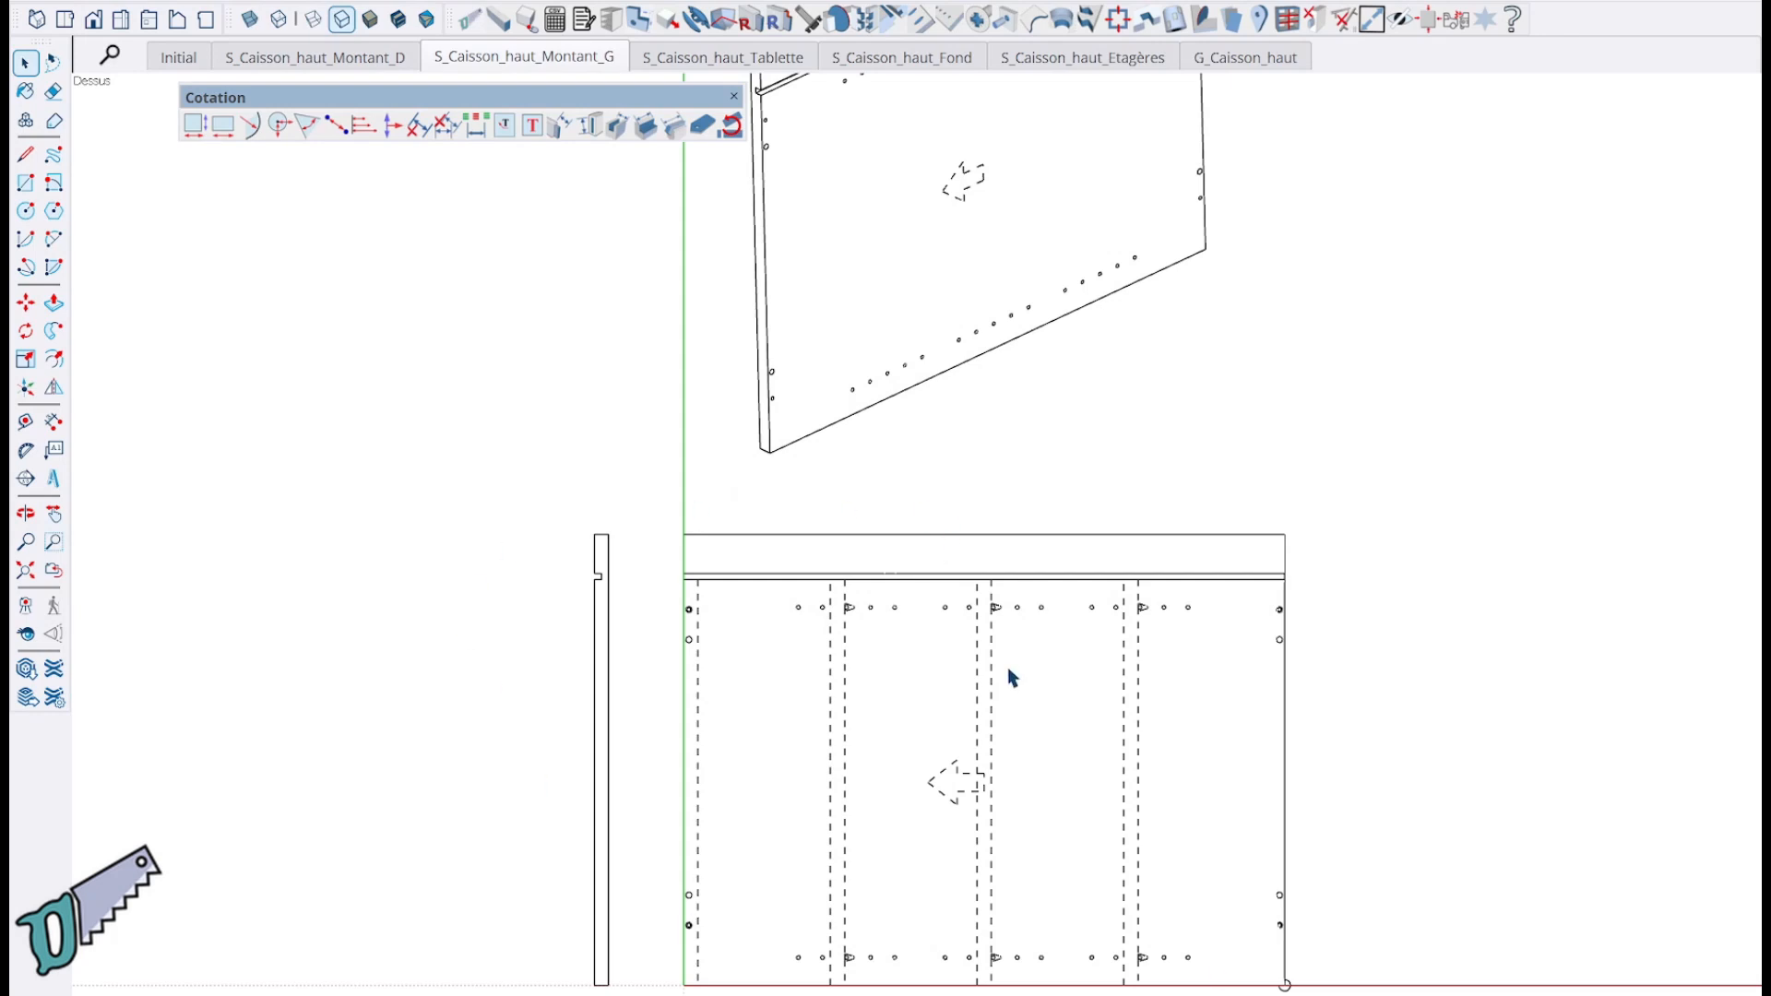
key(ctrl+z)
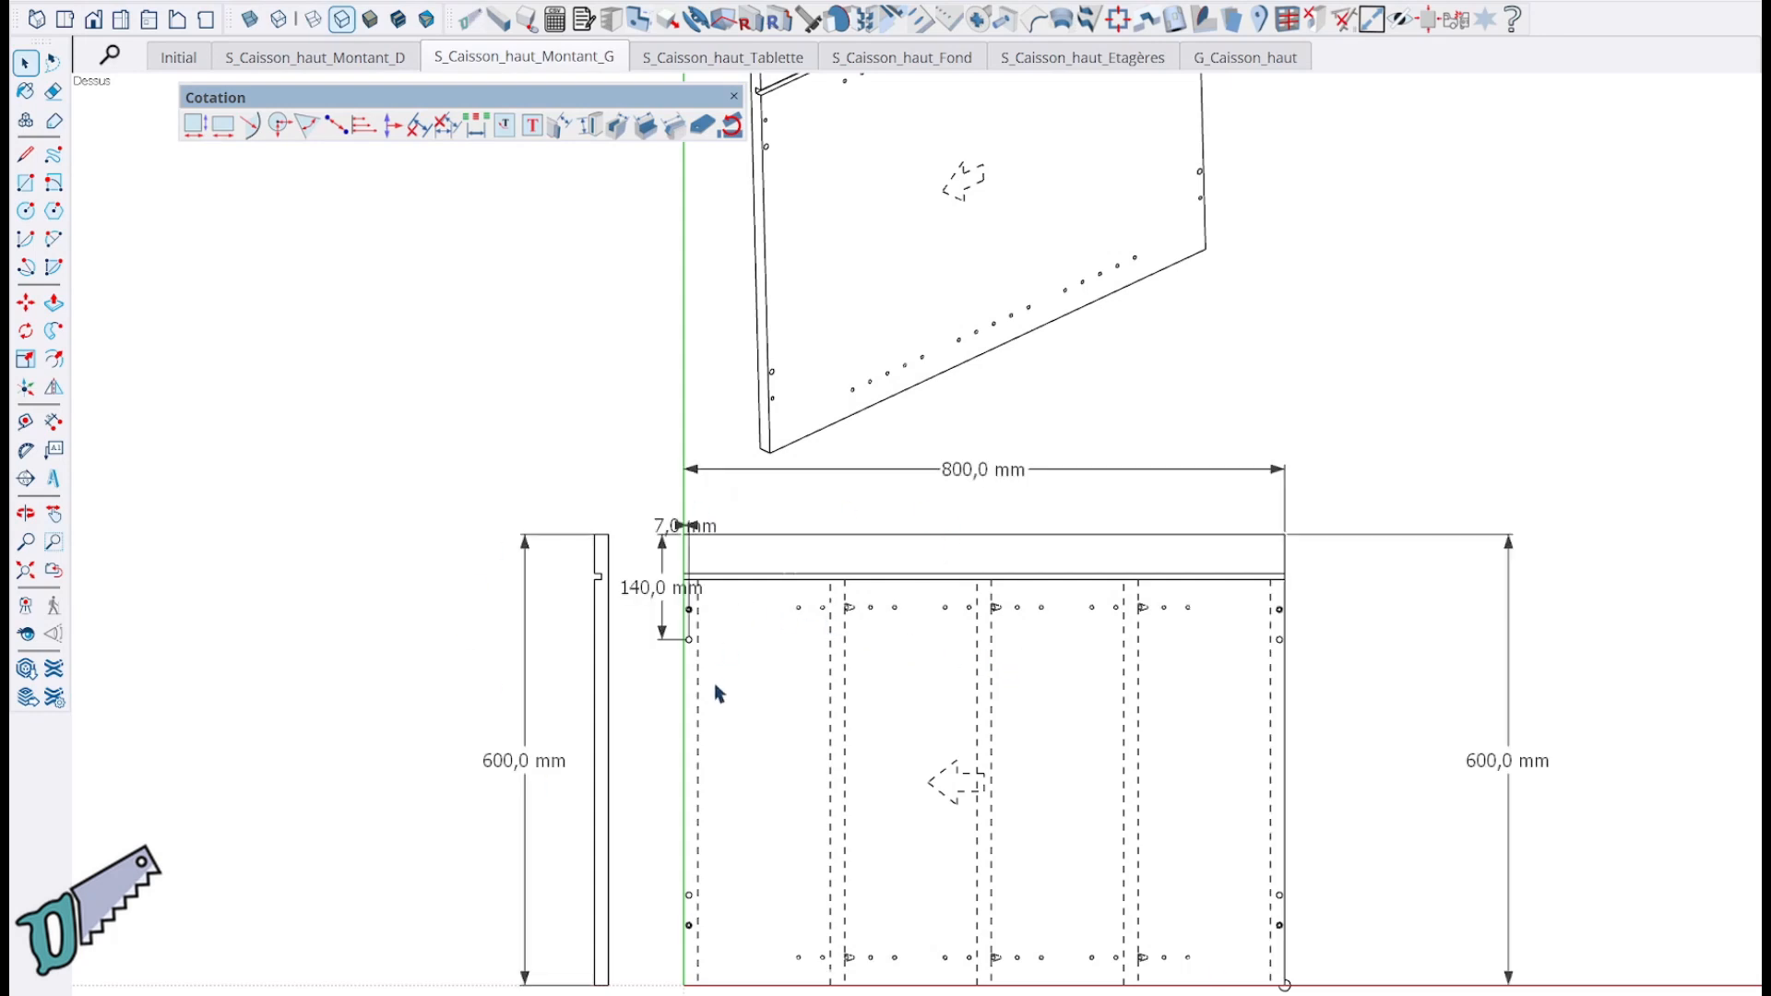
Delete all texts and dimensions of the selected face view only, leaving out the side view.
click(837, 723)
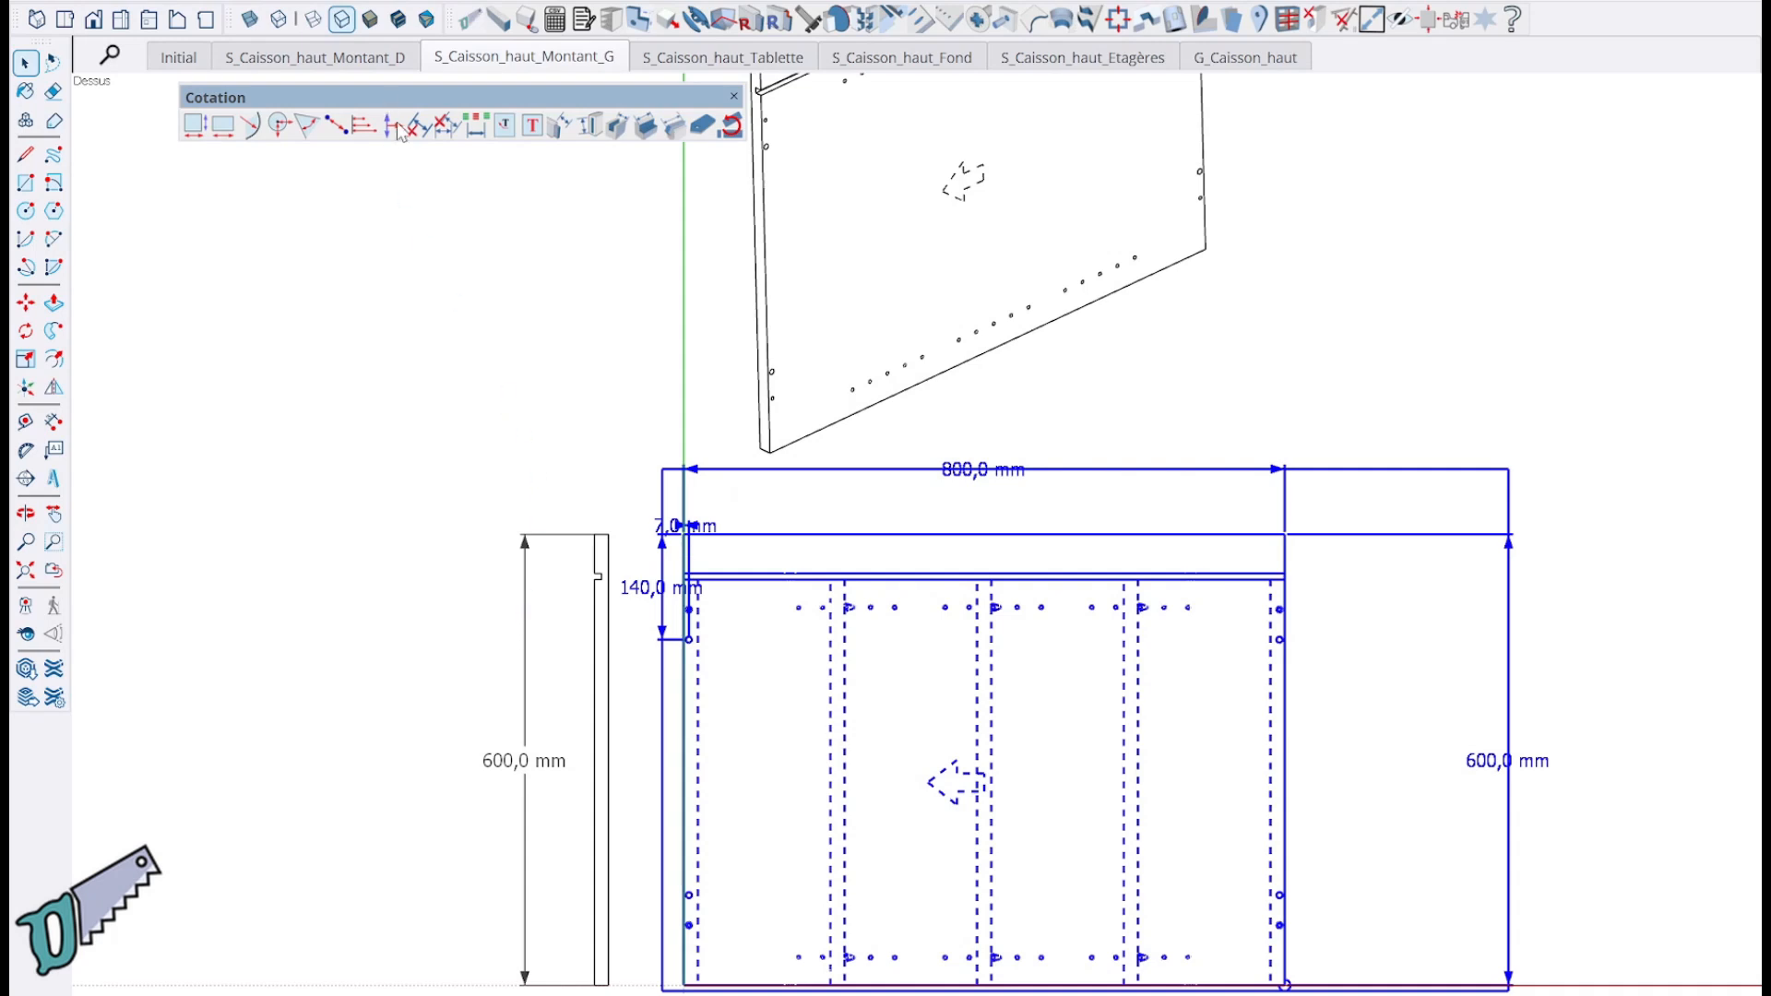
click(444, 126)
click(918, 535)
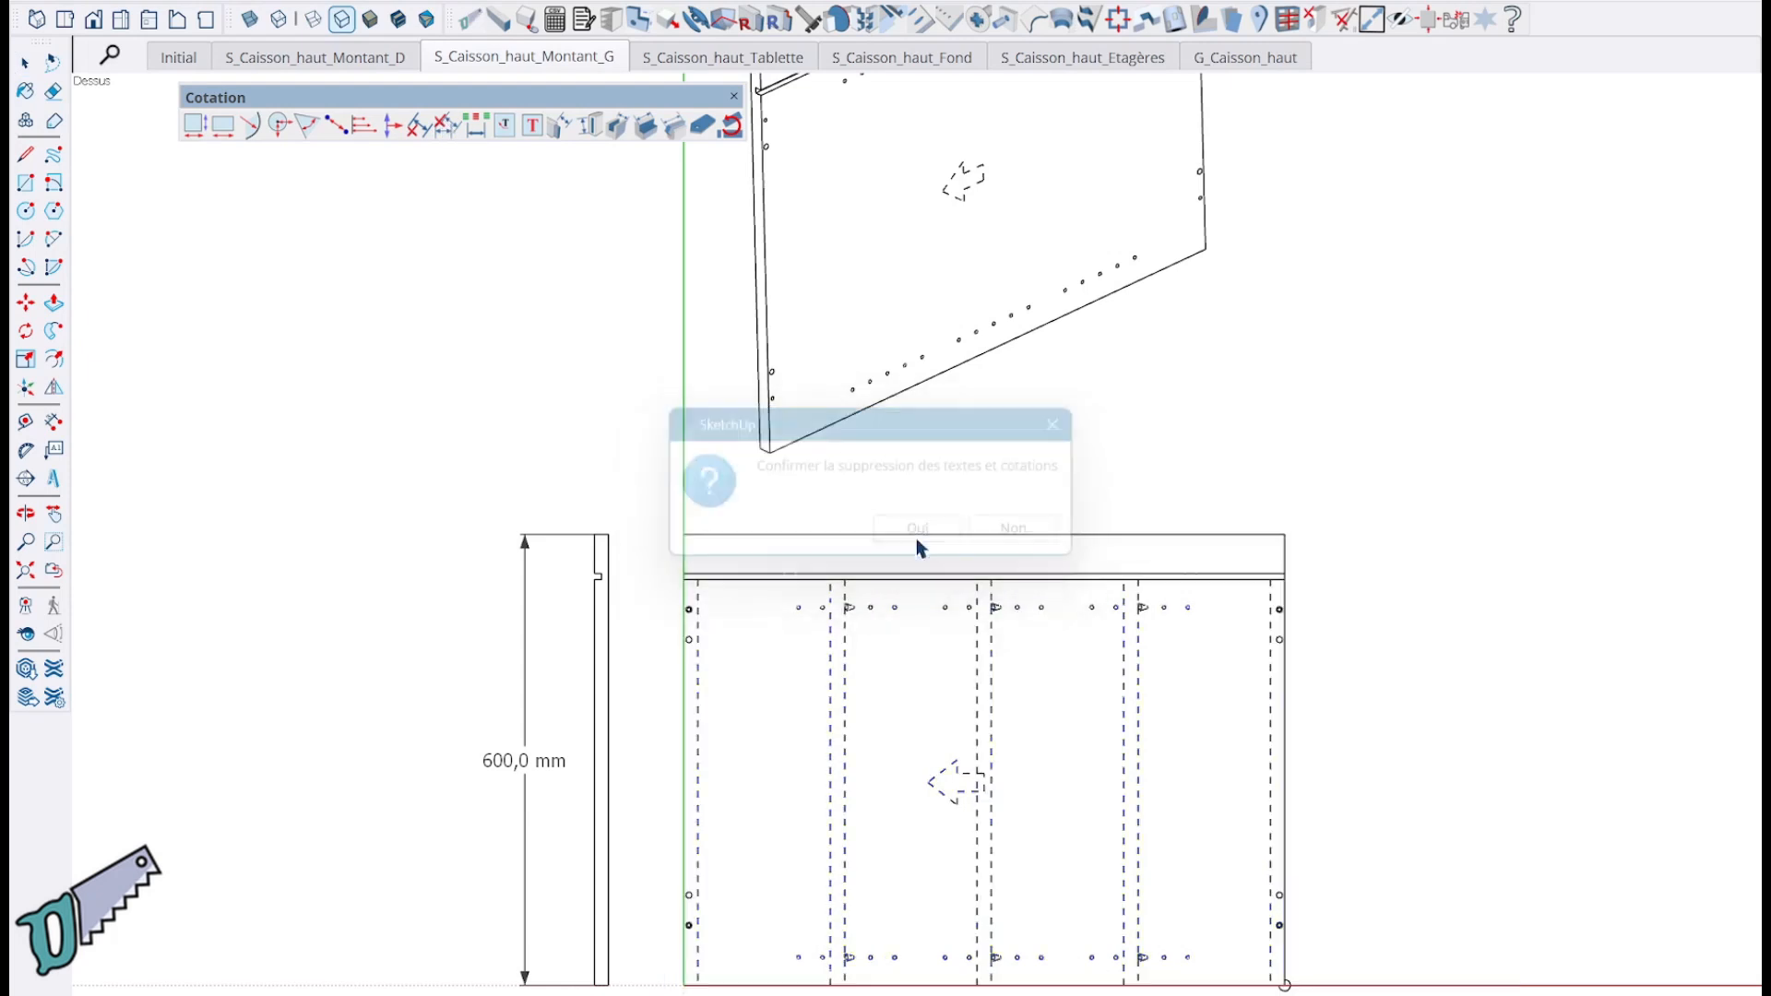